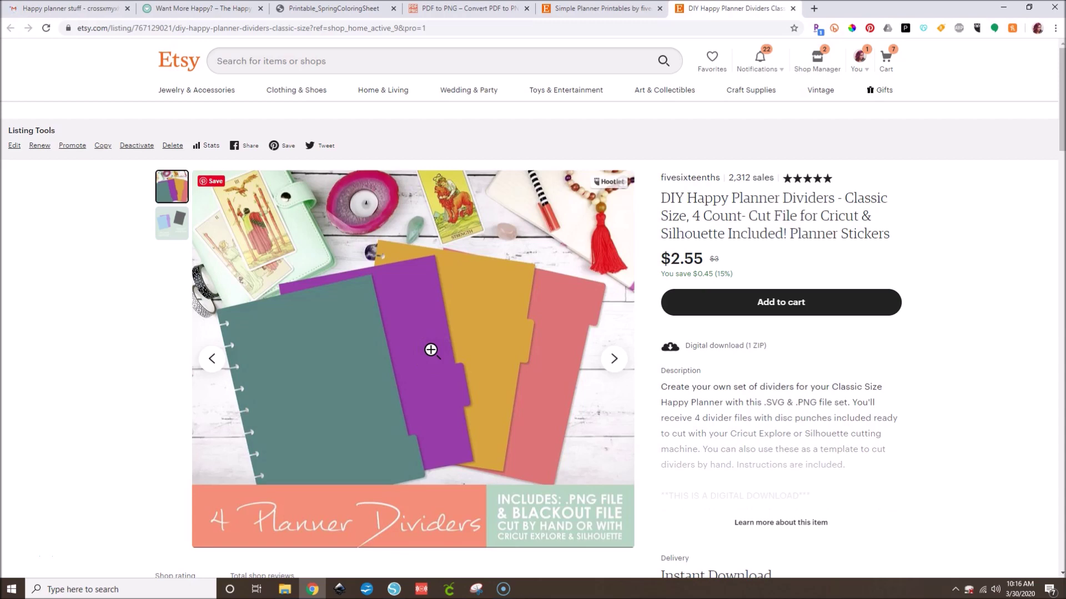
Switch to File Explorer and open the inner Classic Size Dividers 4 Five Sixteenths Designs folder.
left_click(438, 318)
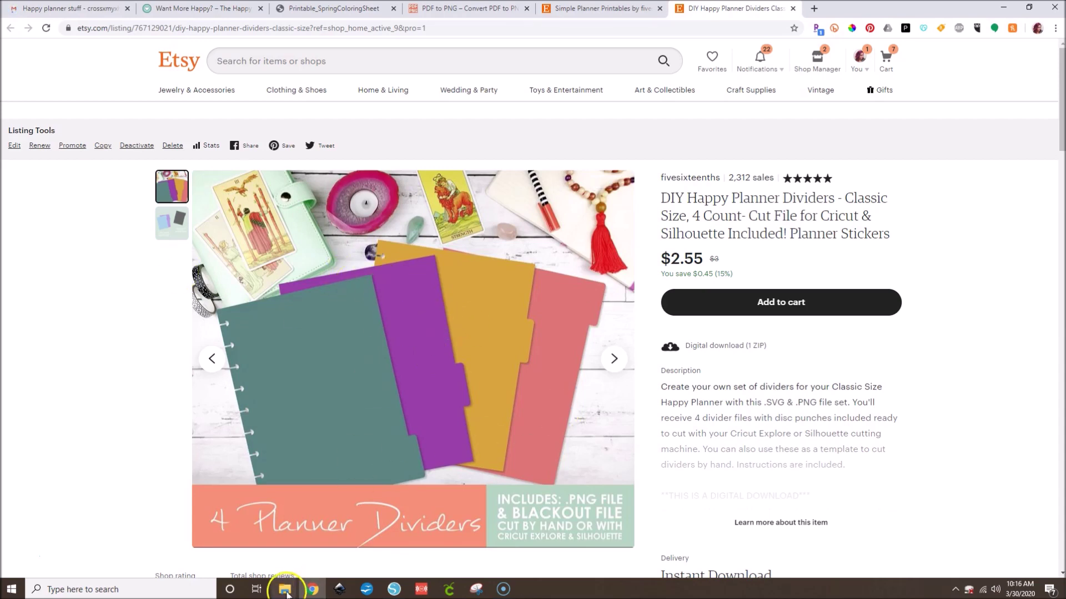
mouse_move(287, 591)
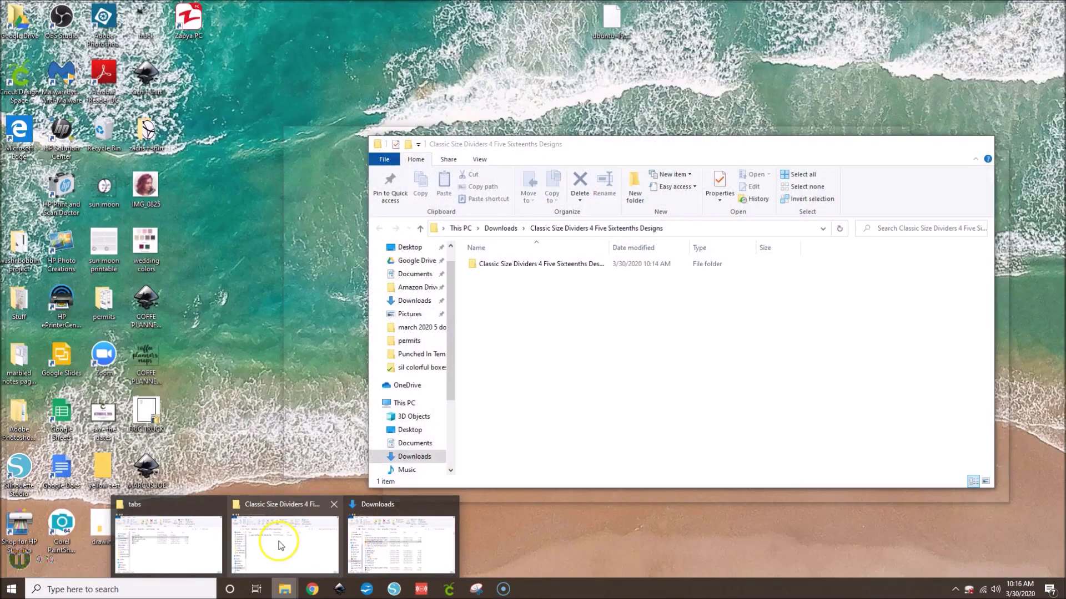
left_click(279, 545)
double_click(574, 265)
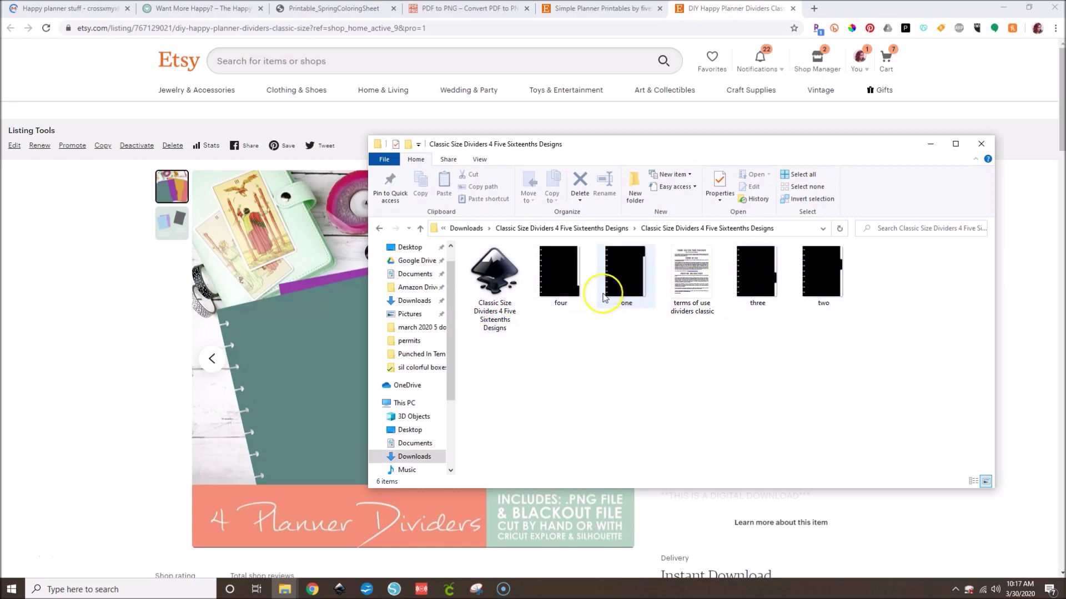
Review the designs on all pages of the Printable_SpringColoringSheets PDF in the browser.
left_click(356, 11)
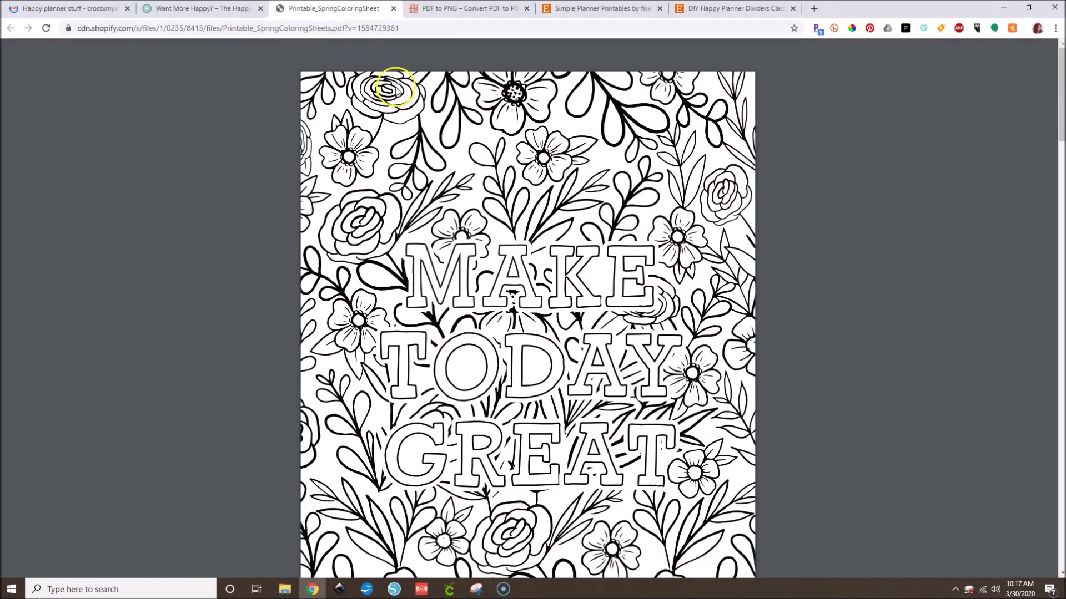
scroll(610, 412, "down", 8)
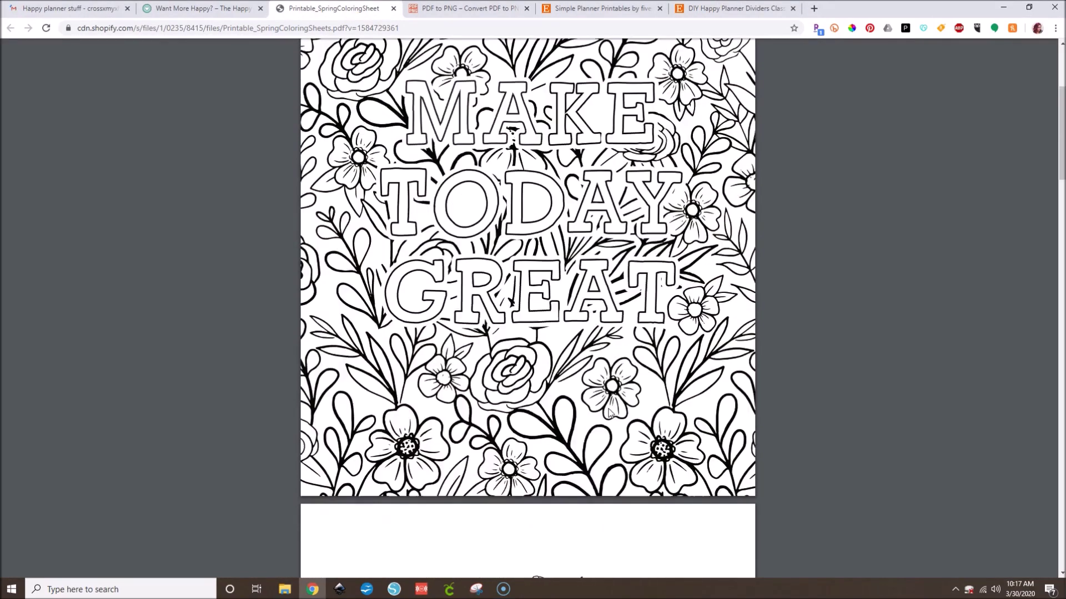
scroll(610, 411, "down", 8)
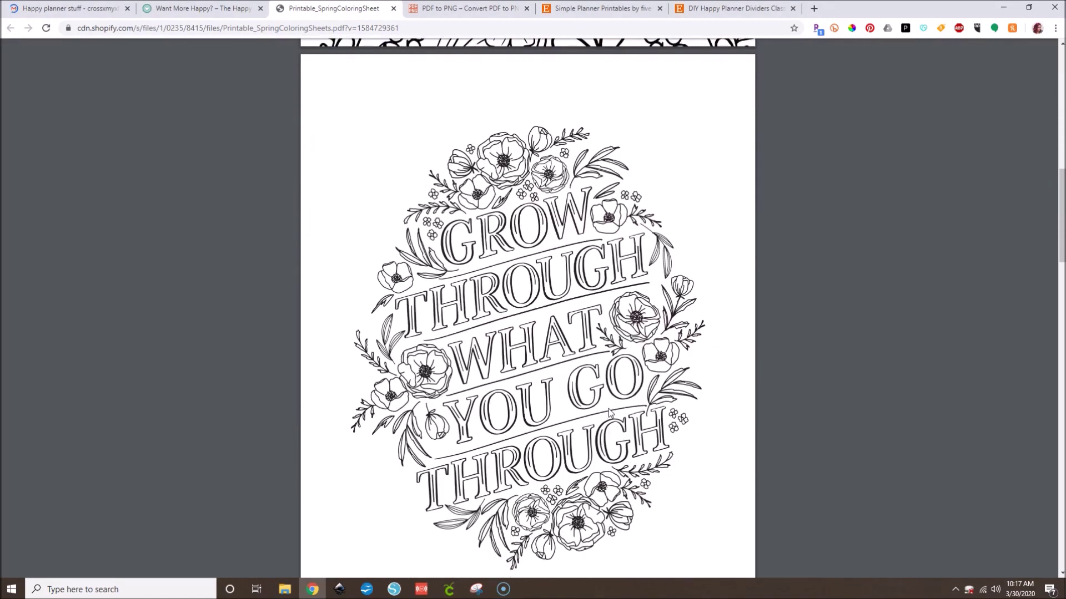
scroll(610, 412, "down", 11)
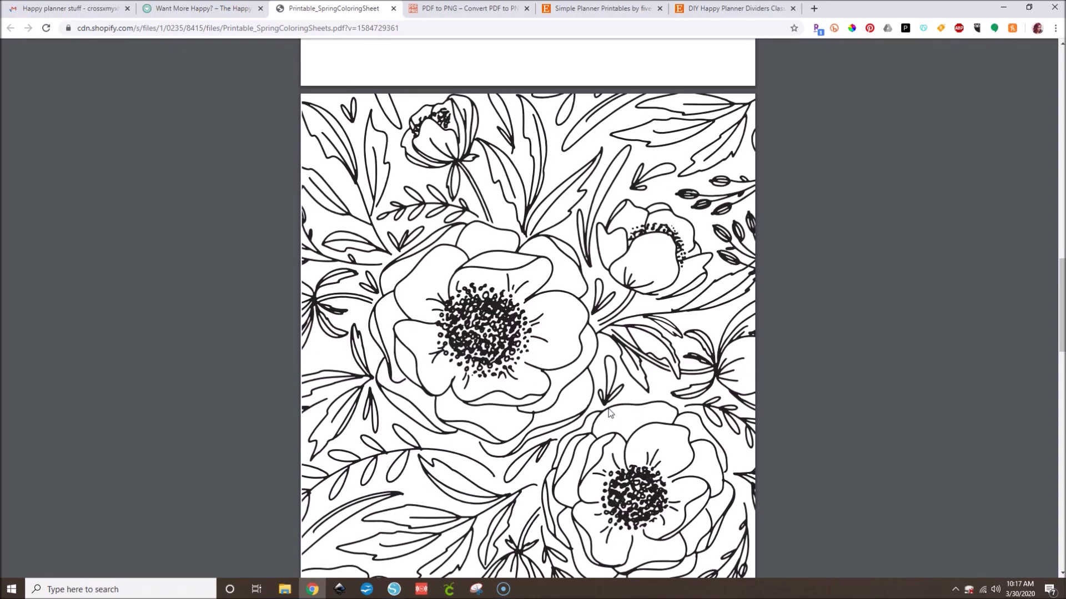
scroll(610, 414, "down", 9)
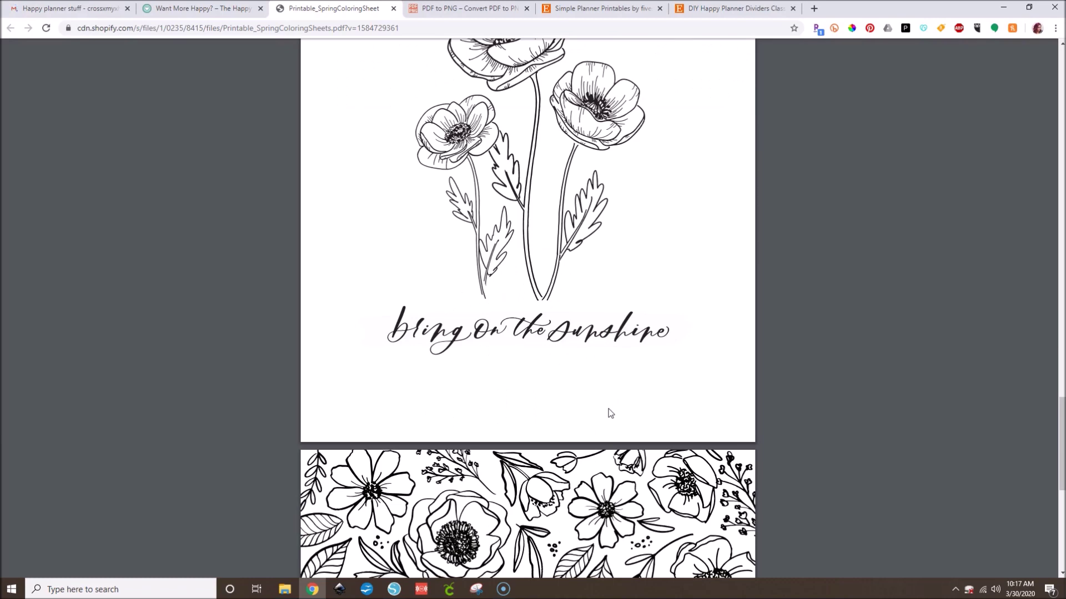
scroll(610, 413, "down", 8)
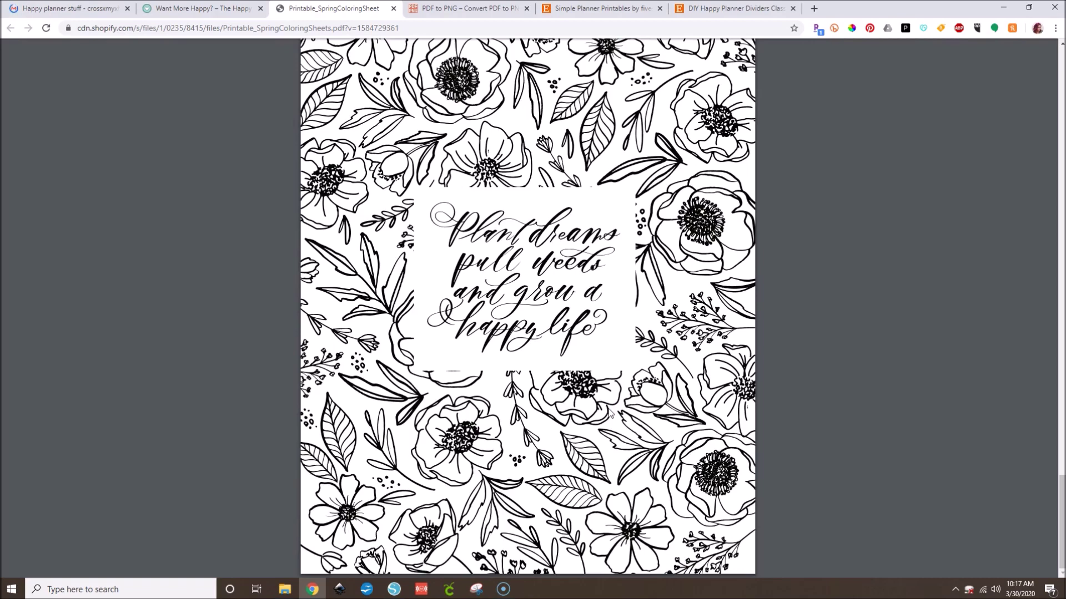
scroll(610, 414, "up", 8)
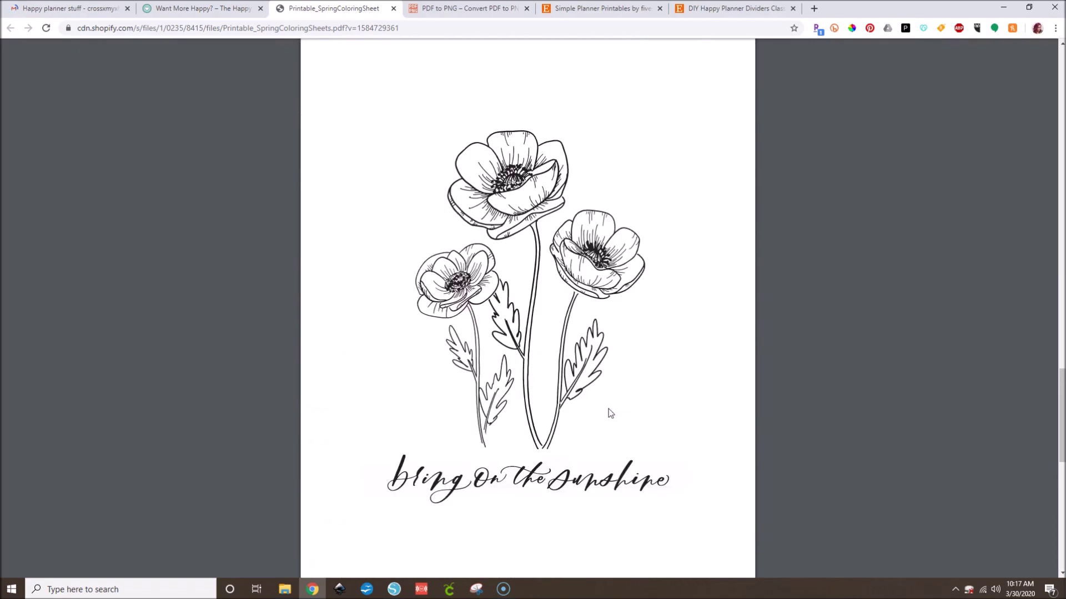
scroll(610, 413, "up", 6)
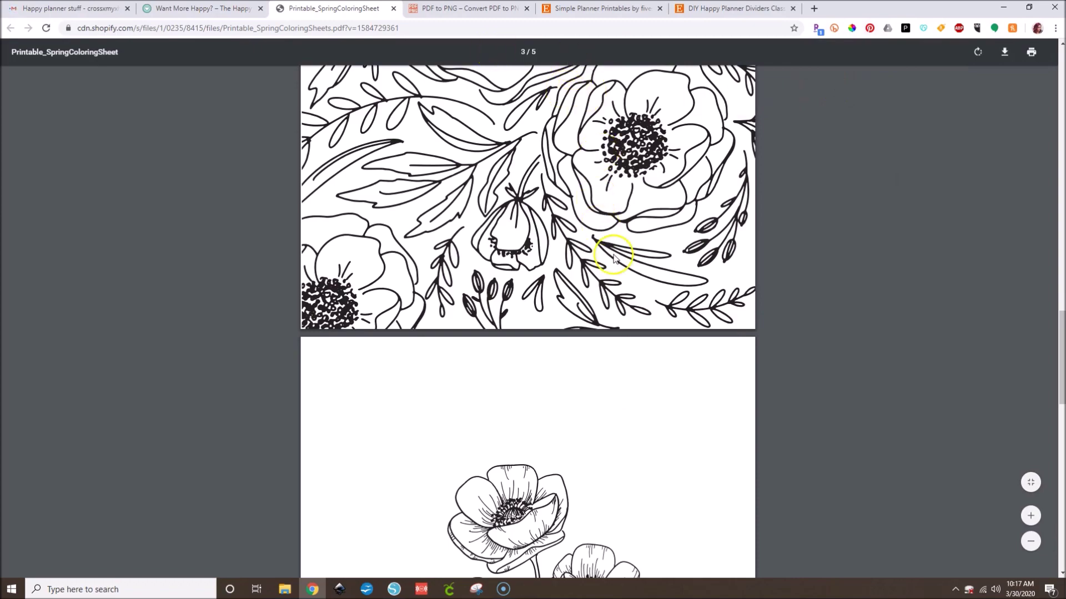
scroll(599, 201, "up", 10)
scroll(615, 272, "up", 15)
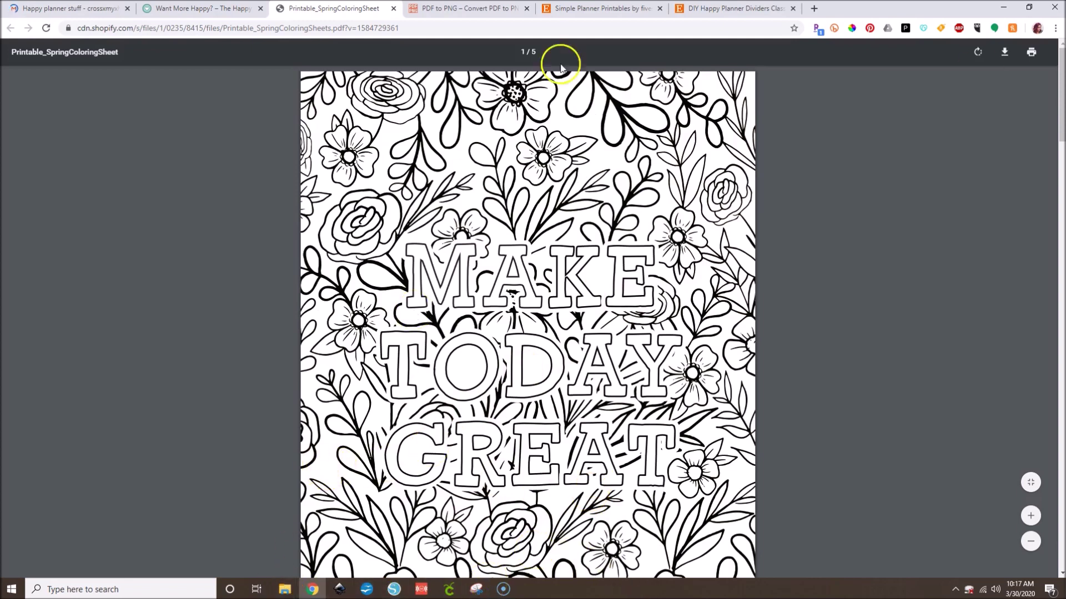
Upload the Printable_SpringColoringSheets PDF from the Downloads folder to the PDF to PNG converter.
left_click(456, 10)
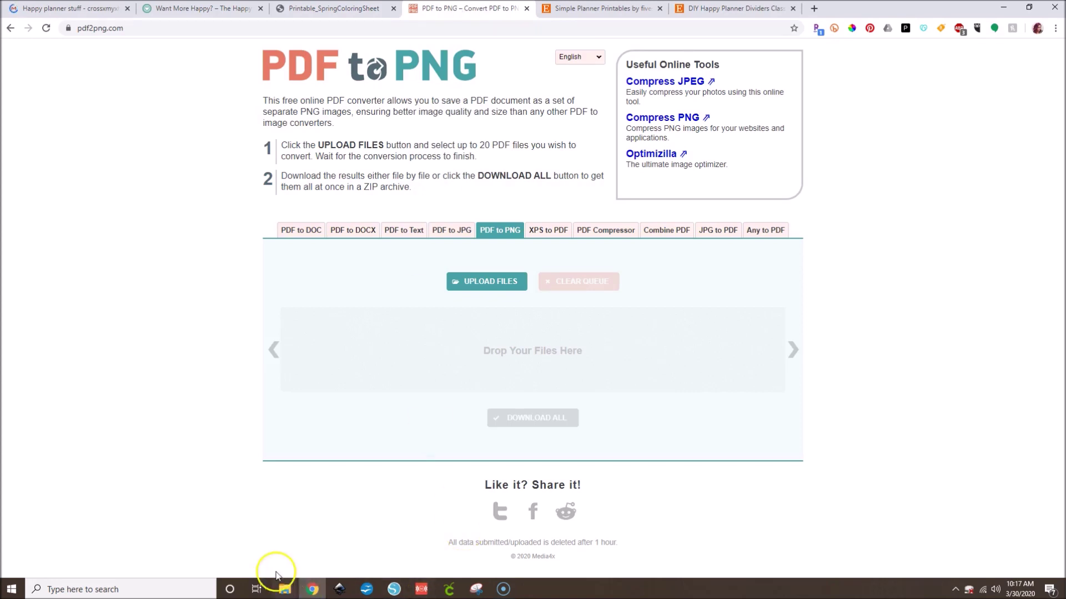
mouse_move(283, 583)
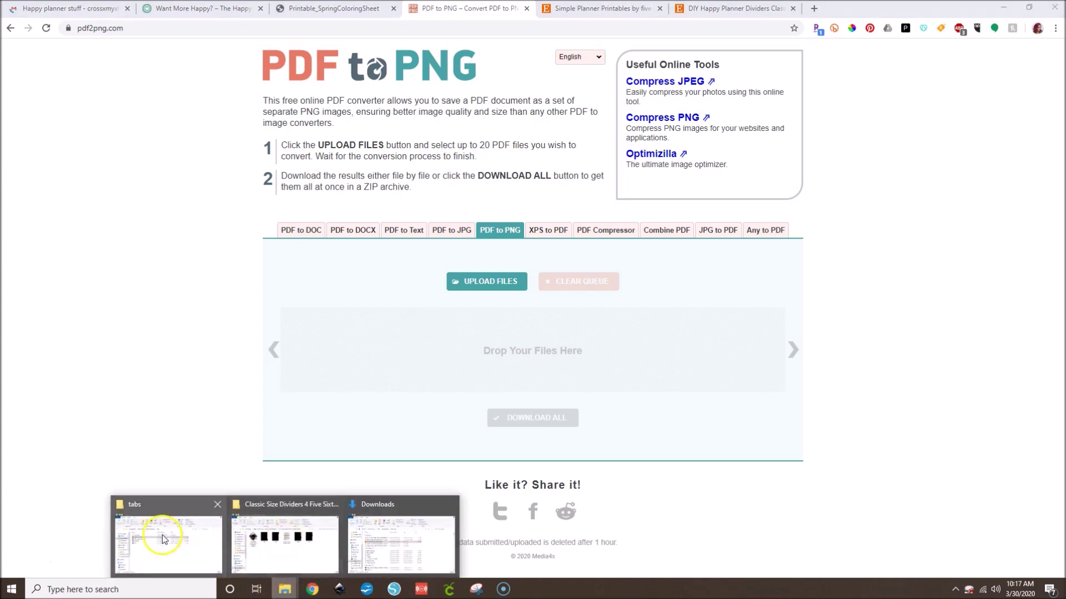
left_click(382, 546)
left_click_drag(510, 322, 328, 357)
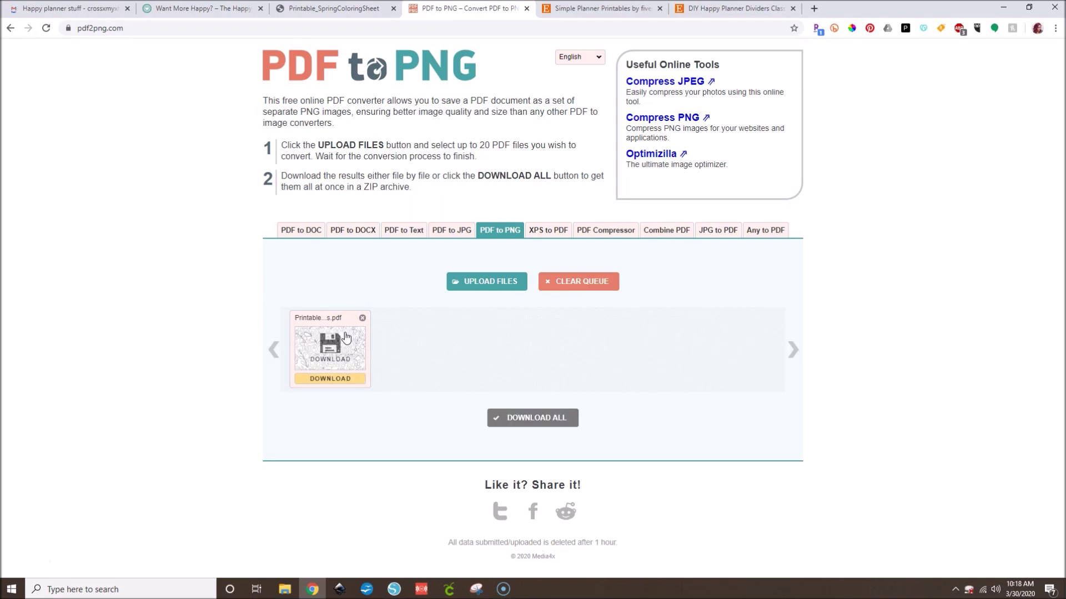
Download the converted ZIP and extract its PNG images into the Printable_SpringColoringSheets folder in Downloads.
left_click(338, 379)
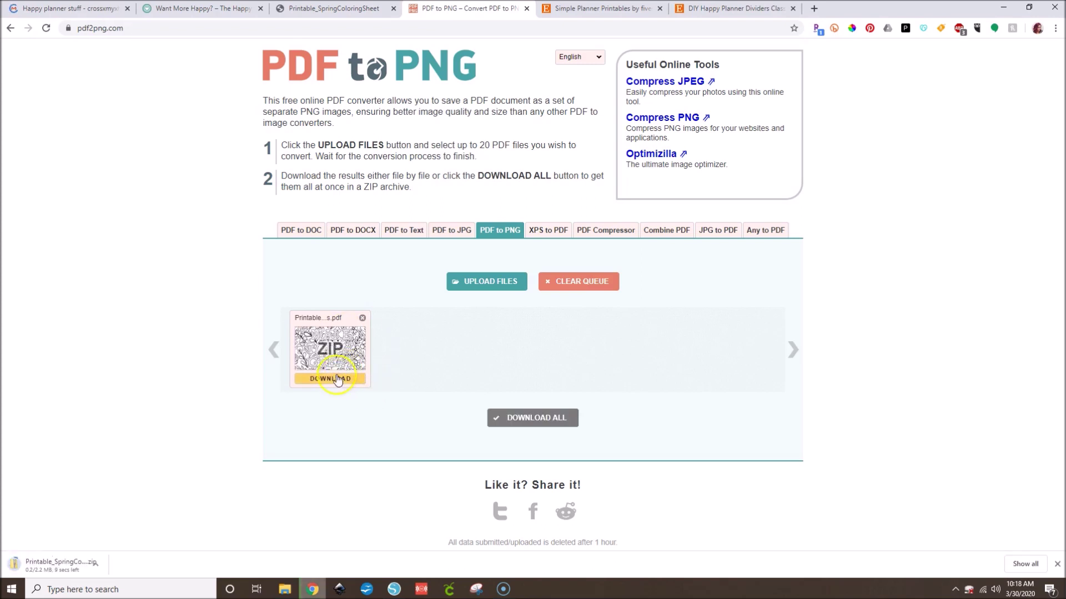
left_click(96, 573)
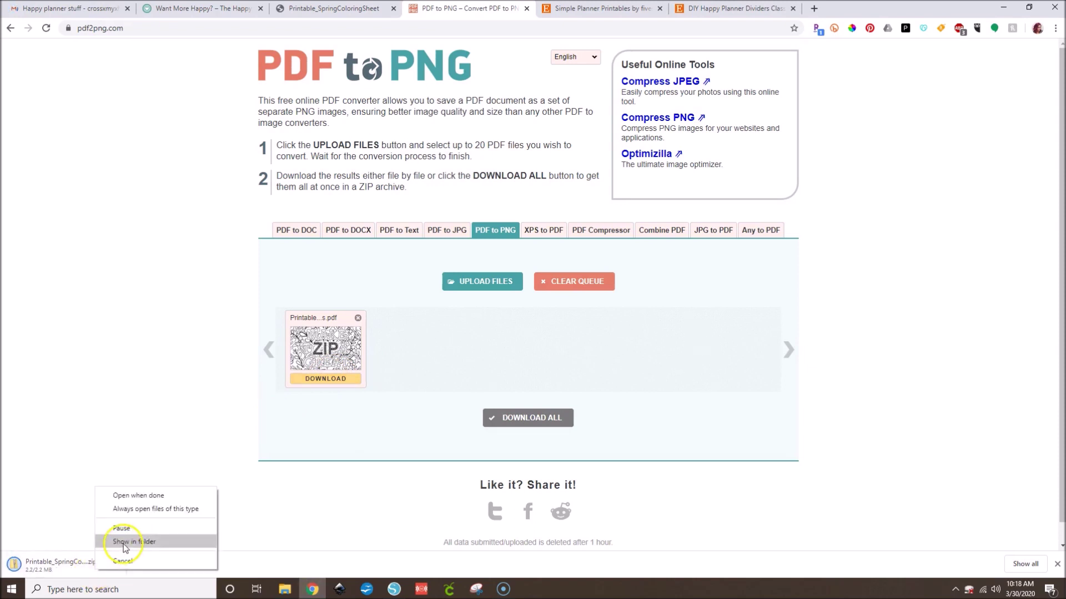
left_click(139, 497)
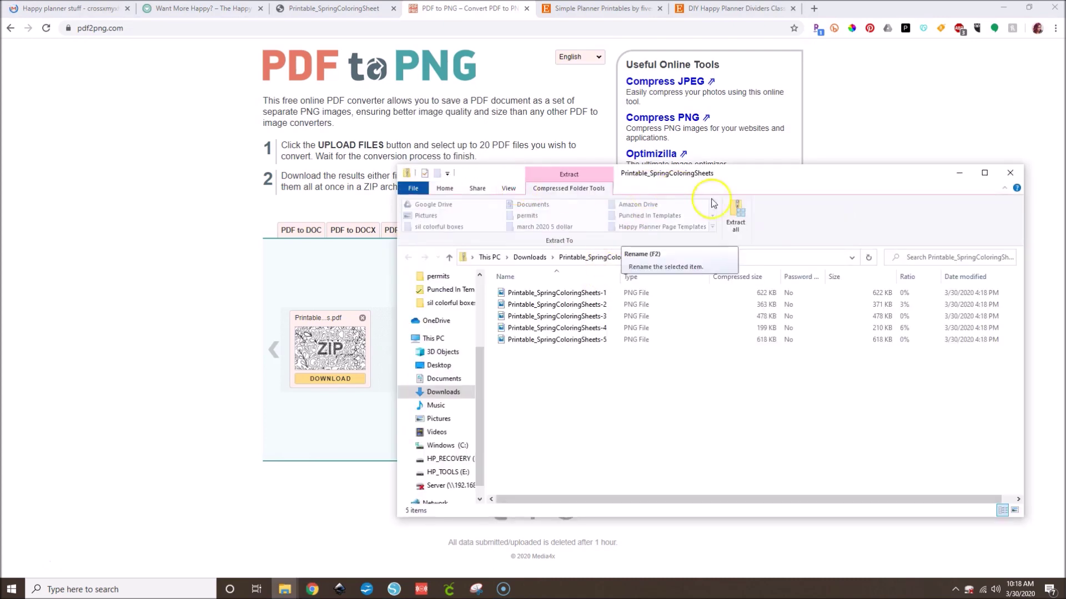
left_click(736, 214)
left_click(633, 401)
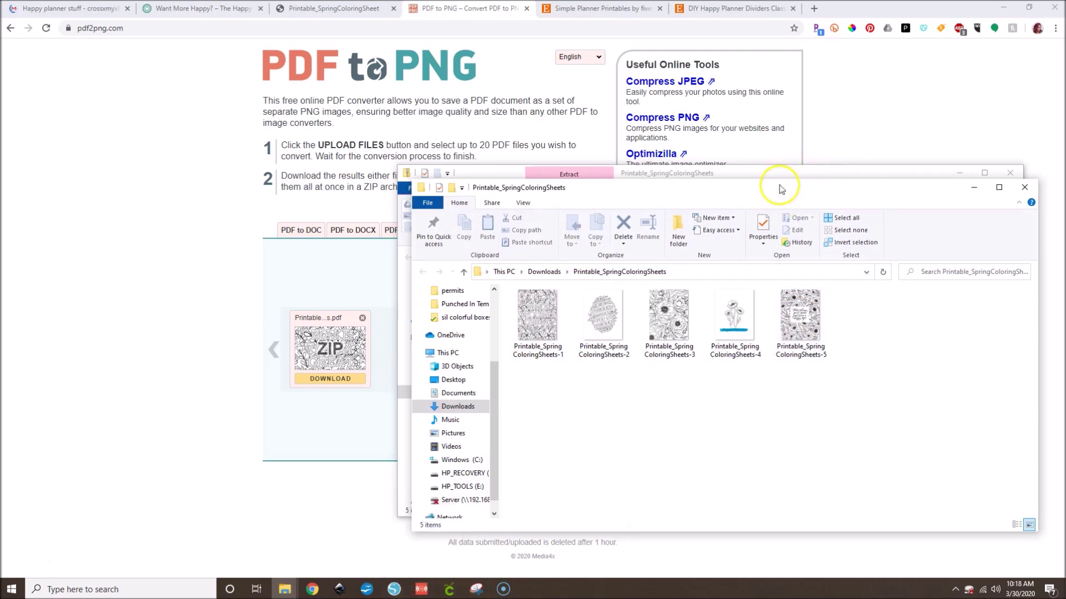
Switch to Silhouette Studio and dismiss the list of recovered documents.
left_click(394, 588)
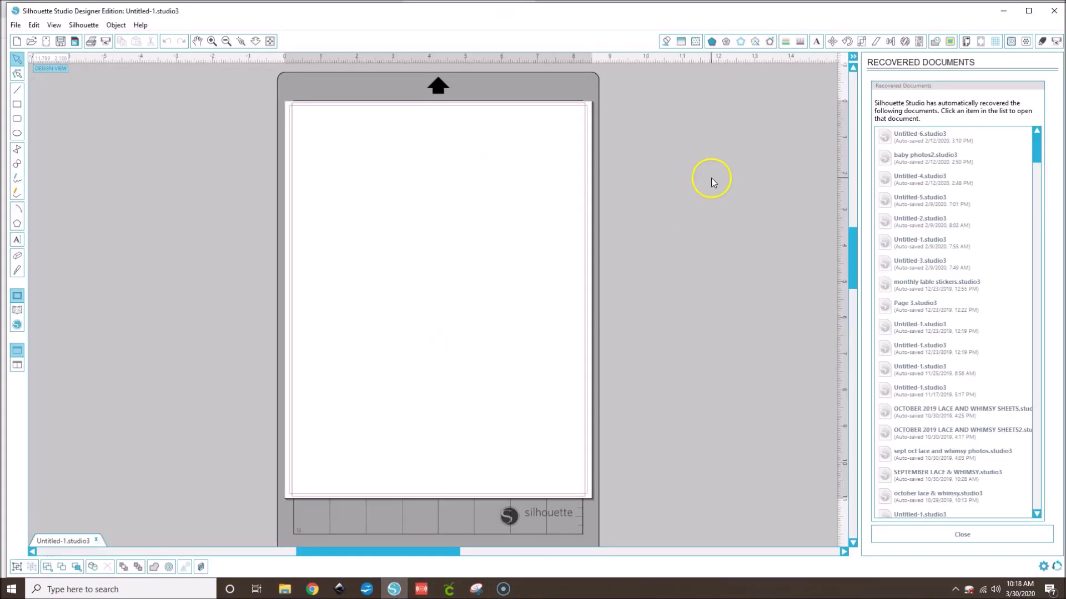
left_click(962, 534)
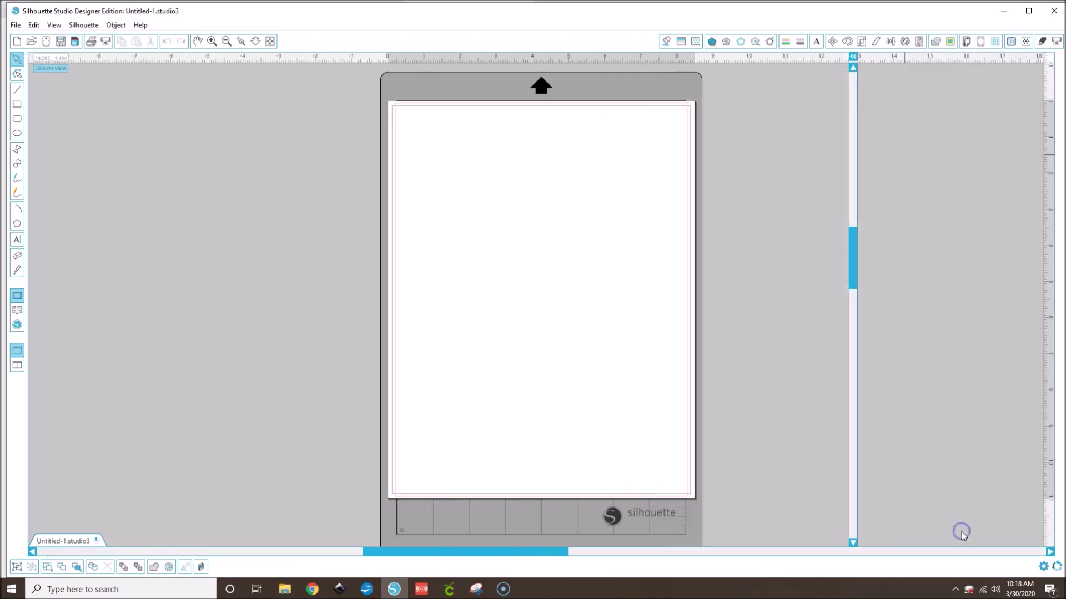
Close the Downloads, zipped Printable_SpringColoringSheets and tabs folder windows, keeping only the dividers and extracted coloring sheets folders open.
left_click(289, 593)
mouse_move(153, 525)
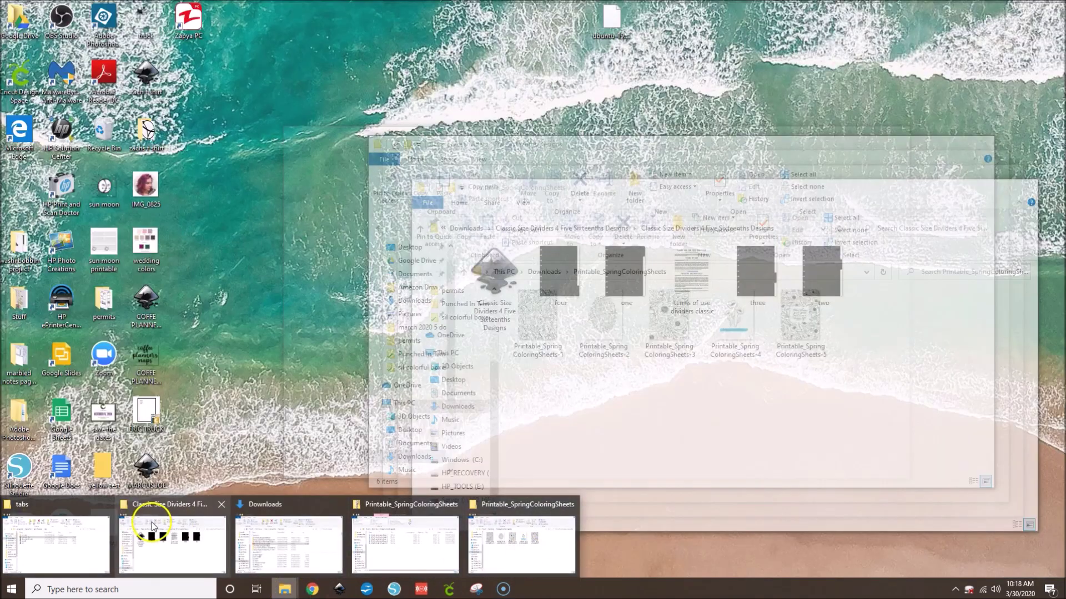
left_click(338, 505)
left_click(392, 504)
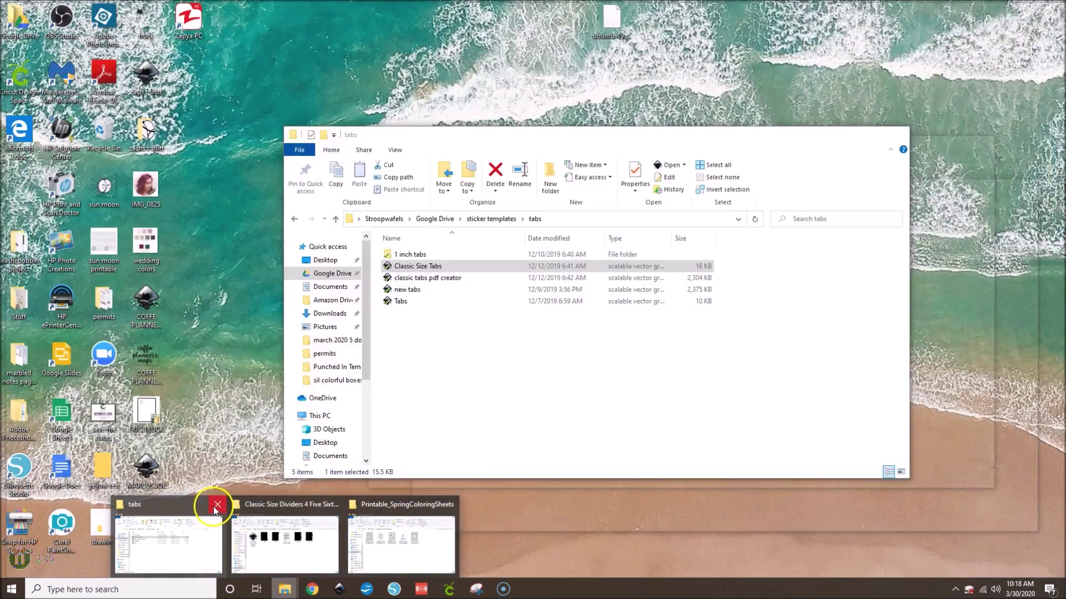
left_click(210, 504)
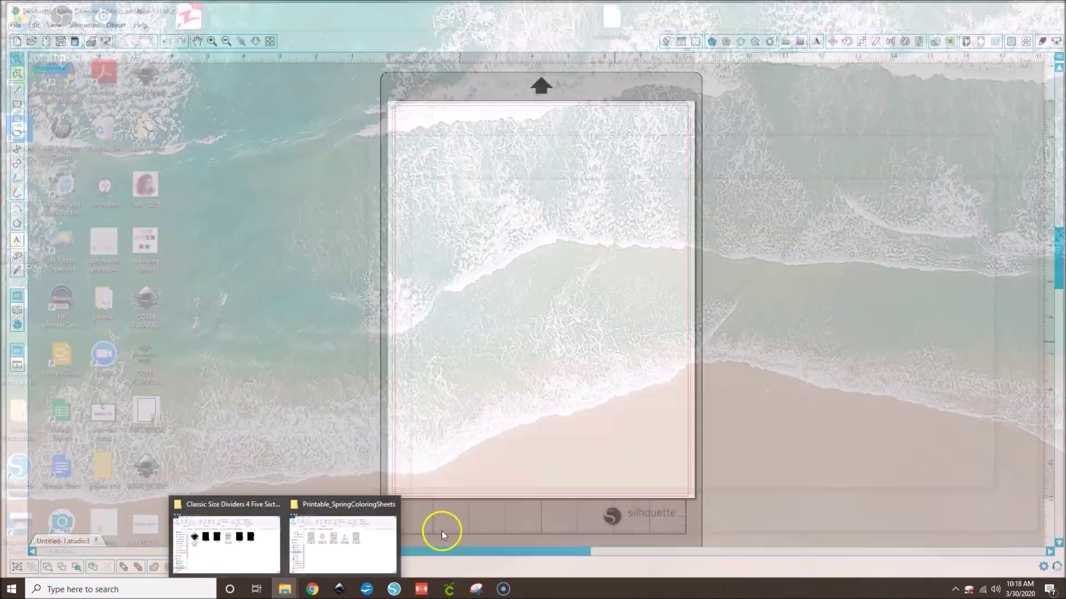
Import Printable_SpringColoringSheets-5 from its folder into the Silhouette Studio design and place it on the page.
left_click(349, 535)
left_click_drag(795, 322, 280, 282)
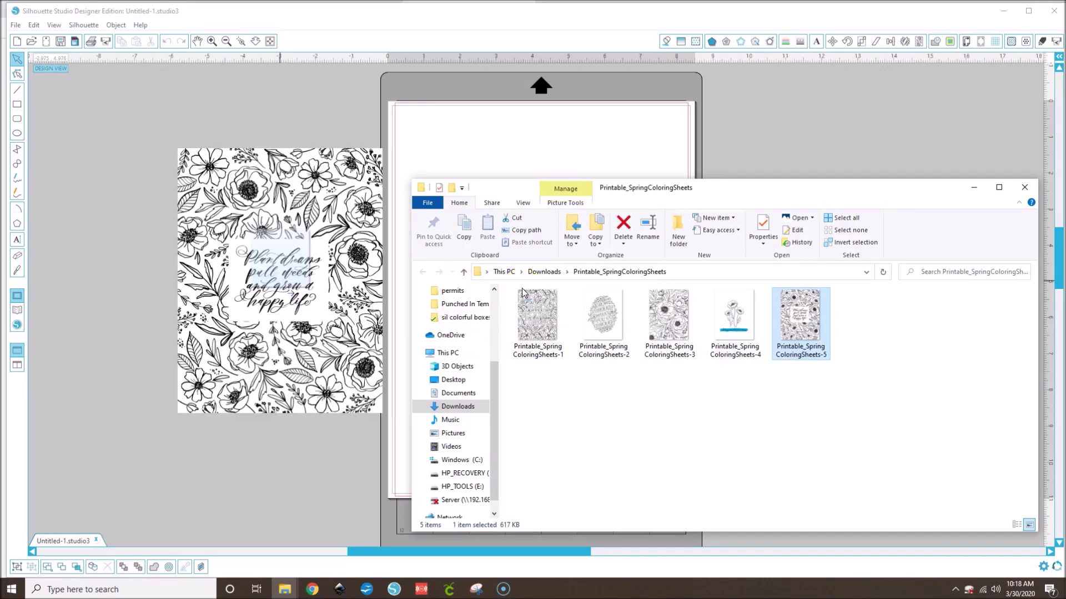
left_click(303, 383)
left_click_drag(297, 316, 564, 317)
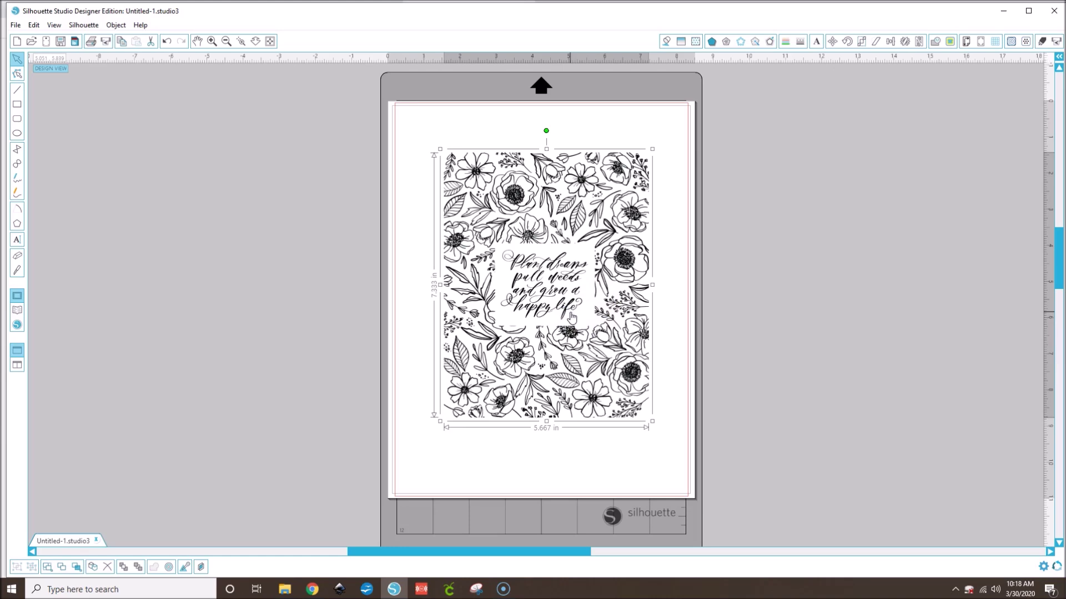
Scale the coloring sheet image to 8.5 in wide with the aspect locked, and align it with the page.
left_click(862, 42)
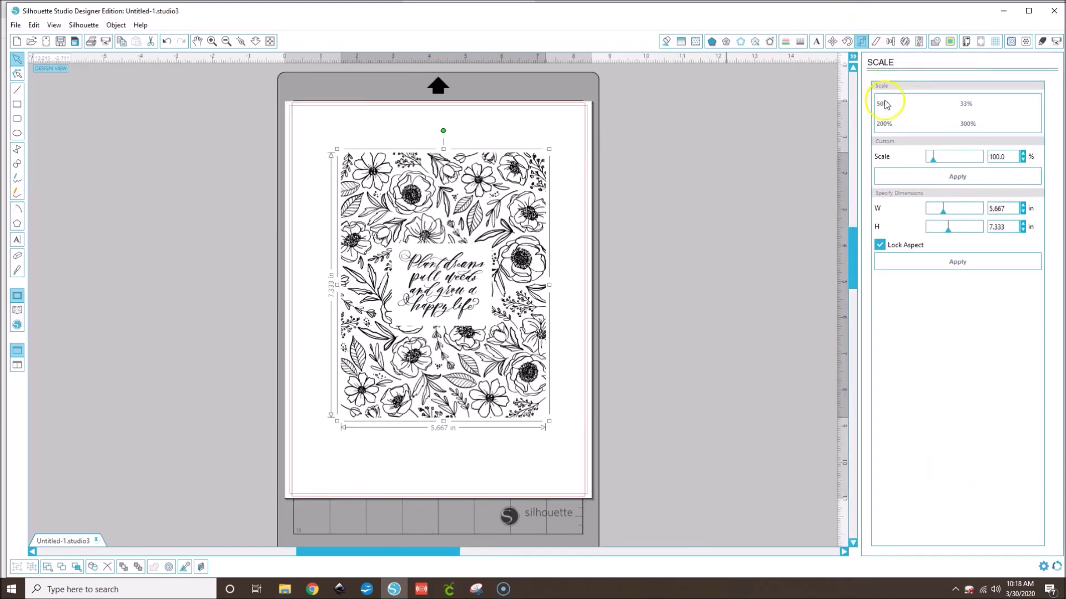
double_click(1007, 204)
type("8.5")
key("Tab")
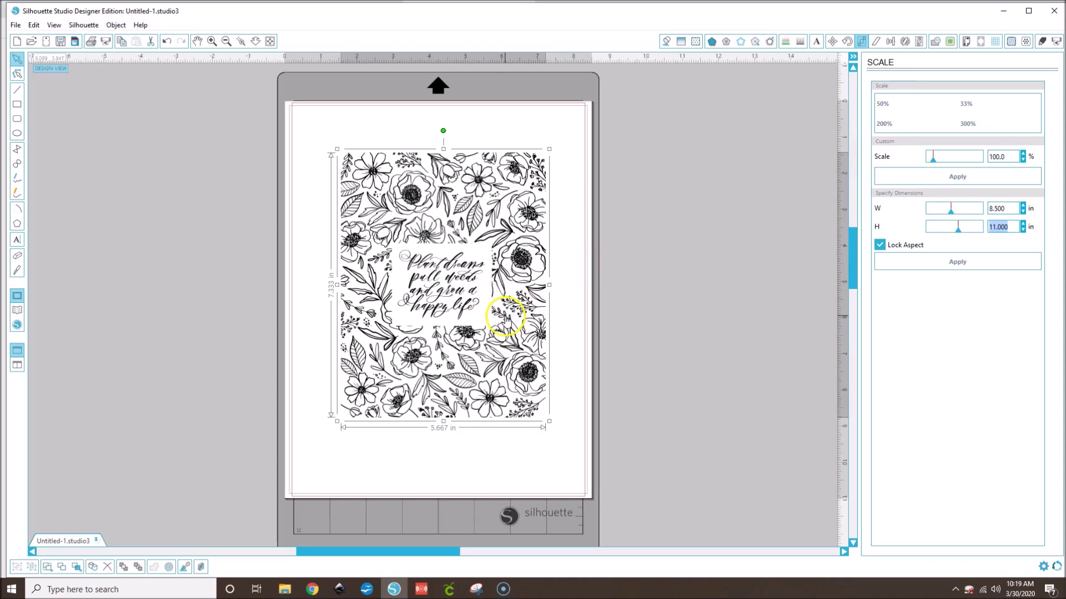
left_click(958, 262)
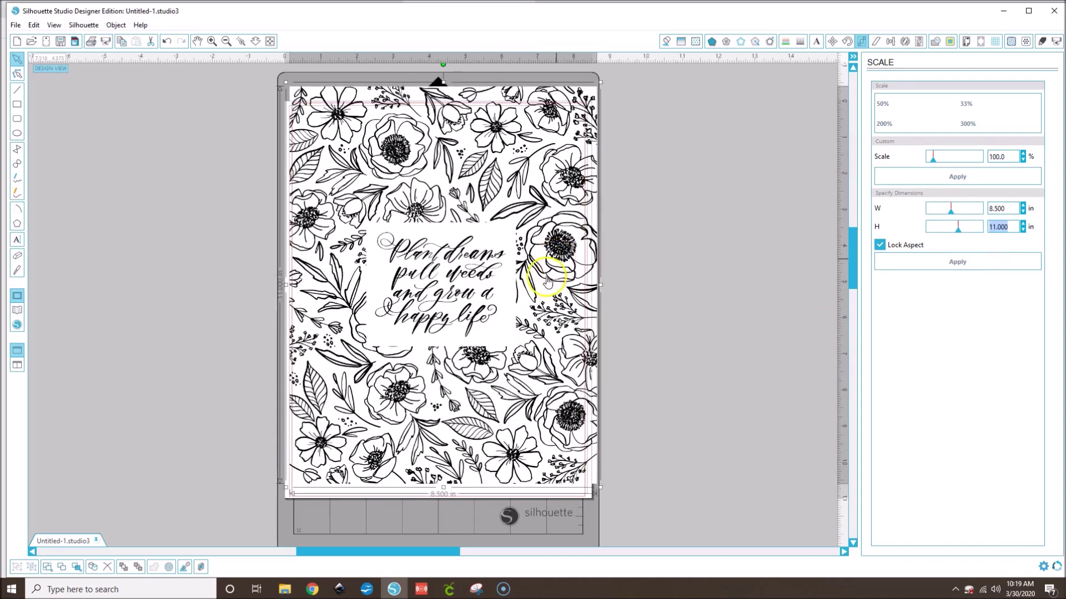
left_click_drag(484, 258, 481, 272)
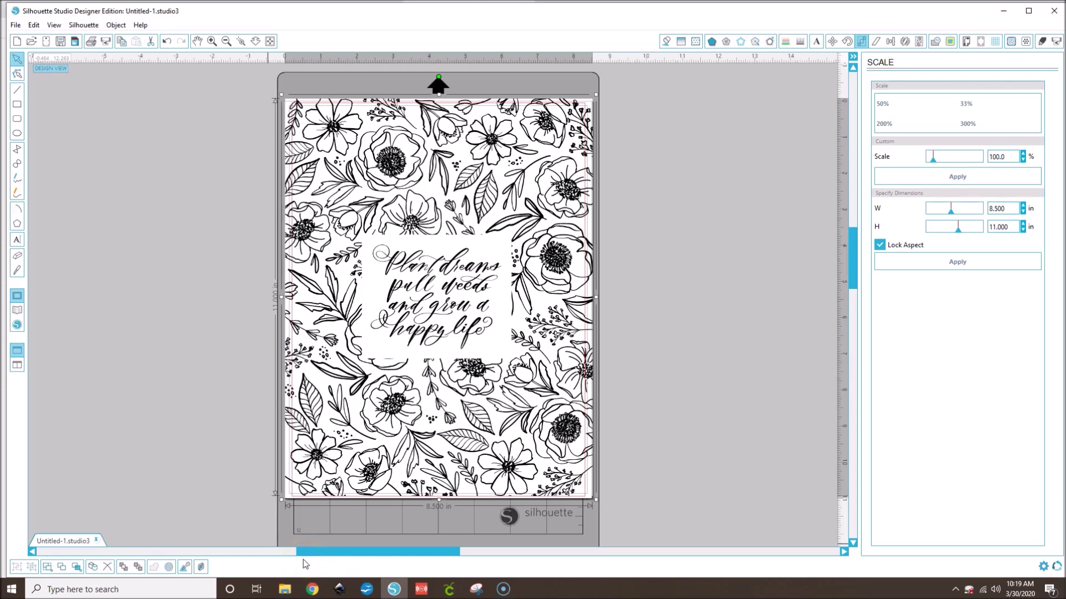
Import the divider template image "one" from the Classic Size Dividers folder into the Silhouette Studio design.
mouse_move(284, 588)
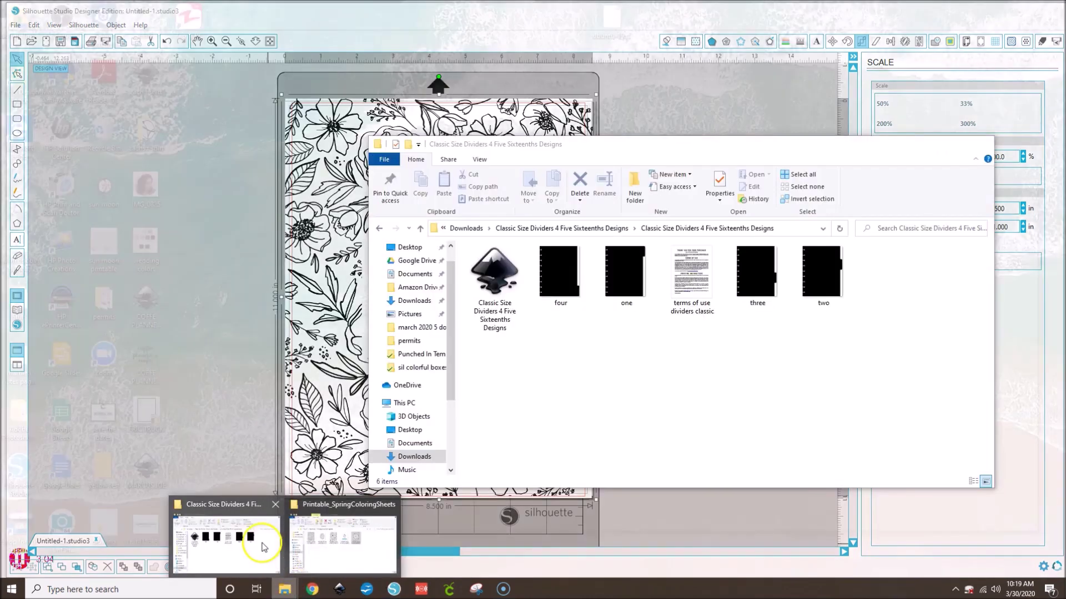
left_click(264, 548)
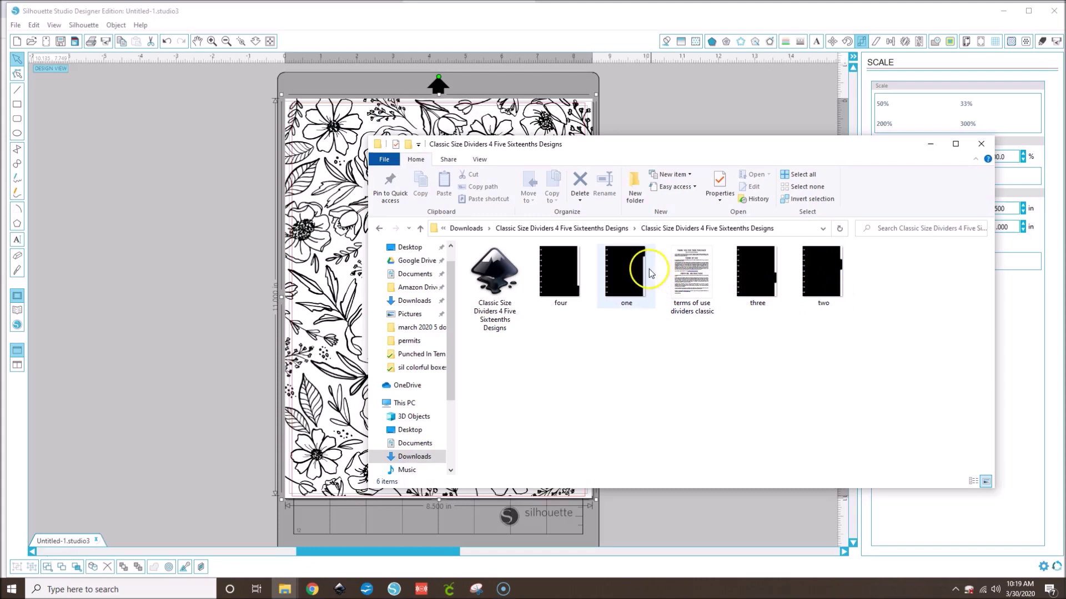
left_click_drag(660, 152, 873, 275)
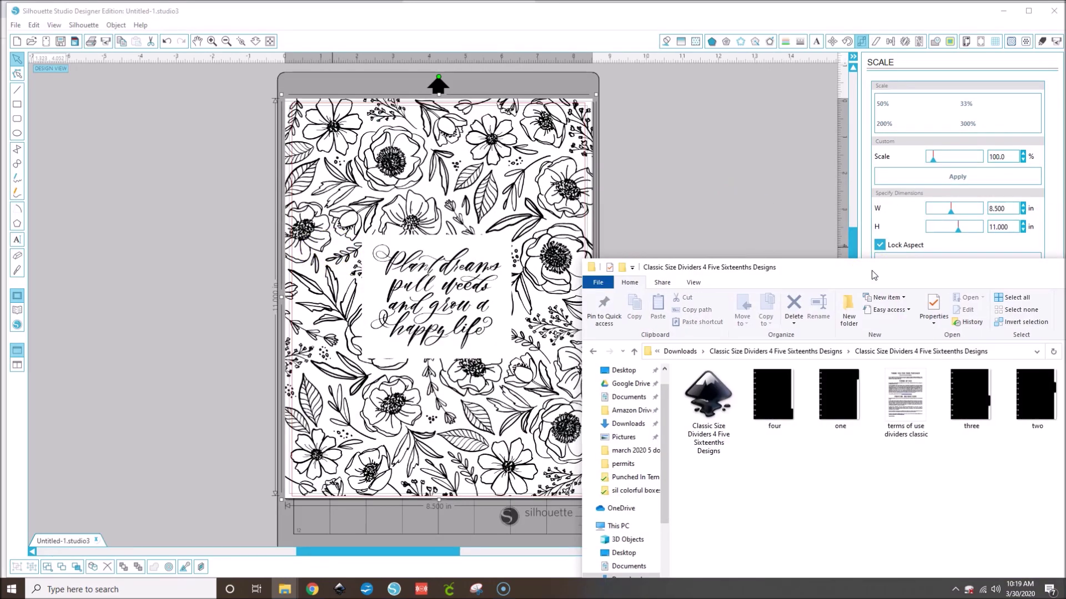
left_click_drag(940, 268, 923, 205)
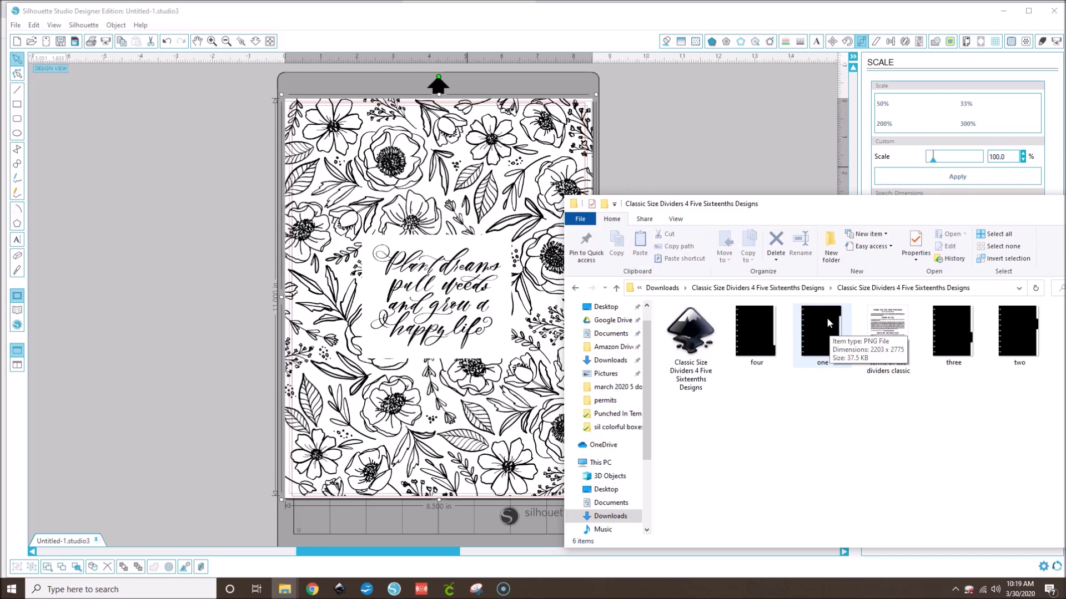
left_click_drag(827, 317, 214, 262)
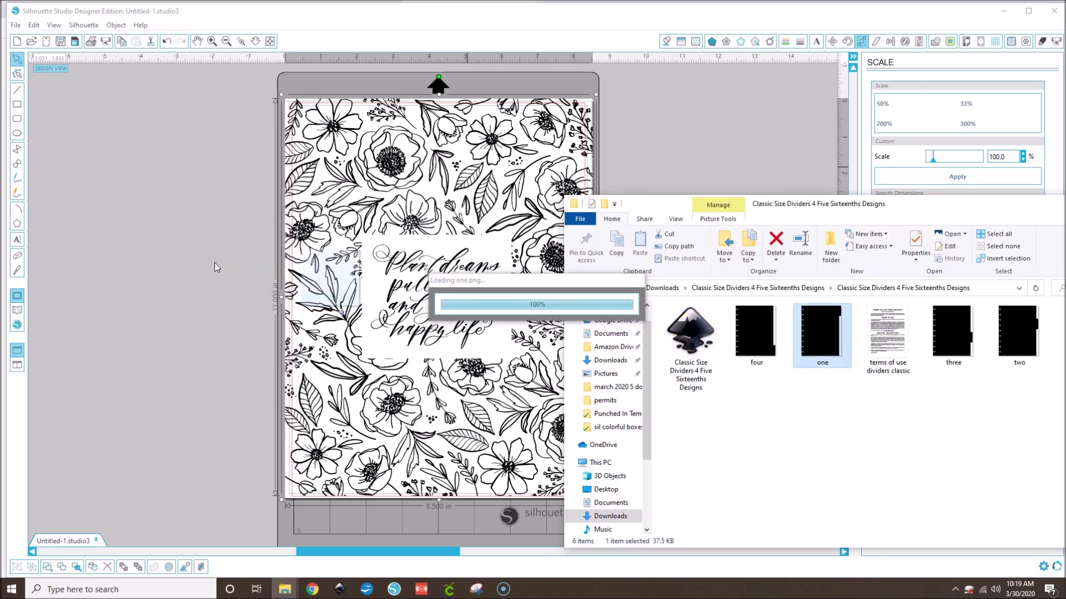
Try placing the black divider template over the coloring sheet, and undo the placement.
left_click(185, 309)
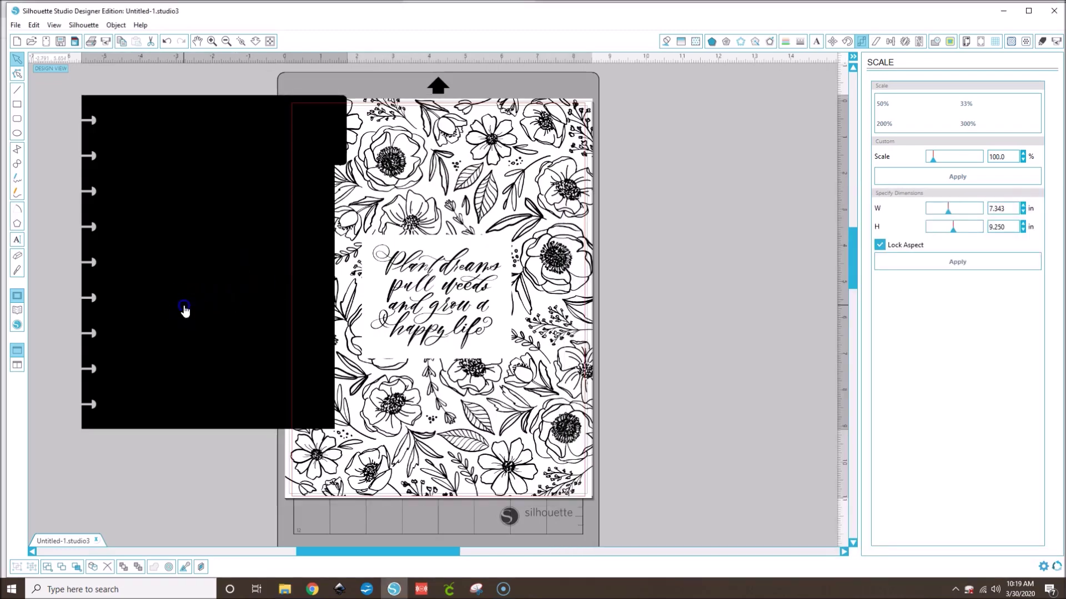
left_click_drag(98, 303, 386, 329)
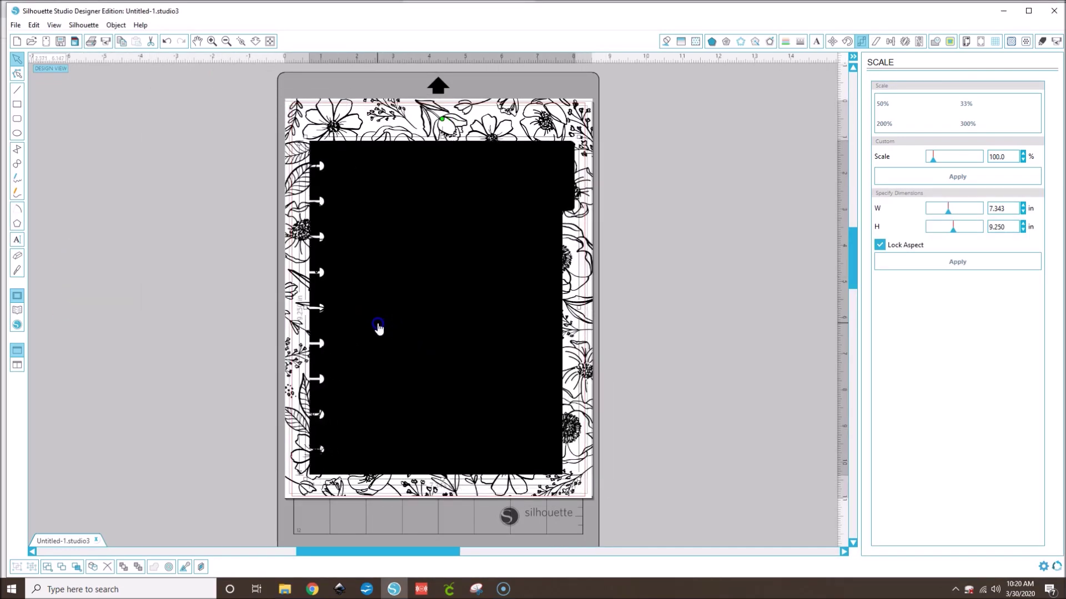
key("ctrl+z")
key("ctrl+z")
key("ctrl+z")
Place the black divider template on the empty area beside the page and trace its outer edge.
left_click_drag(399, 551, 346, 551)
left_click_drag(379, 345, 311, 349)
left_click(949, 42)
left_click(940, 105)
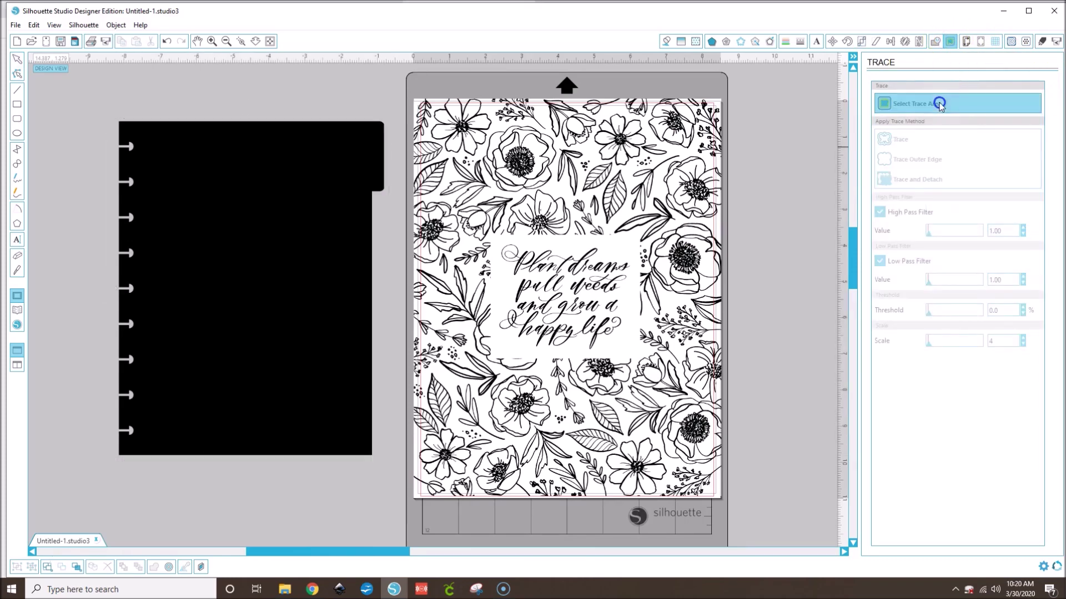
mouse_move(102, 106)
left_mouse_down()
mouse_move(307, 331)
mouse_move(403, 494)
left_mouse_up()
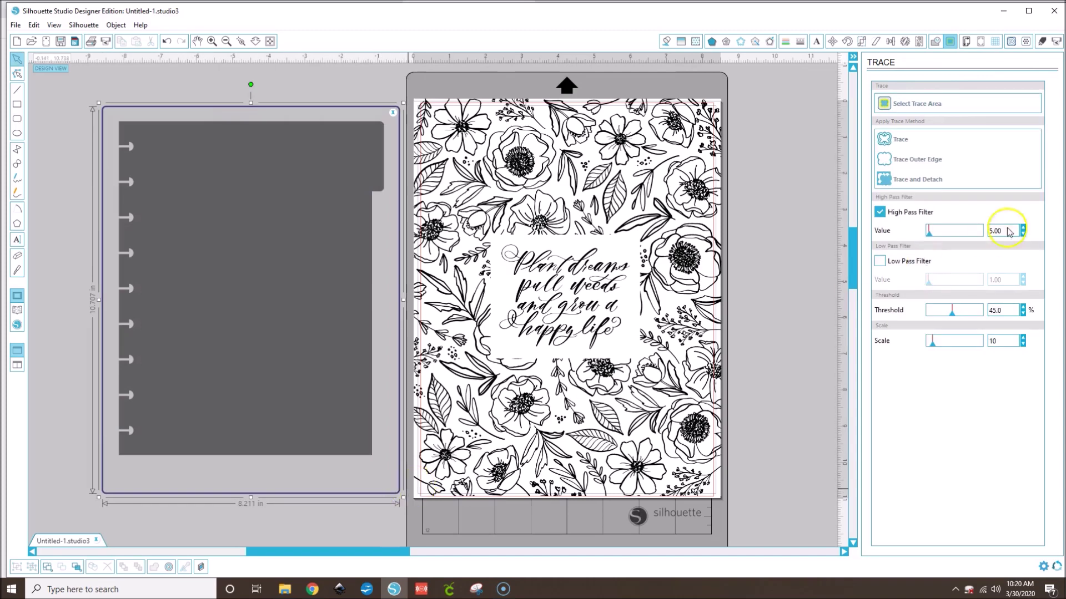
left_click(903, 162)
Delete the black template image and move the traced divider outline onto the coloring sheet.
left_click(313, 237)
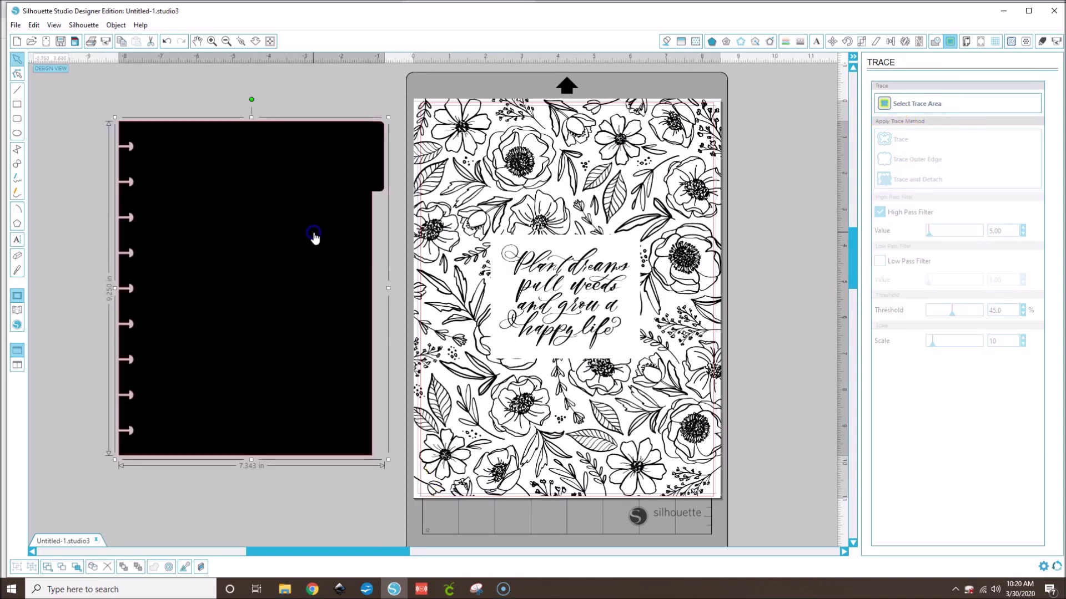
key("Delete")
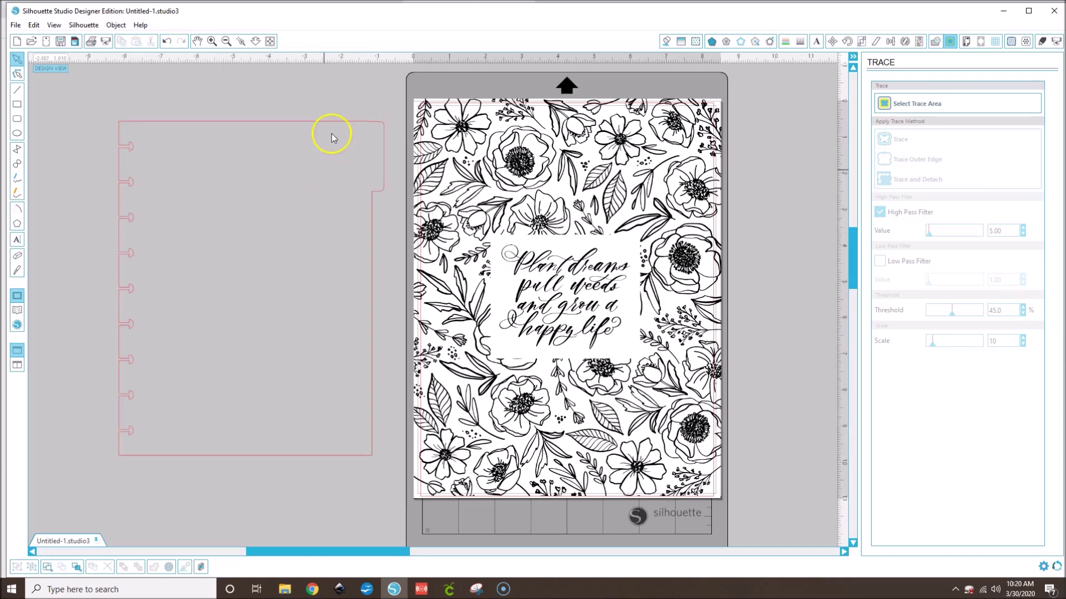
mouse_move(309, 121)
left_mouse_down()
mouse_move(647, 151)
mouse_move(639, 138)
left_mouse_up()
Center the divider outline and the coloring sheet on each other, and center both to the page.
left_click(351, 147)
left_click(500, 193)
left_click(891, 42)
left_click(902, 108)
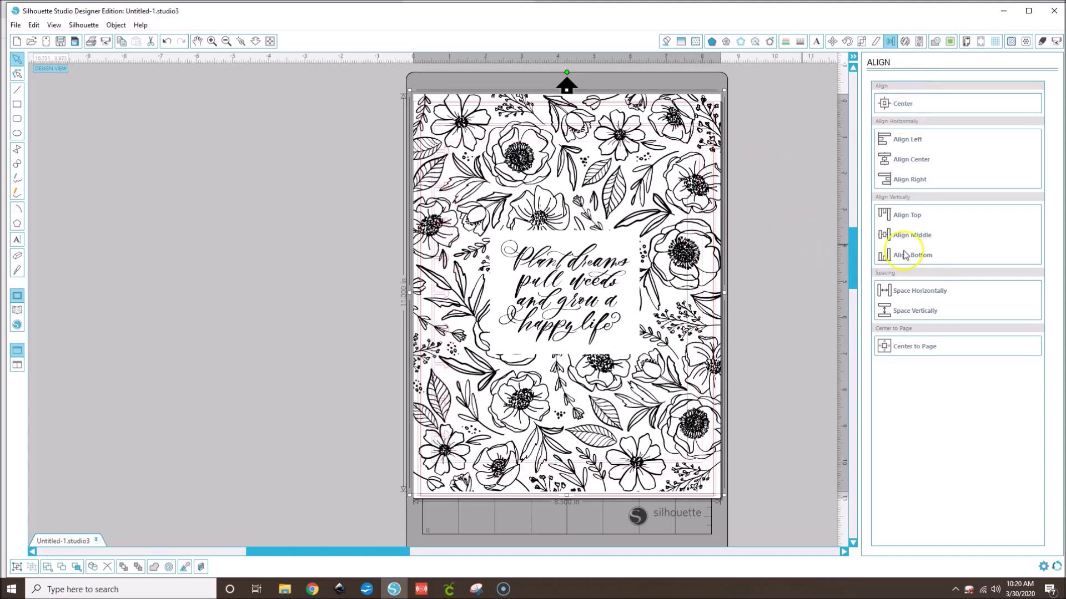
left_click(906, 346)
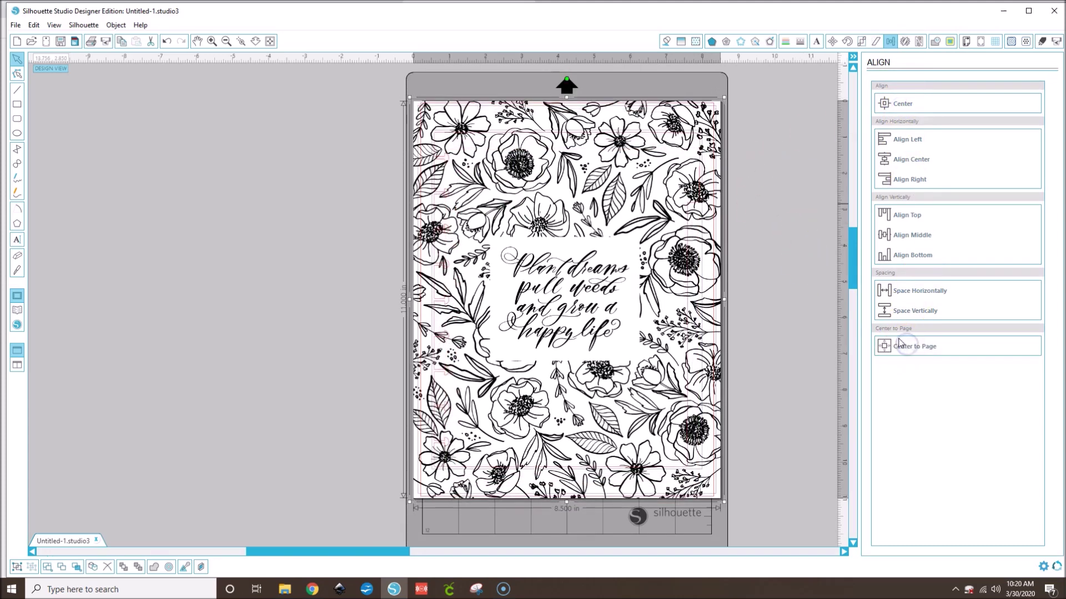
left_click(764, 203)
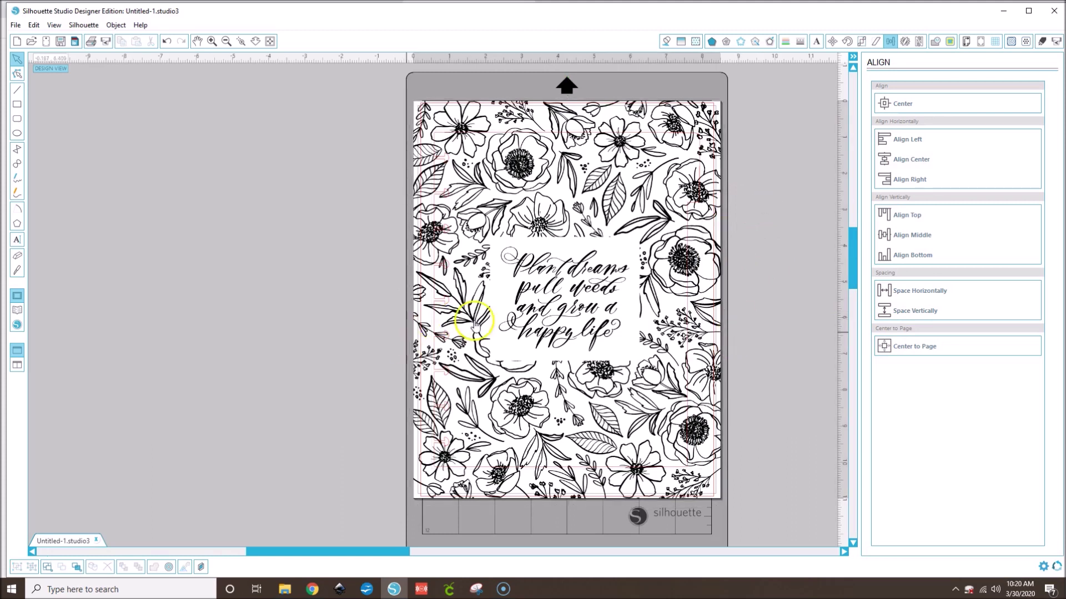
Set the line color of the traced divider outline to blue.
left_click(434, 318)
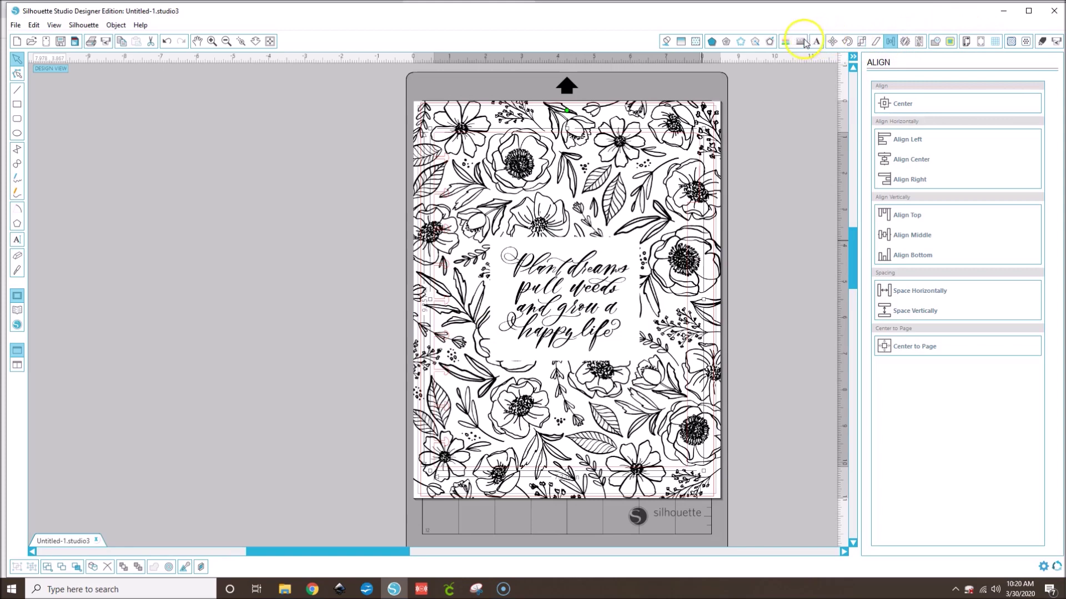
left_click(786, 41)
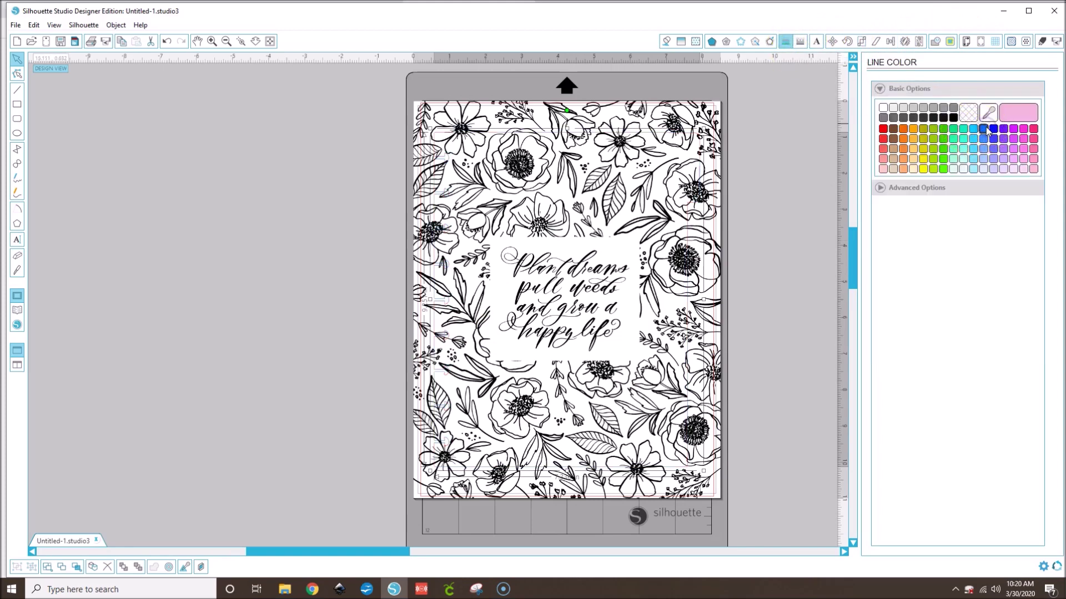
left_click(882, 108)
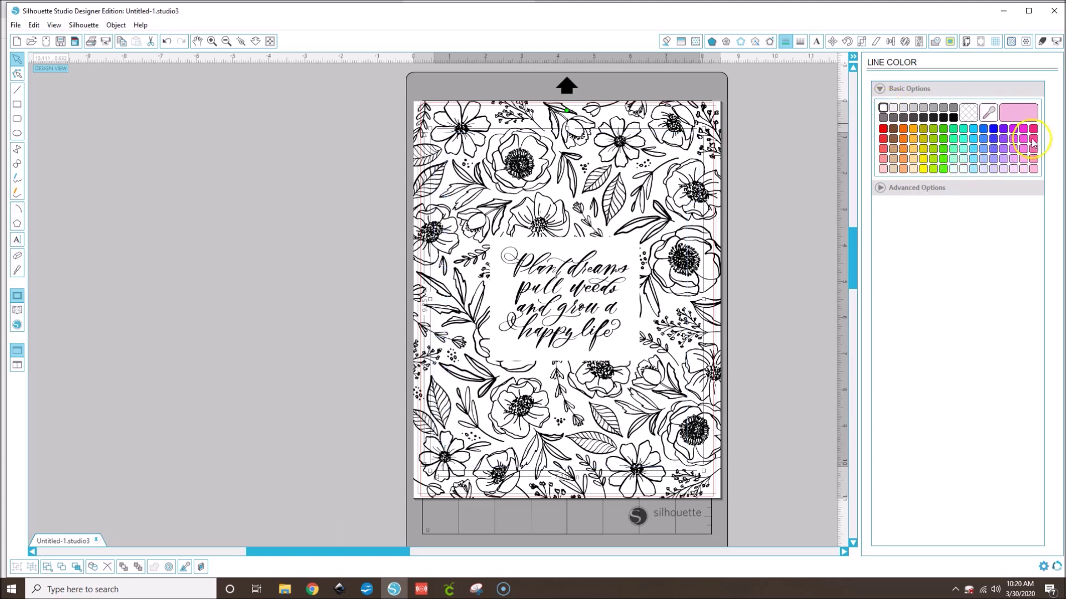
left_click(993, 129)
left_click(793, 170)
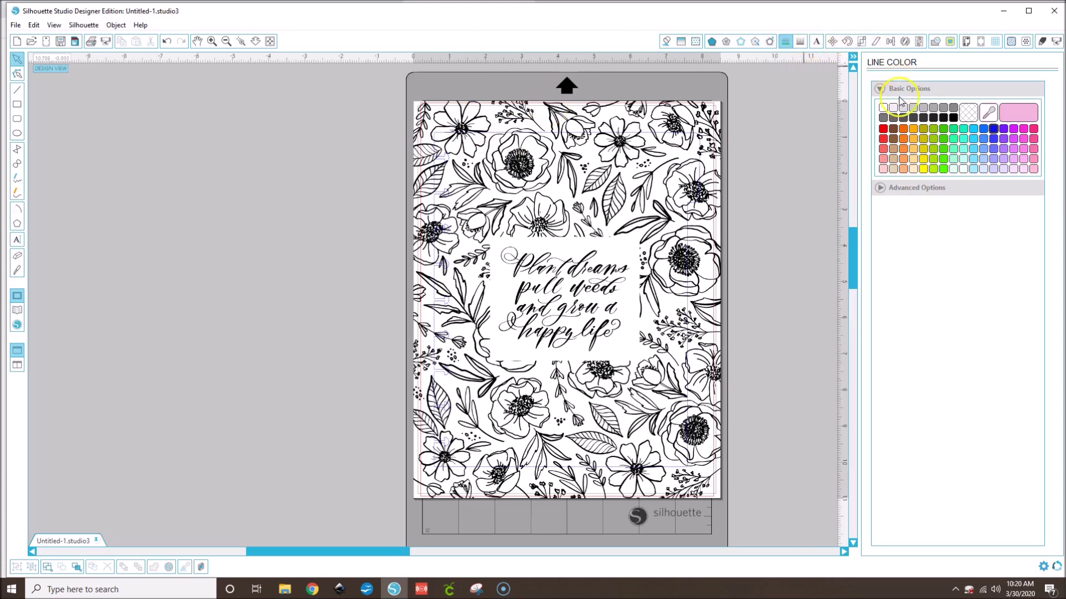
Set the line thickness of the divider outline to 0.5 pt.
left_click(800, 41)
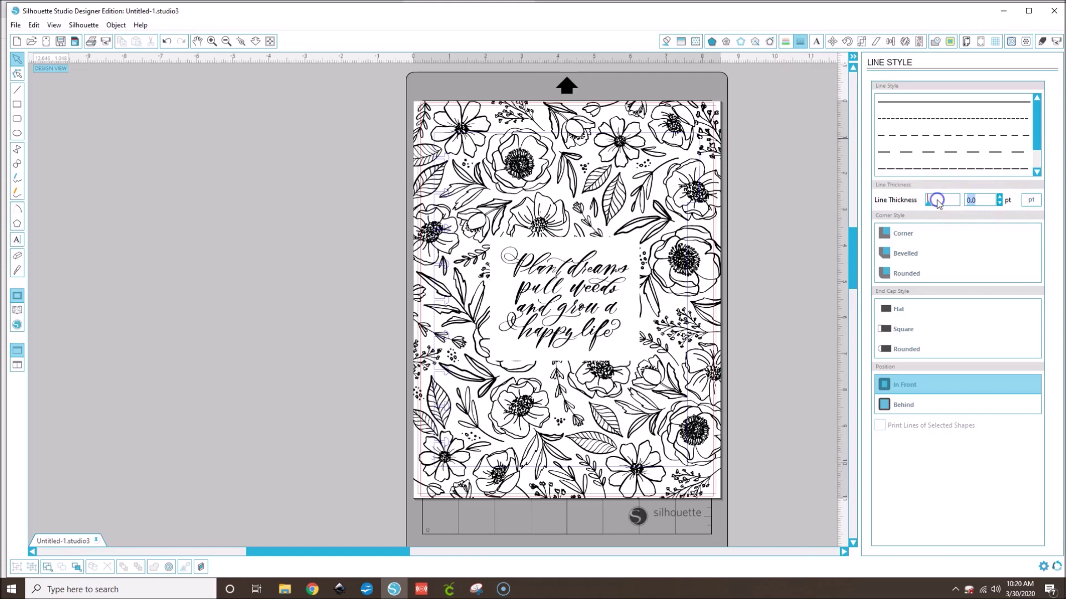
type("0.5")
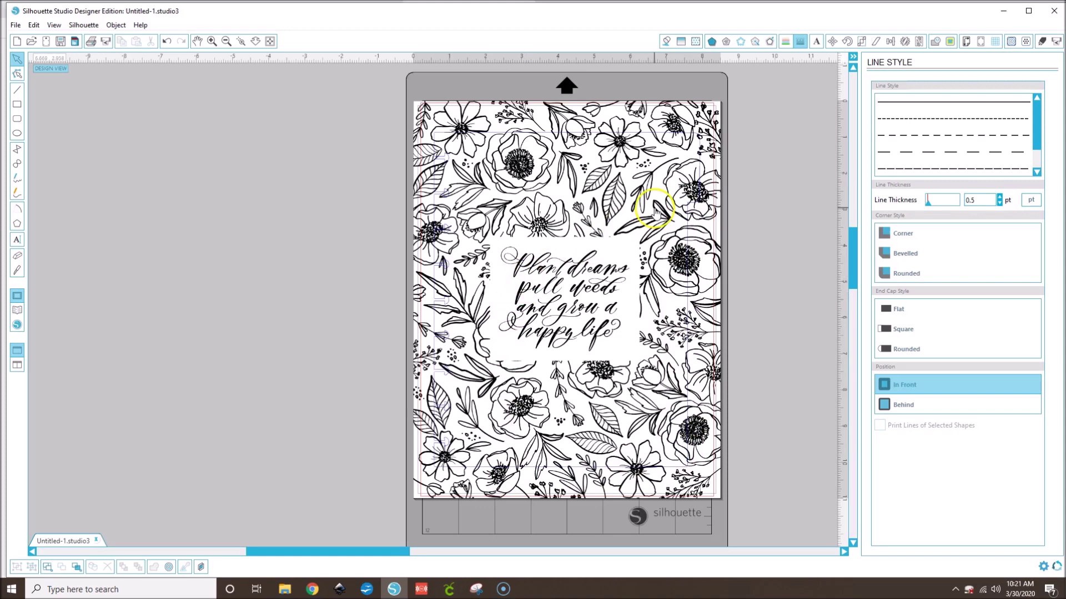
left_click(662, 135)
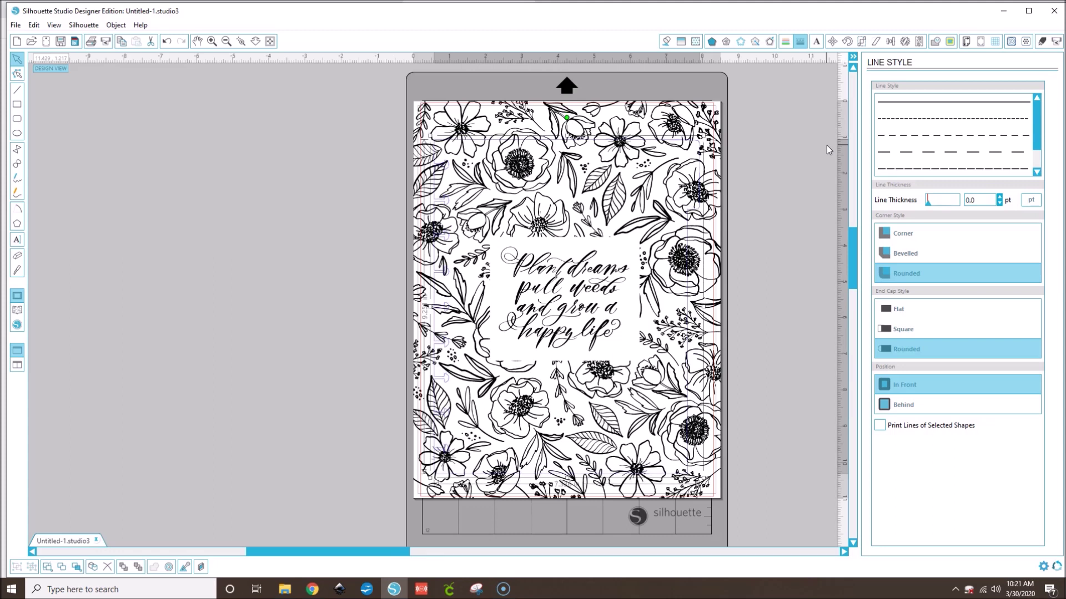
left_click(1008, 205)
left_click_drag(987, 199, 818, 197)
key("BackSpace")
type("0.5")
left_click(669, 137)
left_click(660, 143)
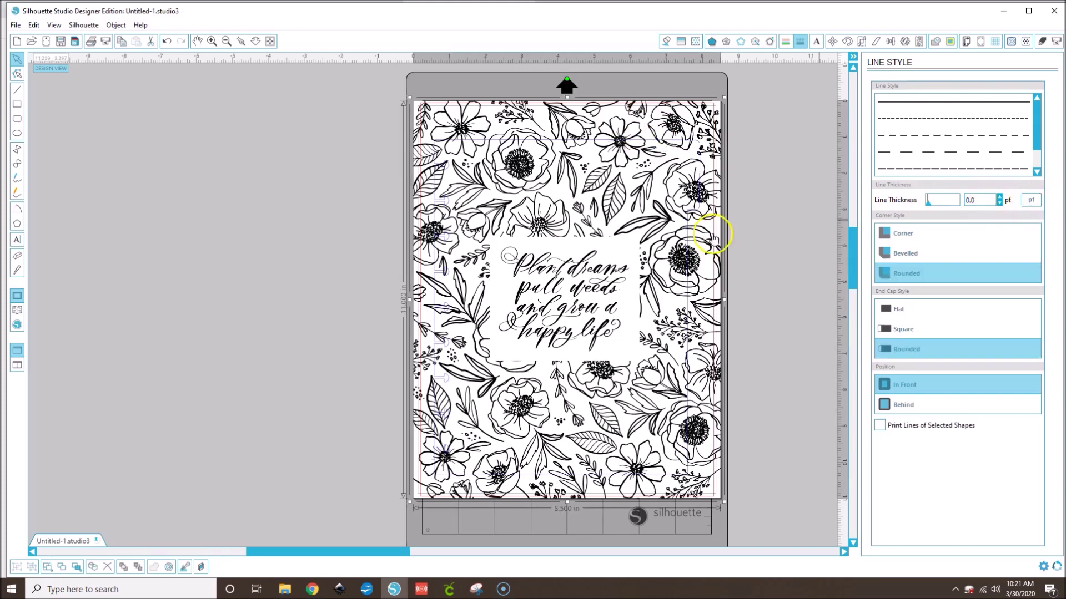
left_click(699, 143)
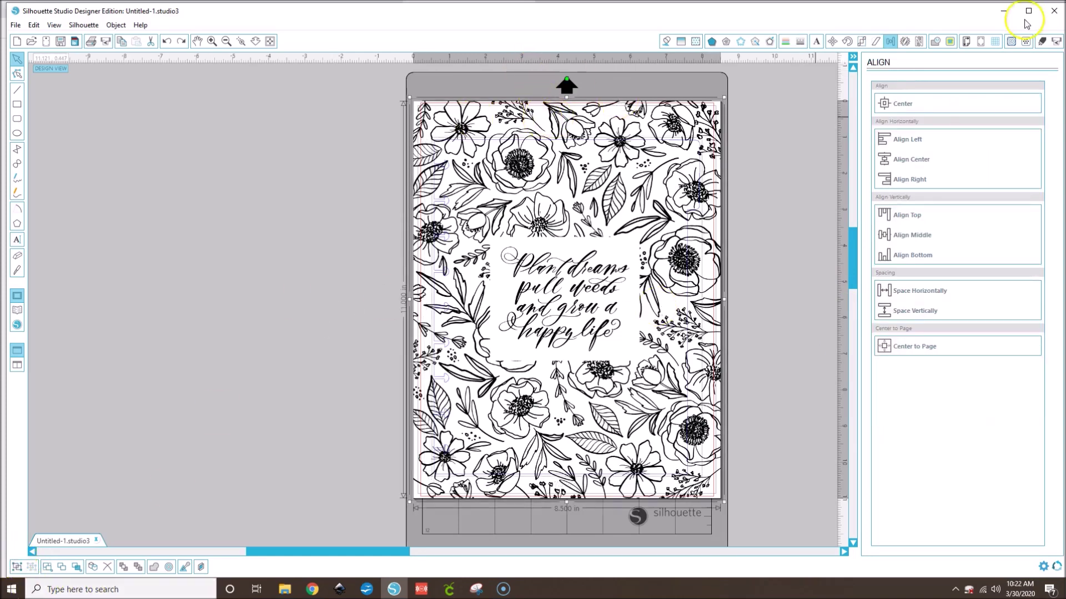
Turn on Type 1 registration marks for the page.
left_click(981, 41)
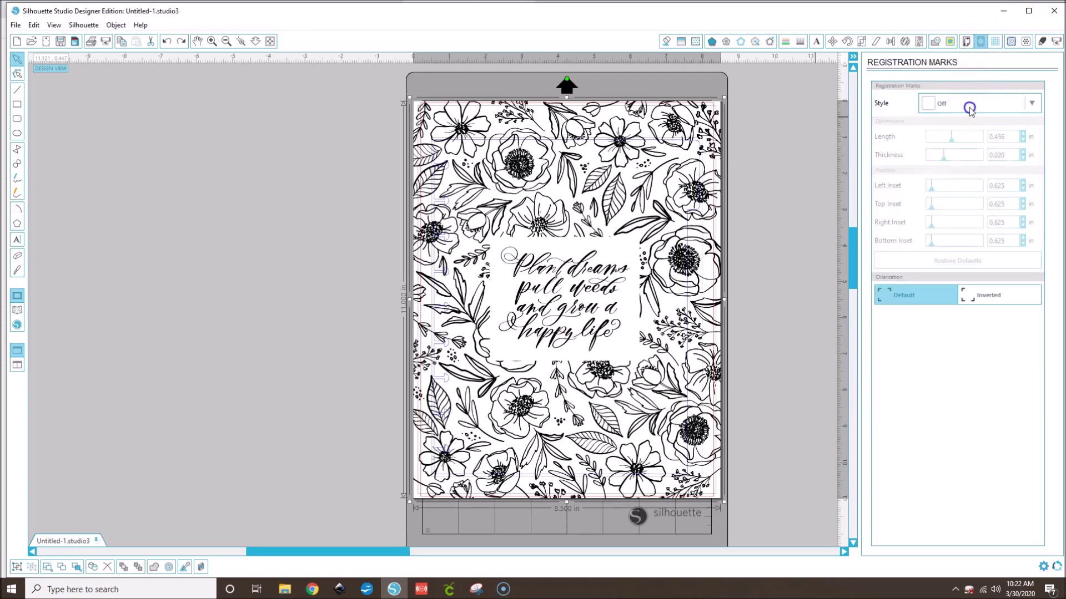
left_click(969, 109)
left_click(968, 153)
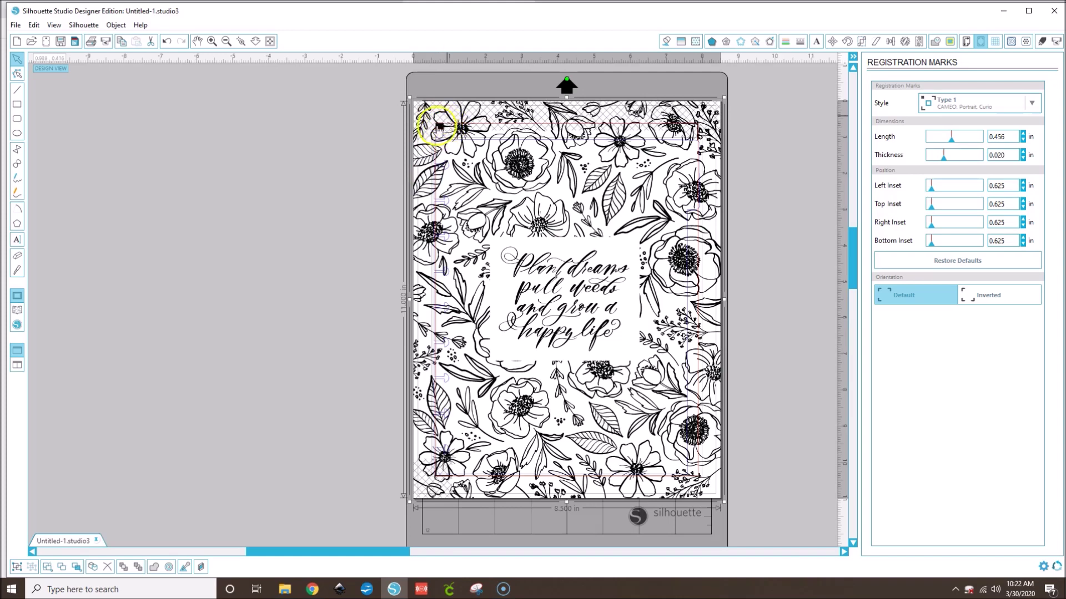
Crop the coloring sheet to the shape of the divider outline.
left_click(358, 298)
left_click(479, 302)
left_click(475, 309)
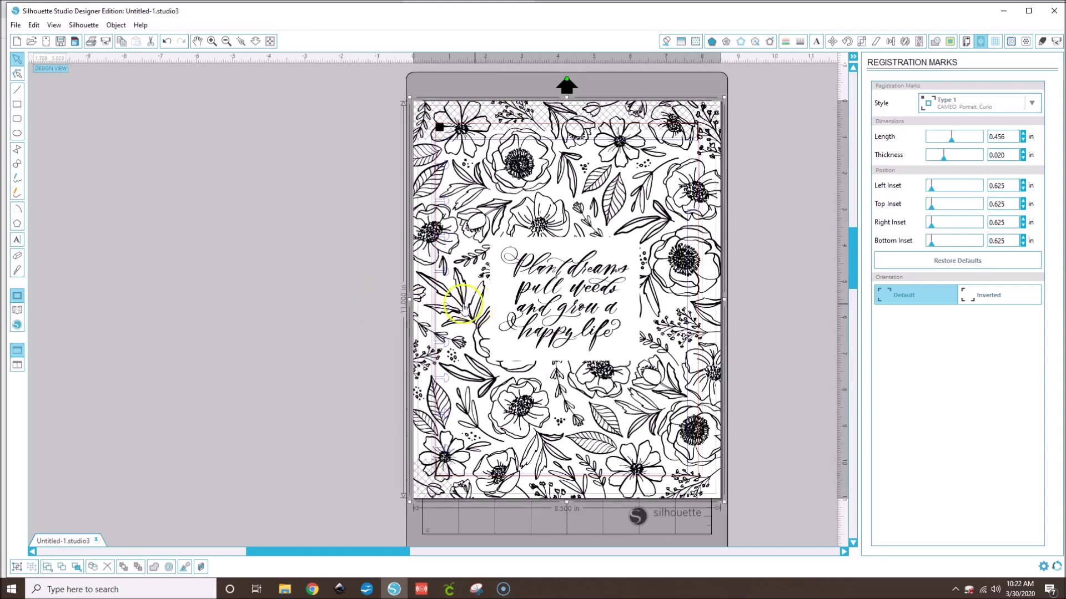
left_click_drag(321, 314, 503, 320)
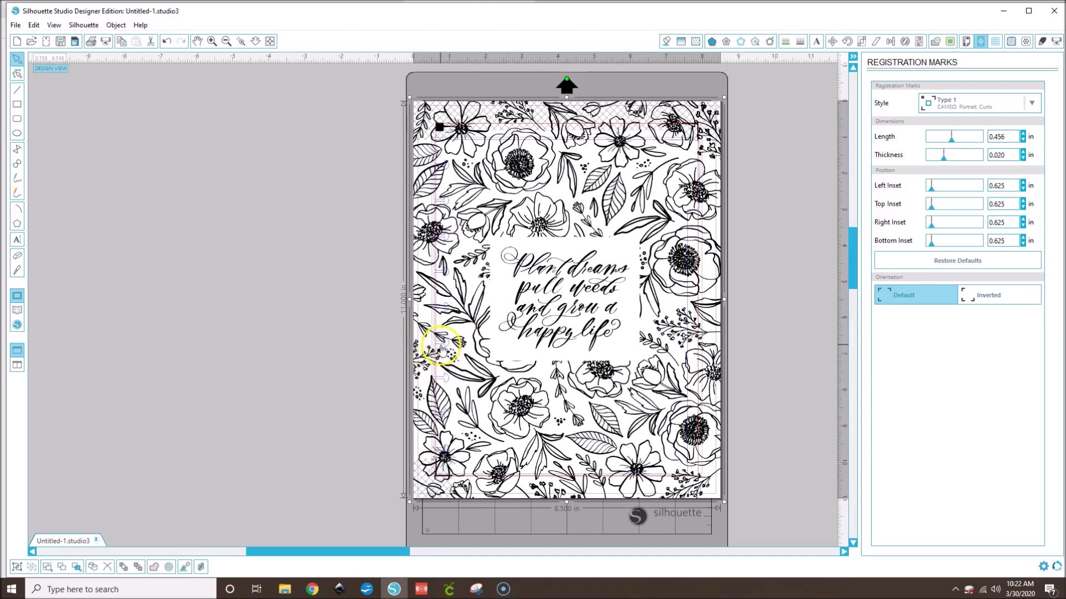
left_click(935, 42)
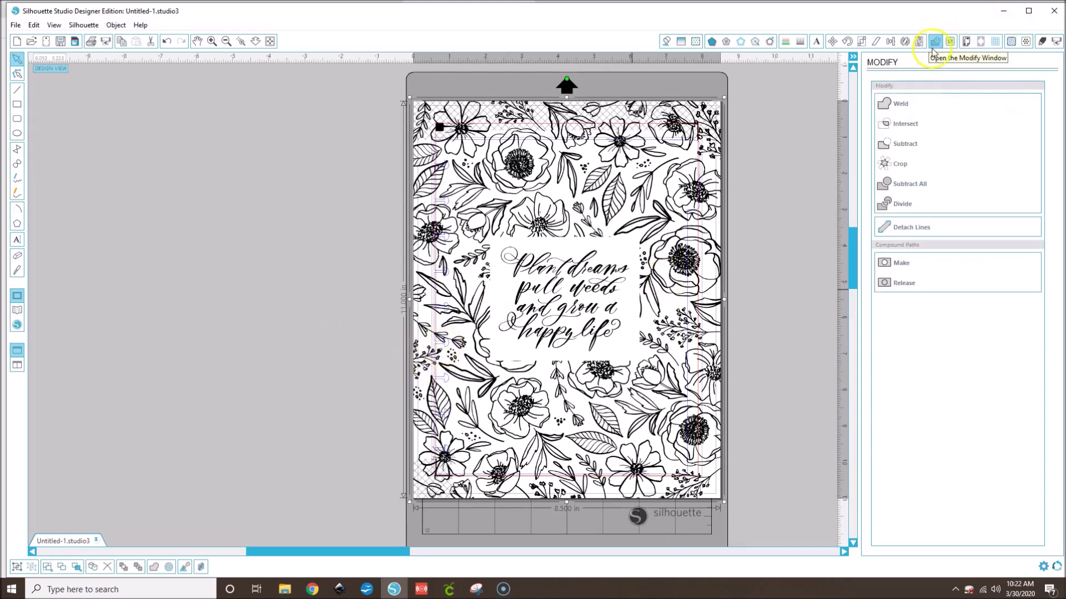
left_click(896, 163)
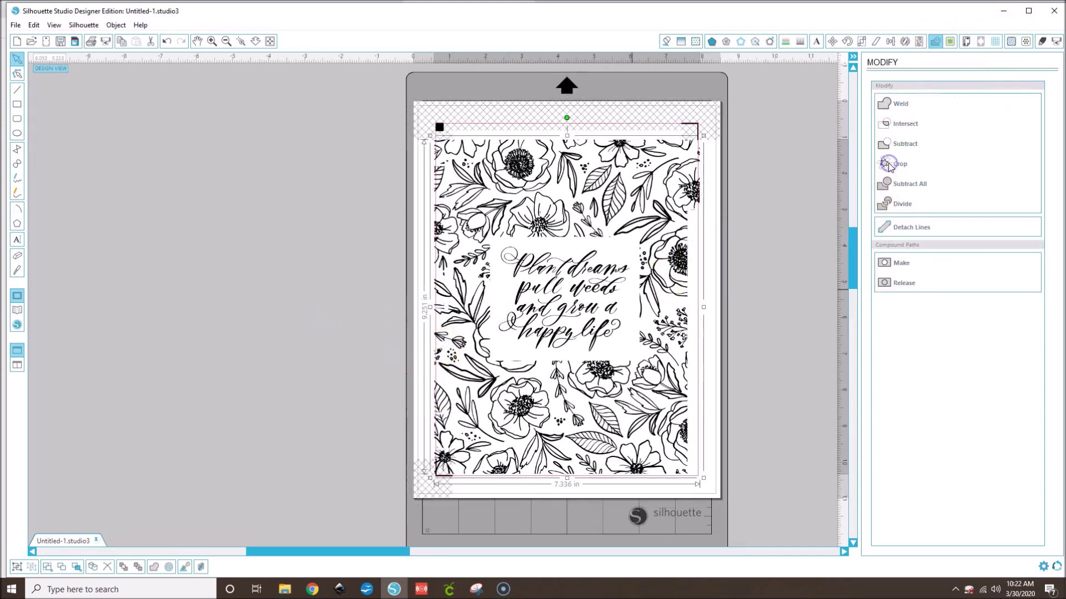
left_click(765, 260)
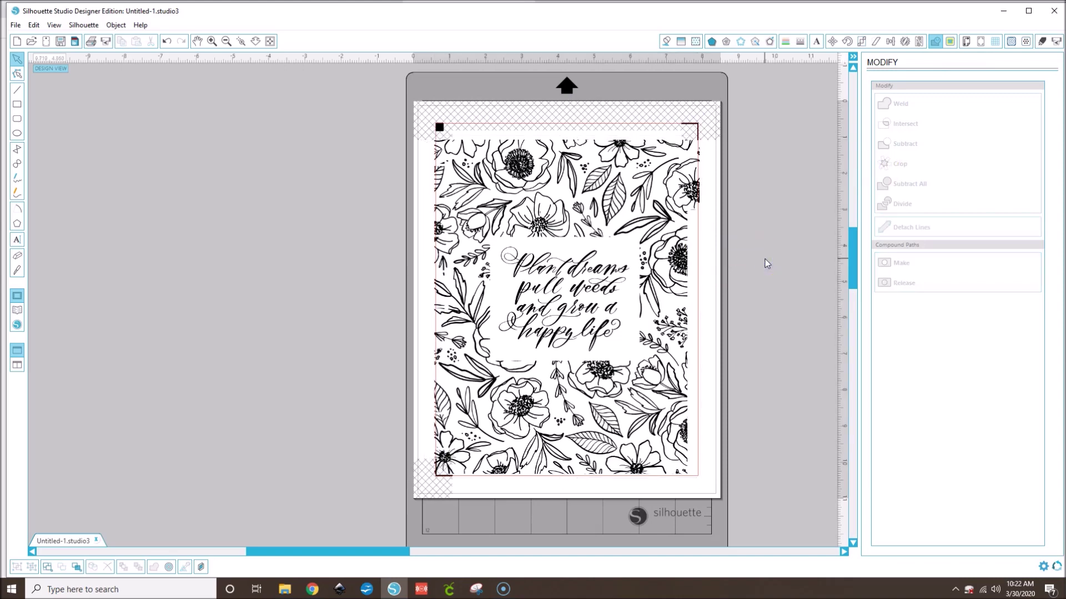
Set the line color of the cropped divider to red and open its line style settings.
left_click(608, 182)
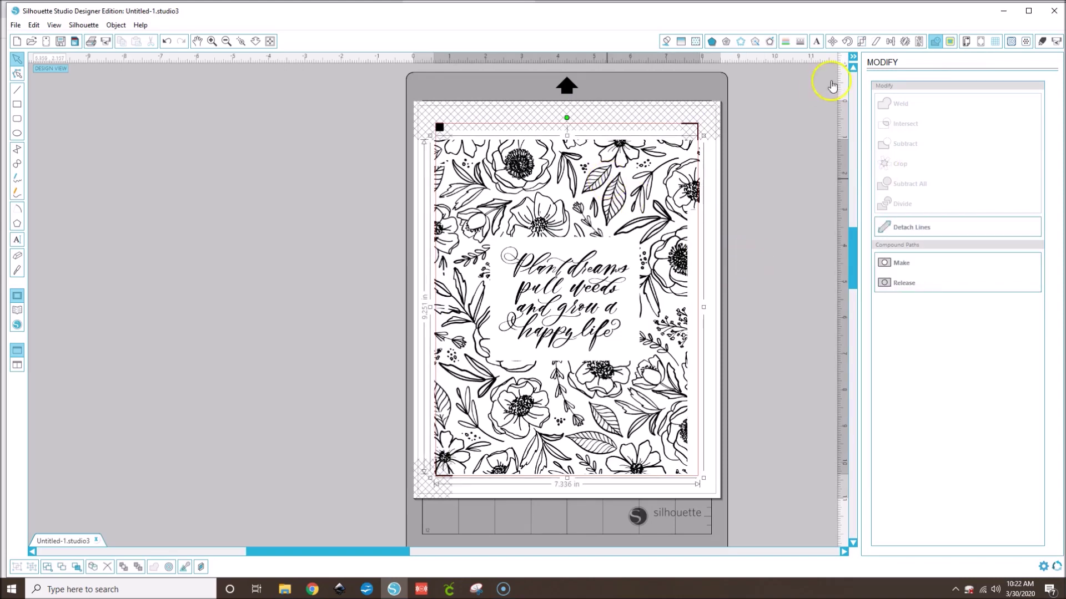
left_click(787, 41)
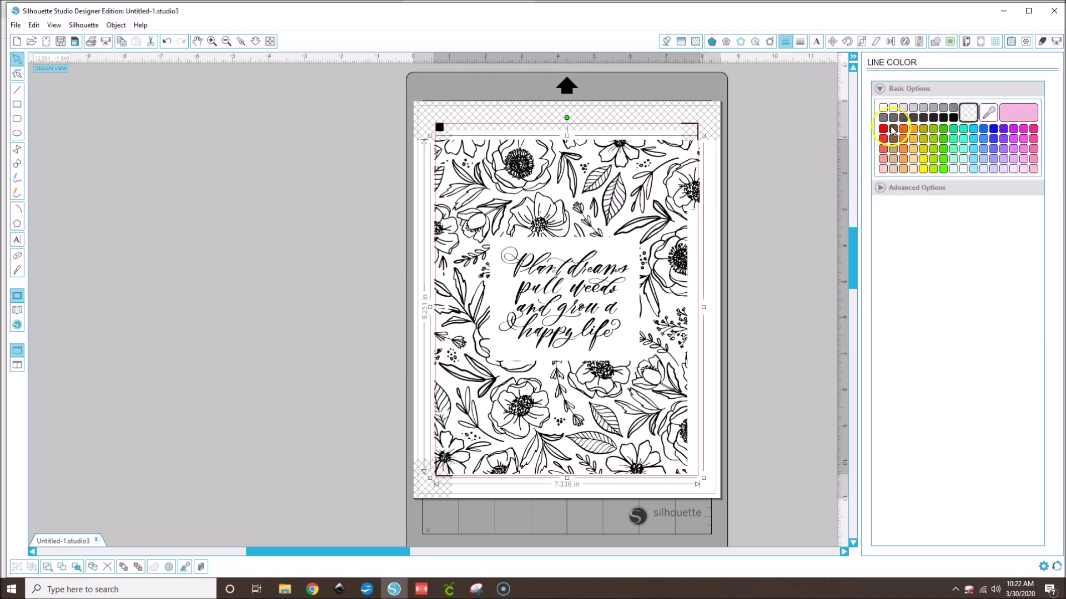
left_click(822, 255)
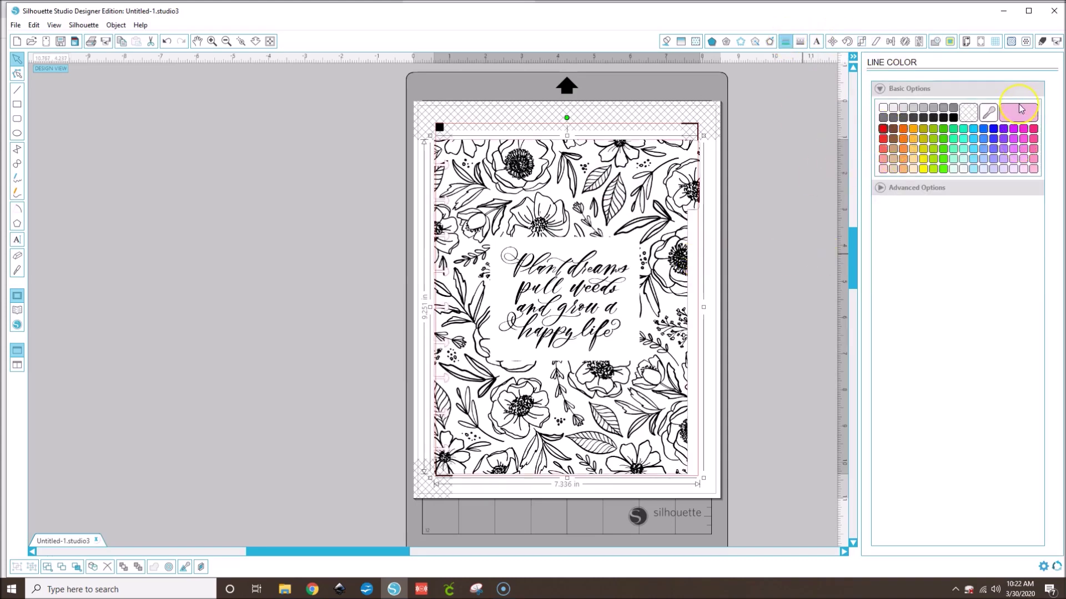
left_click(800, 41)
left_click(785, 245)
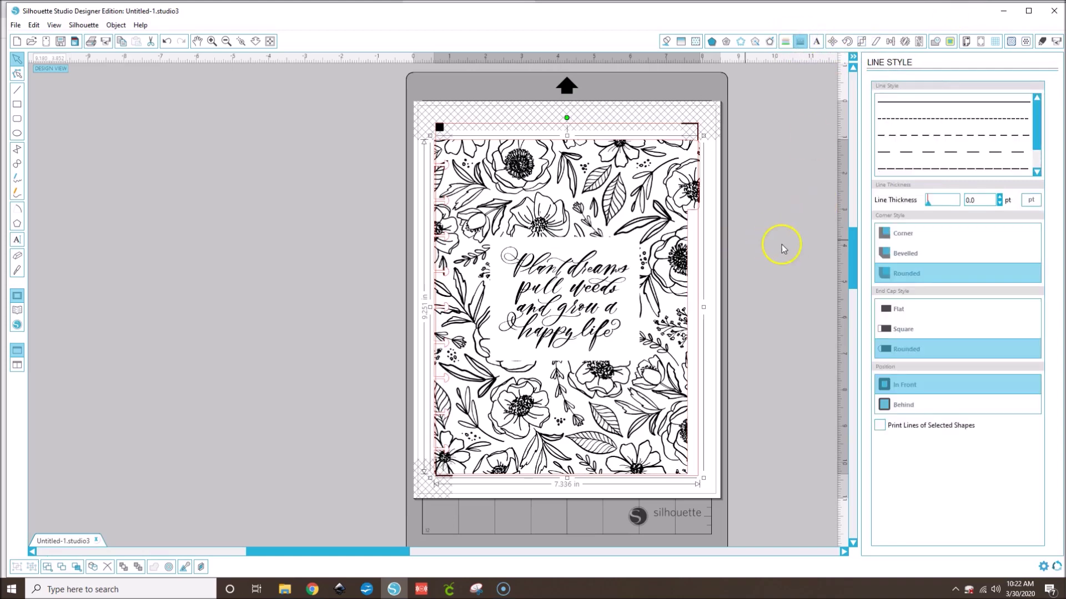
Reduce all four registration mark insets to 0.394 in and move the cropped divider so it fits inside the marks.
left_click(981, 42)
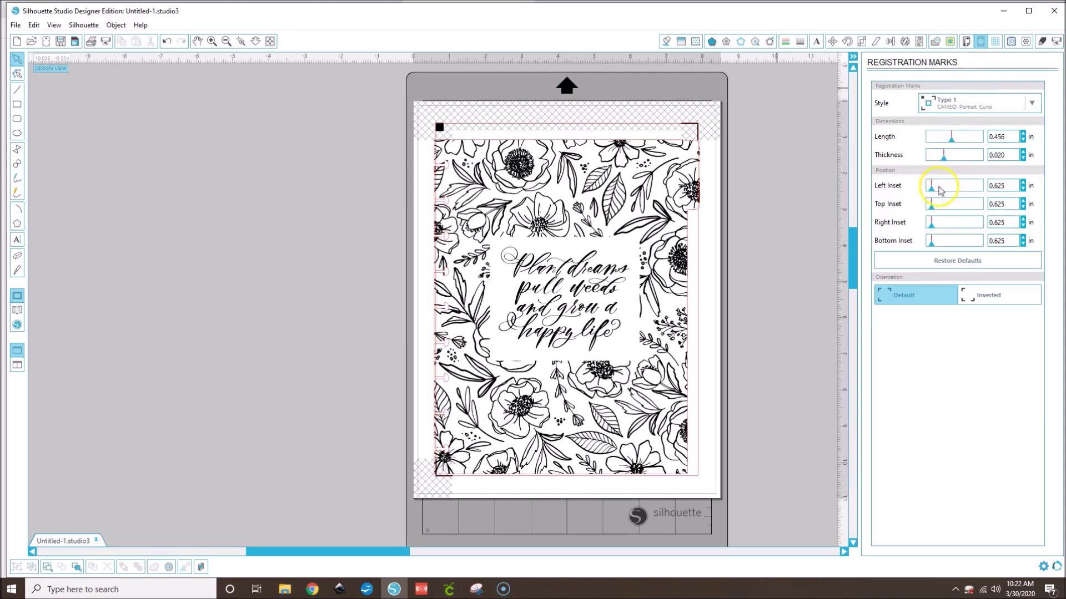
left_click_drag(929, 188, 916, 243)
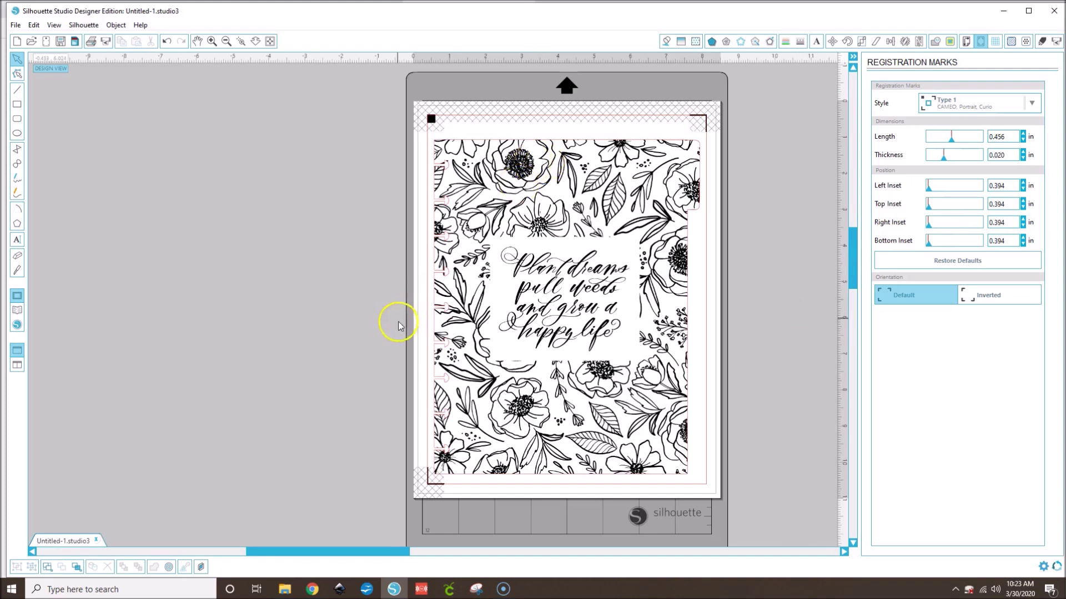
left_click_drag(524, 314, 529, 308)
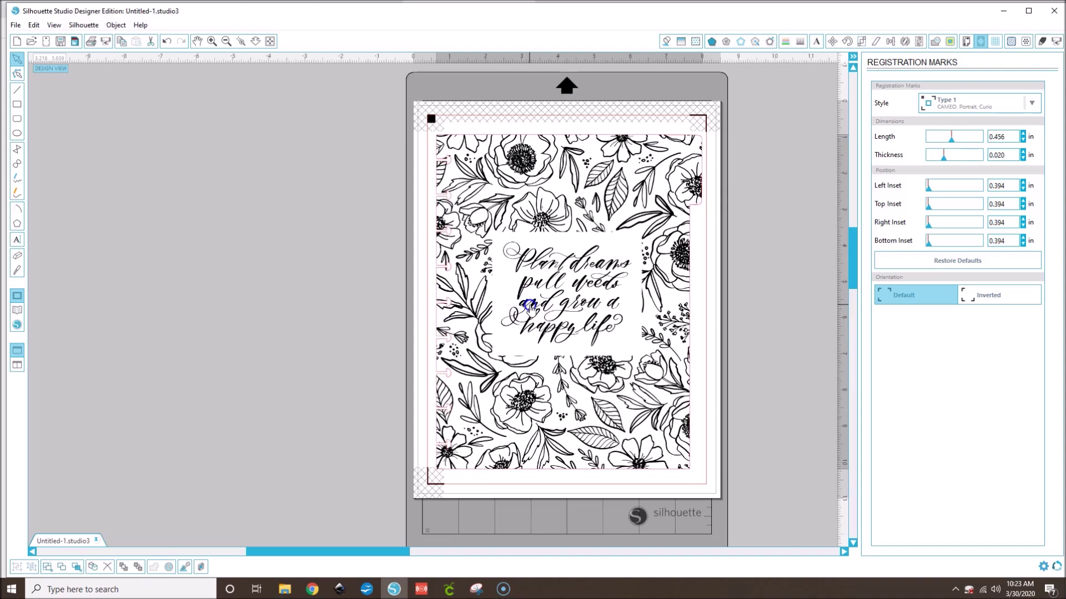
left_click(772, 345)
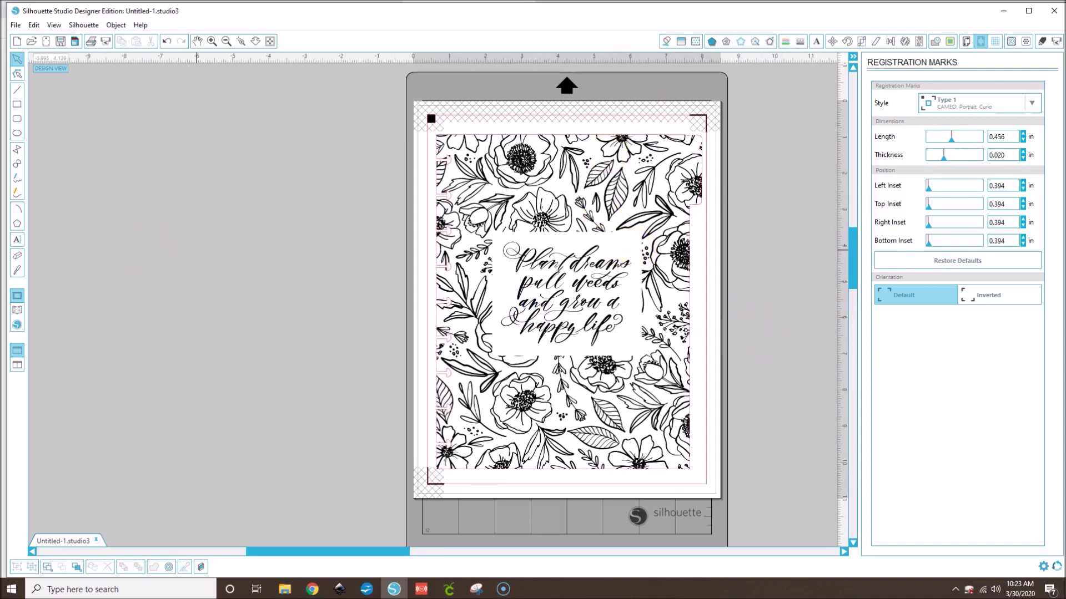
Create a new blank design and bring up the Printable_SpringColoringSheets folder.
left_click(16, 42)
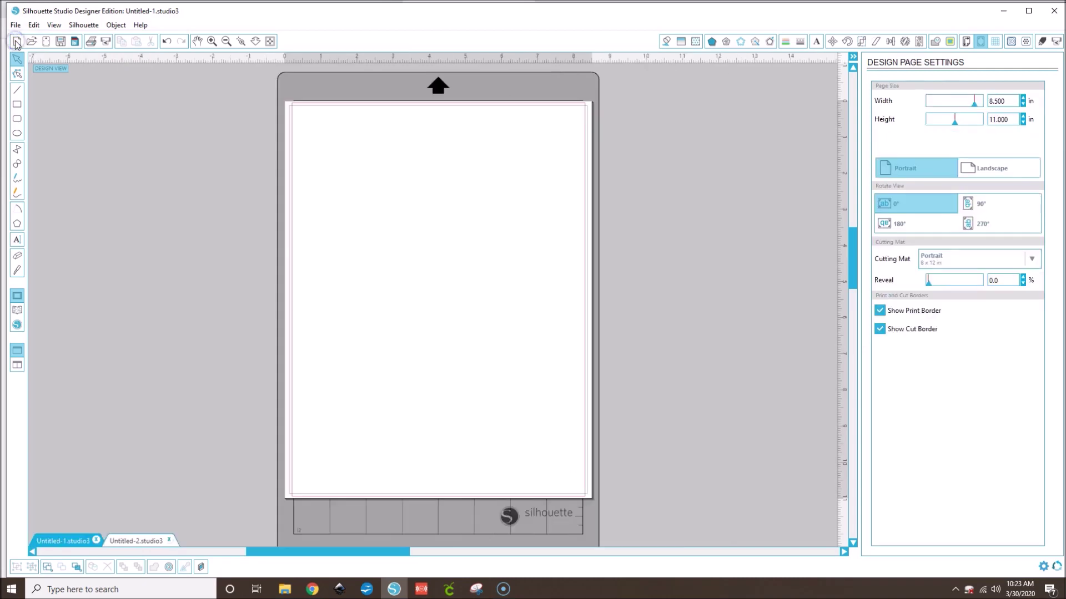
mouse_move(282, 588)
left_click(320, 565)
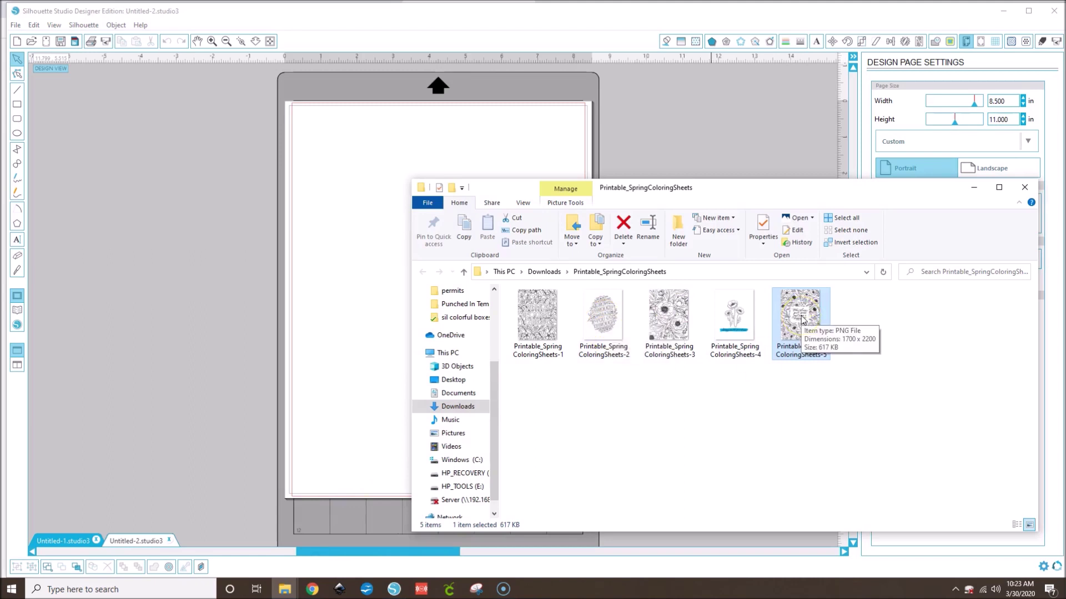
Add the Printable_SpringColoringSheets-4 image to the design and center it on the page at 8.500 by 11.000 in.
left_click_drag(738, 320, 337, 298)
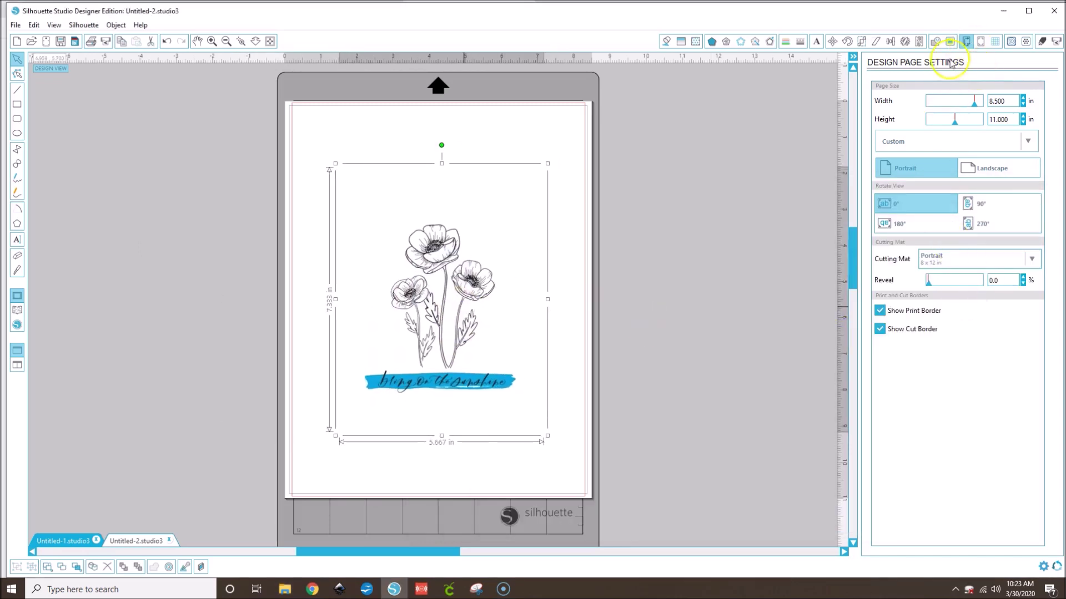
left_click(890, 41)
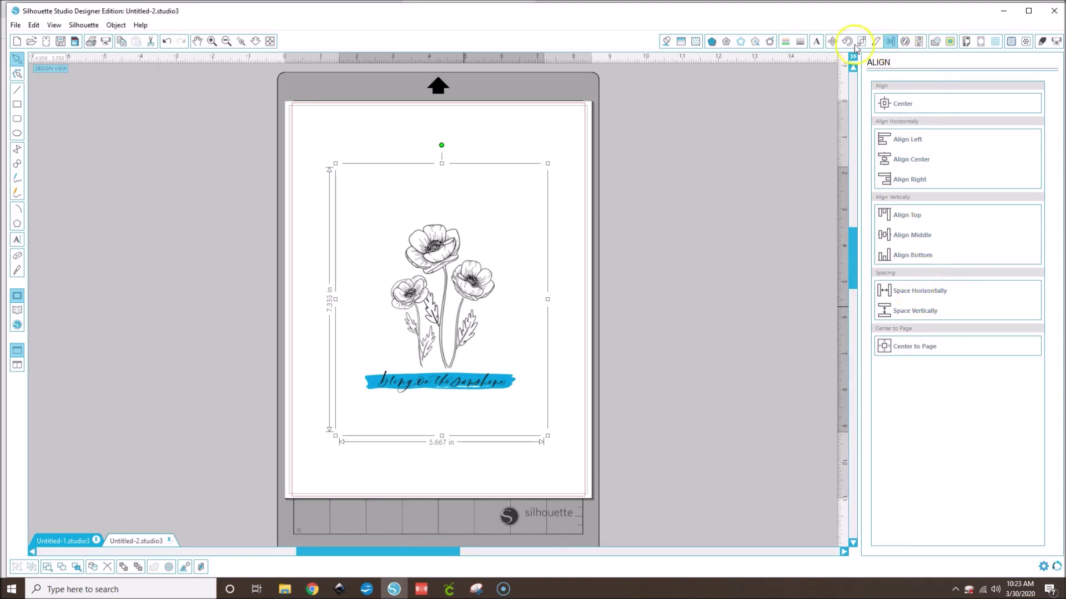
left_click(860, 42)
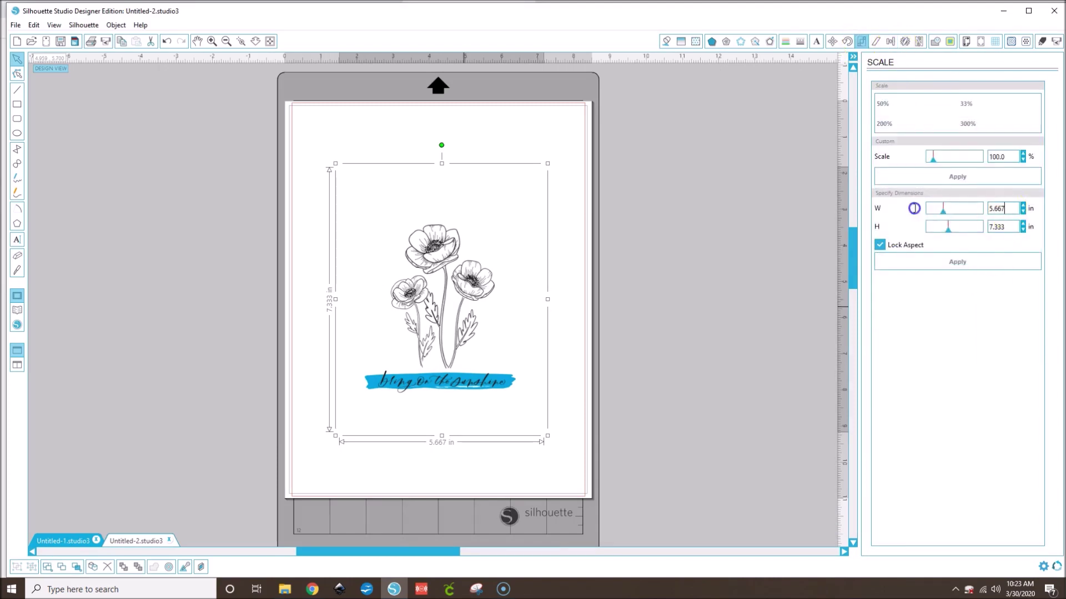
left_click(897, 262)
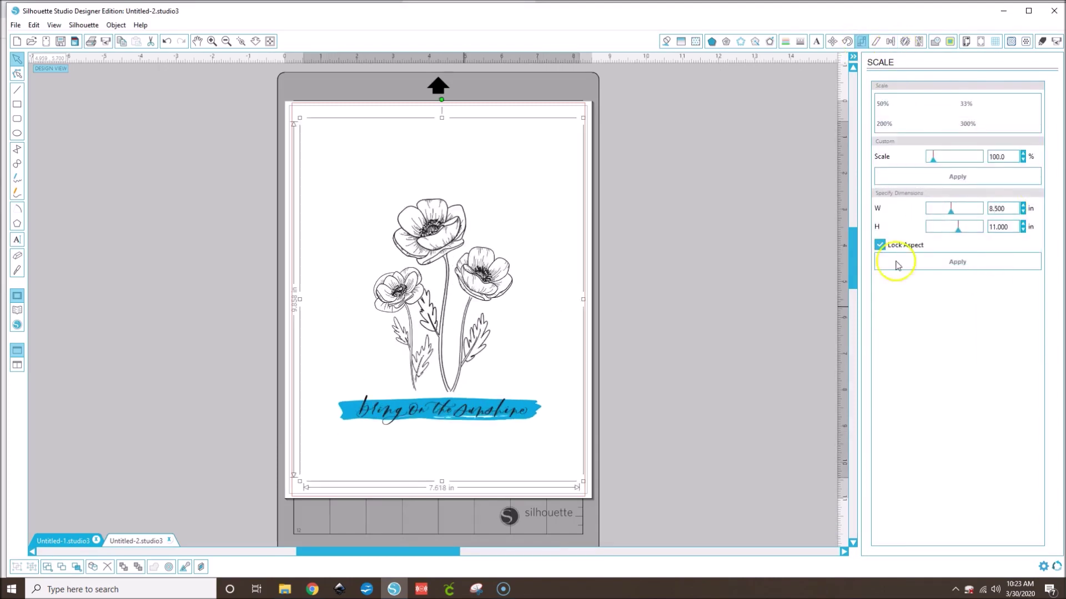
left_click(890, 41)
left_click(903, 352)
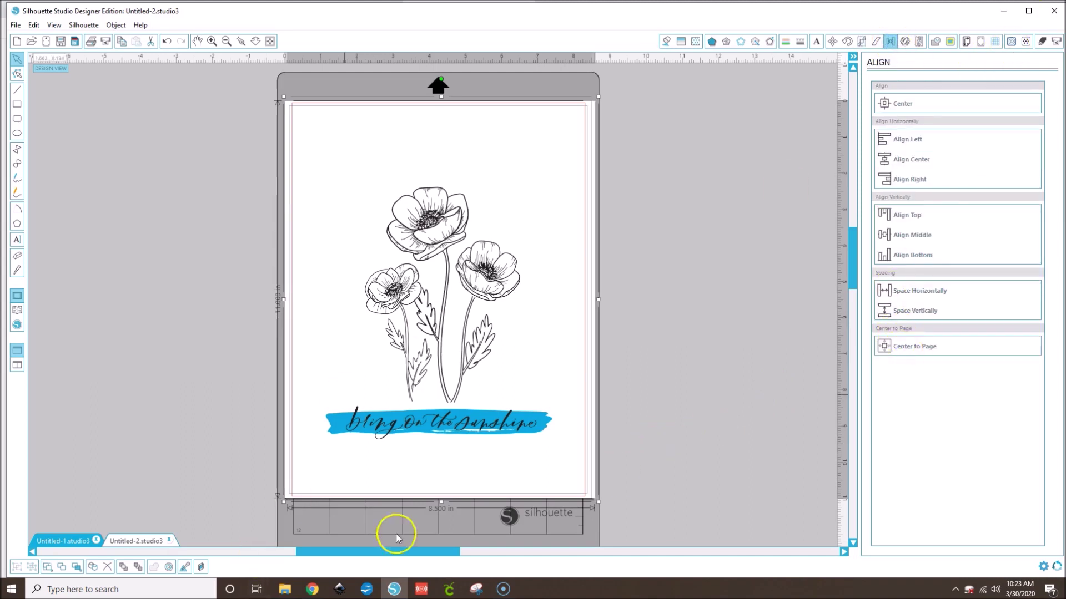
Bring the "two" divider template from the Classic Size Dividers folder into the design, beside the page.
left_click(291, 591)
left_click(224, 536)
left_click(1030, 335)
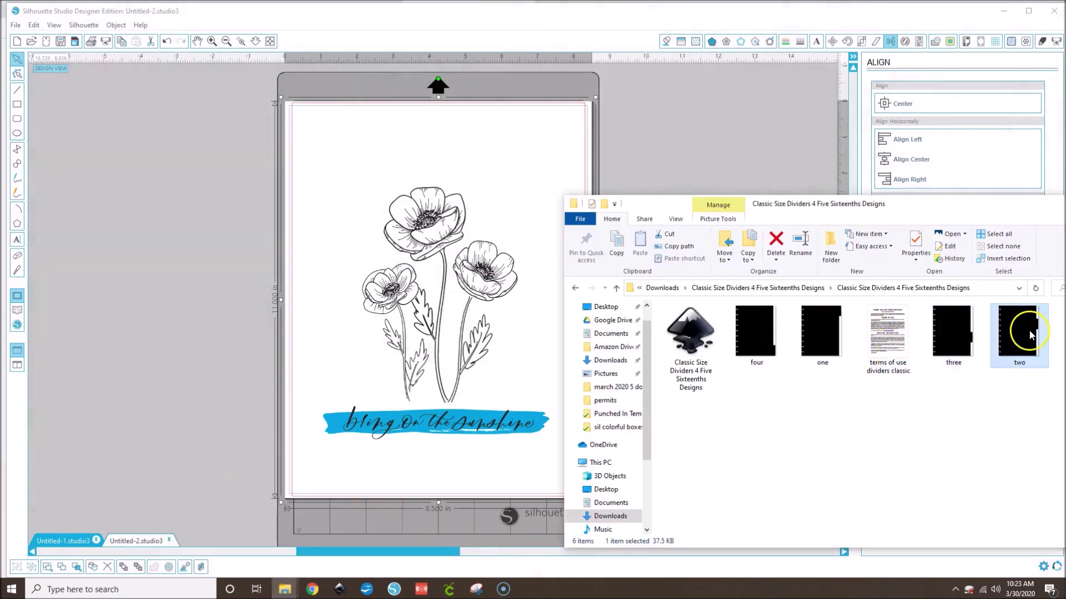
left_click_drag(1028, 343, 106, 295)
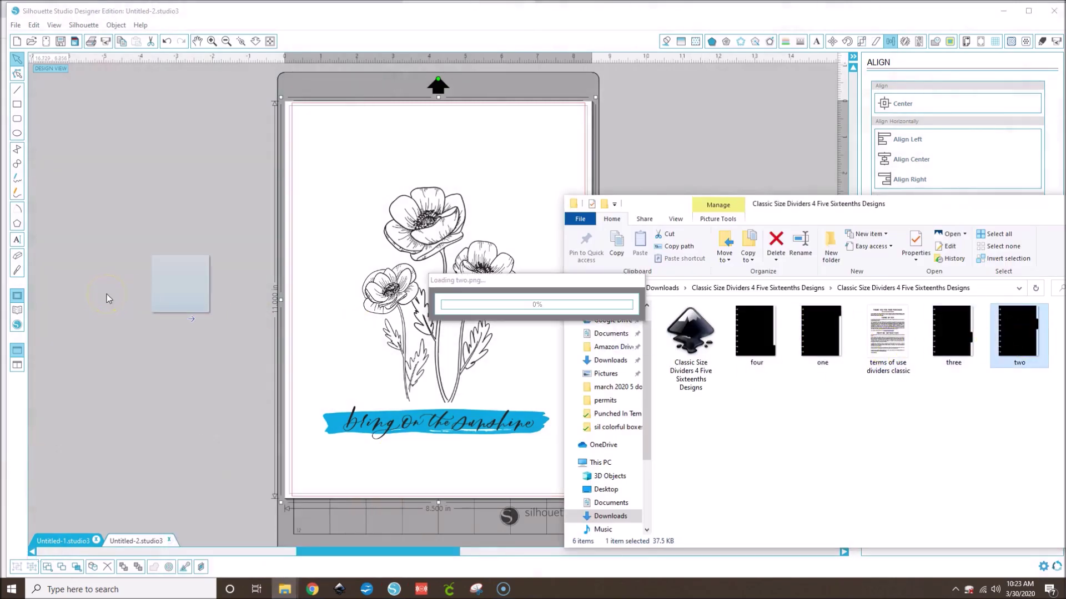
left_click(373, 527)
left_click_drag(405, 553, 322, 552)
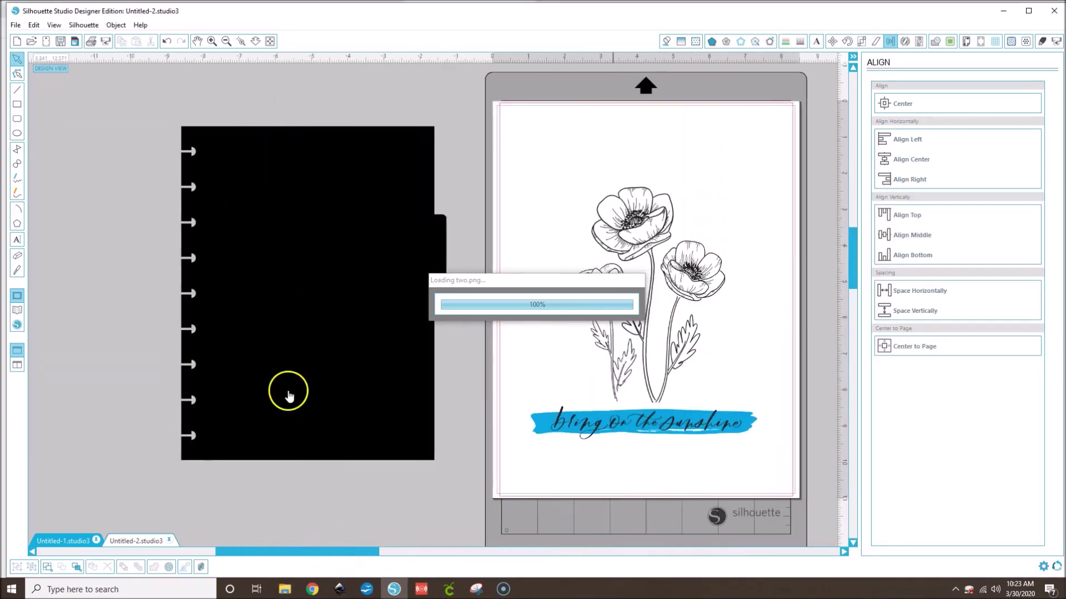
Trace the outer edge of the black divider template and delete the original image, keeping only the outline.
left_click(287, 394)
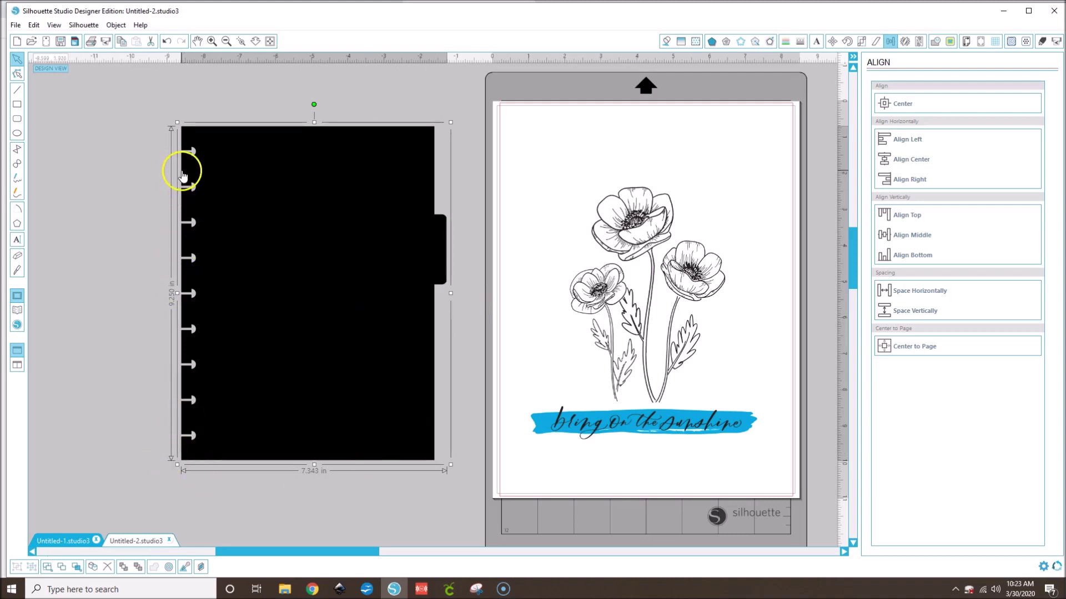
left_click(950, 41)
left_click(914, 103)
left_click_drag(170, 118, 460, 494)
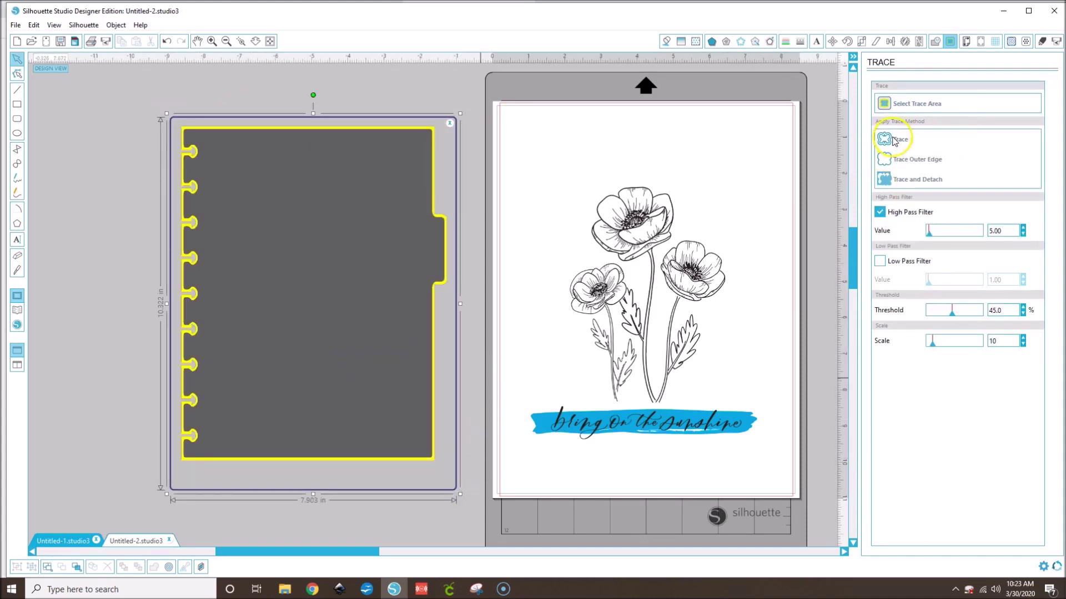
left_click(899, 159)
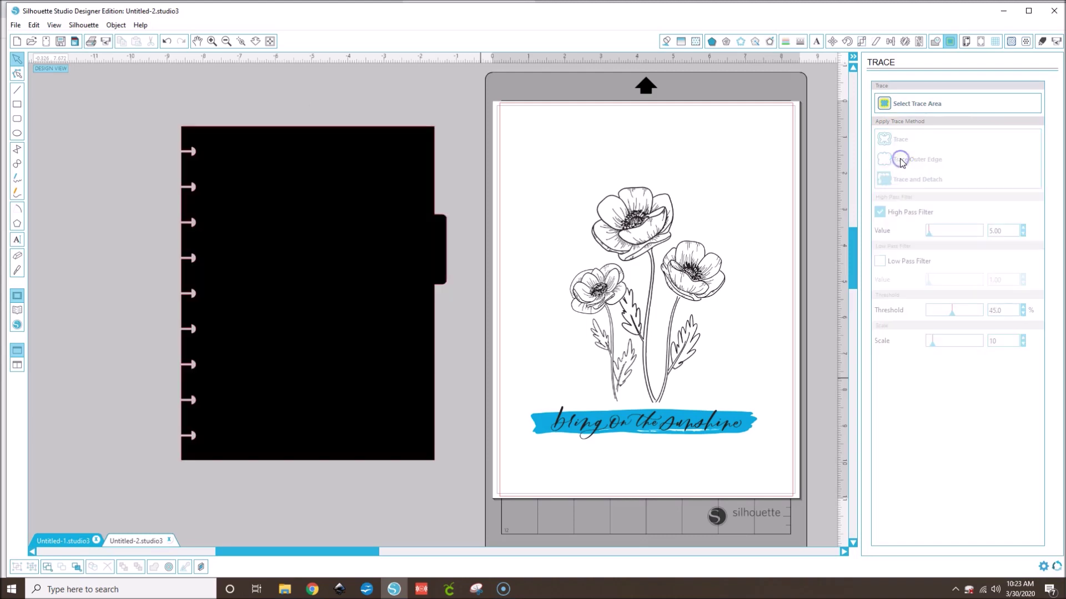
left_click(332, 267)
key("Delete")
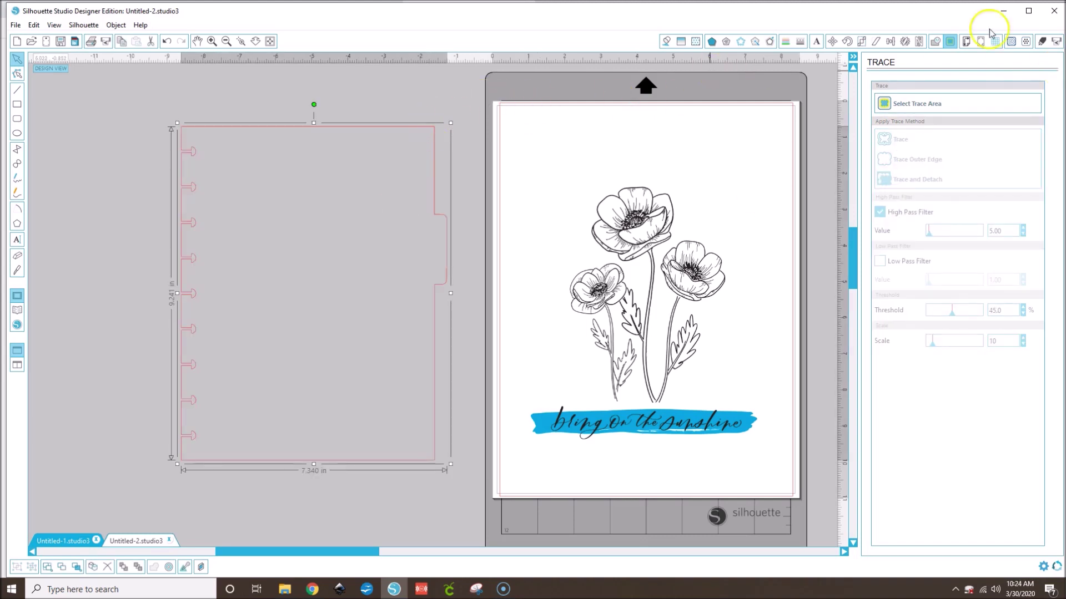
Center the traced divider outline to the page over the poppy coloring sheet.
left_click(891, 43)
left_click(914, 352)
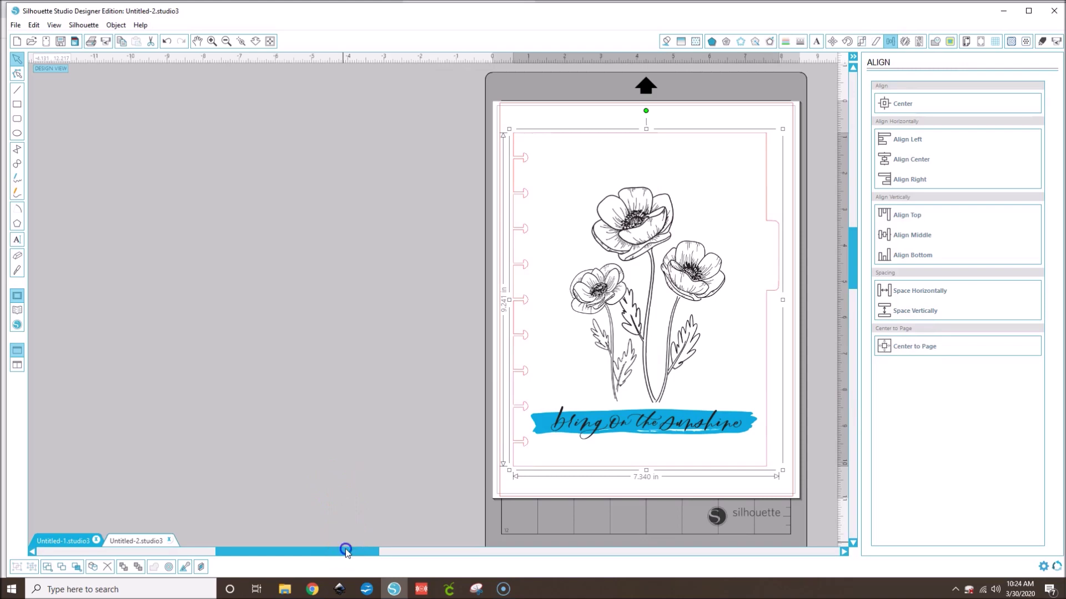
left_click_drag(346, 551, 400, 552)
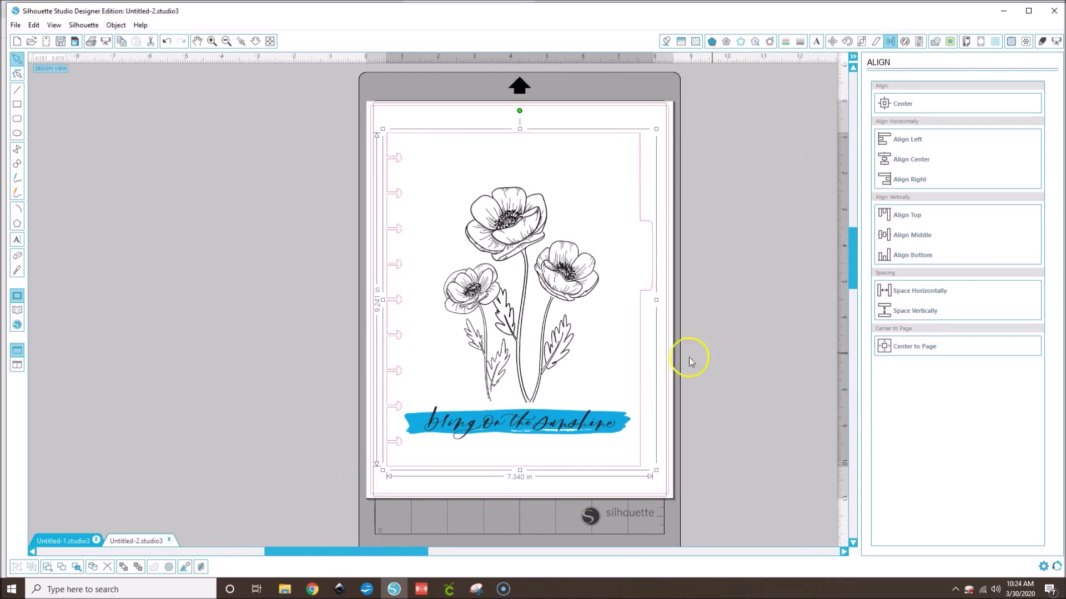
Nudge the divider outline down and slightly left so it frames the poppies and the blue caption.
key("Down")
key("Down")
key("Down")
key("Down")
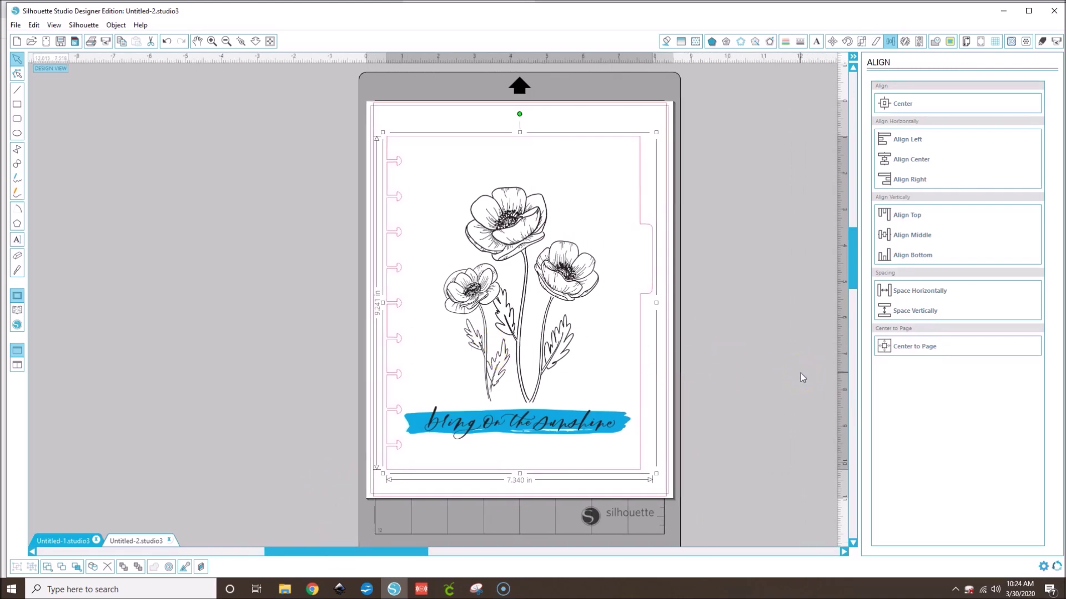
key("Down")
key("Down")
key("Down")
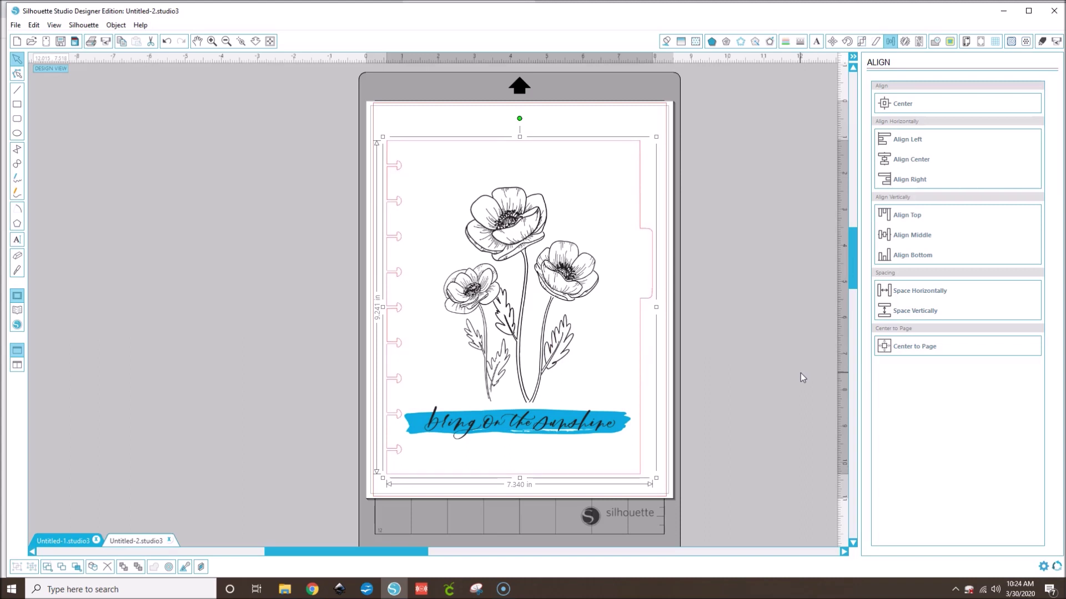
key("Left")
key("Left")
key("Left")
key("Left")
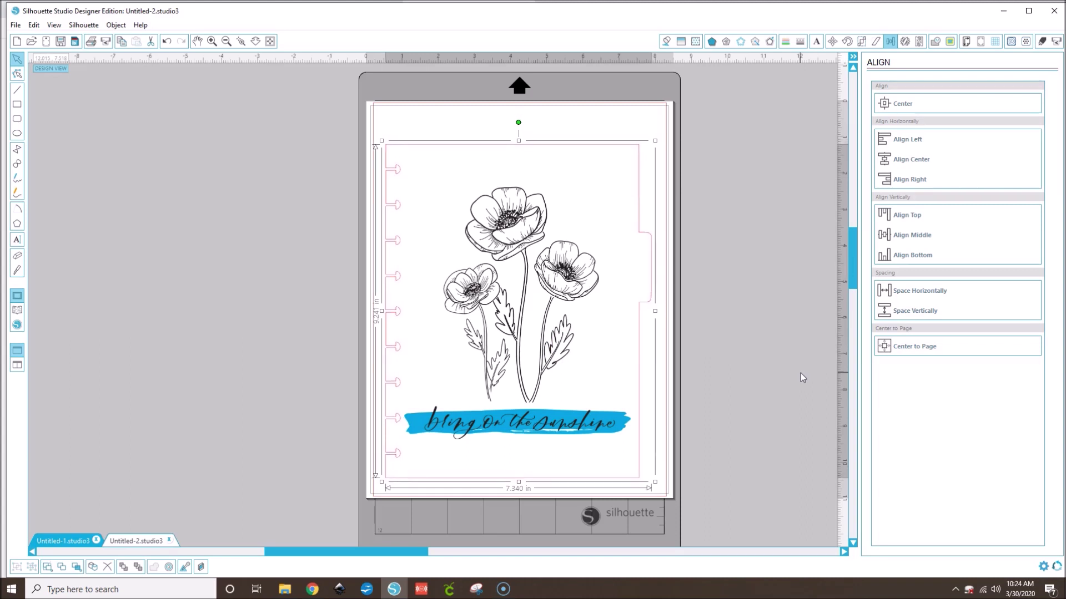
key("Down")
key("Down")
key("Down")
key("Down")
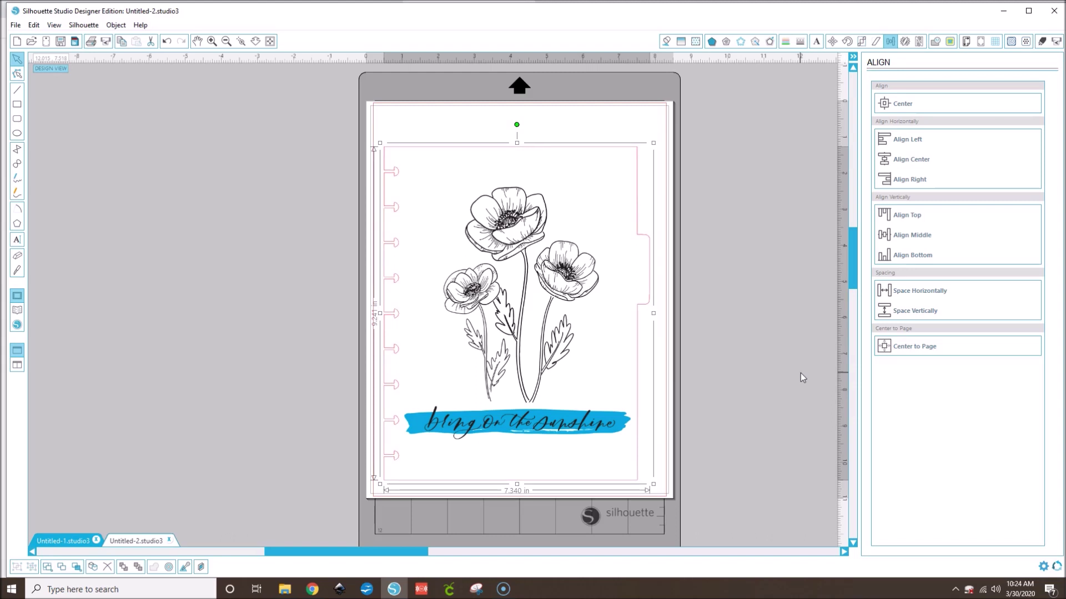
left_click(313, 150)
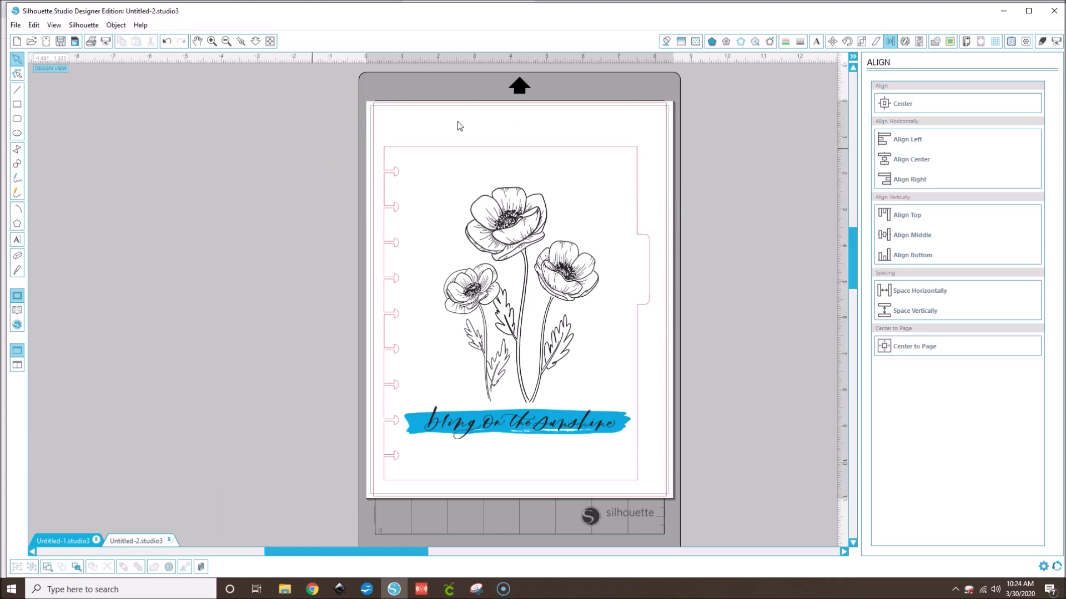
Turn on Type 1 registration marks for the page.
left_click(980, 41)
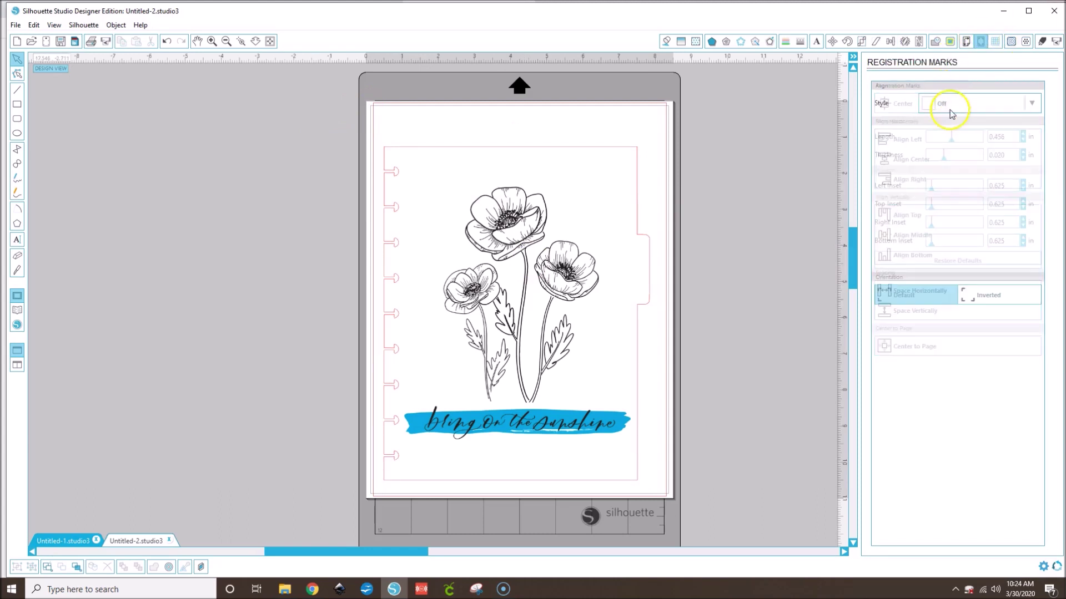
left_click(951, 108)
left_click(958, 136)
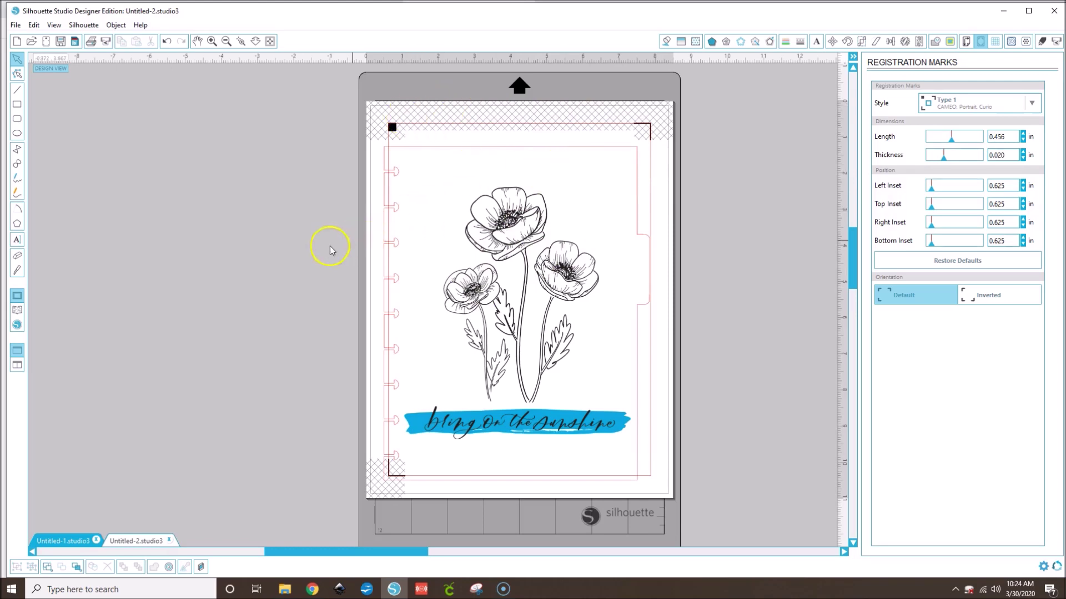
Crop the poppy coloring sheet to the divider outline and set the cropped shape's line color to red.
left_click_drag(289, 247, 431, 259)
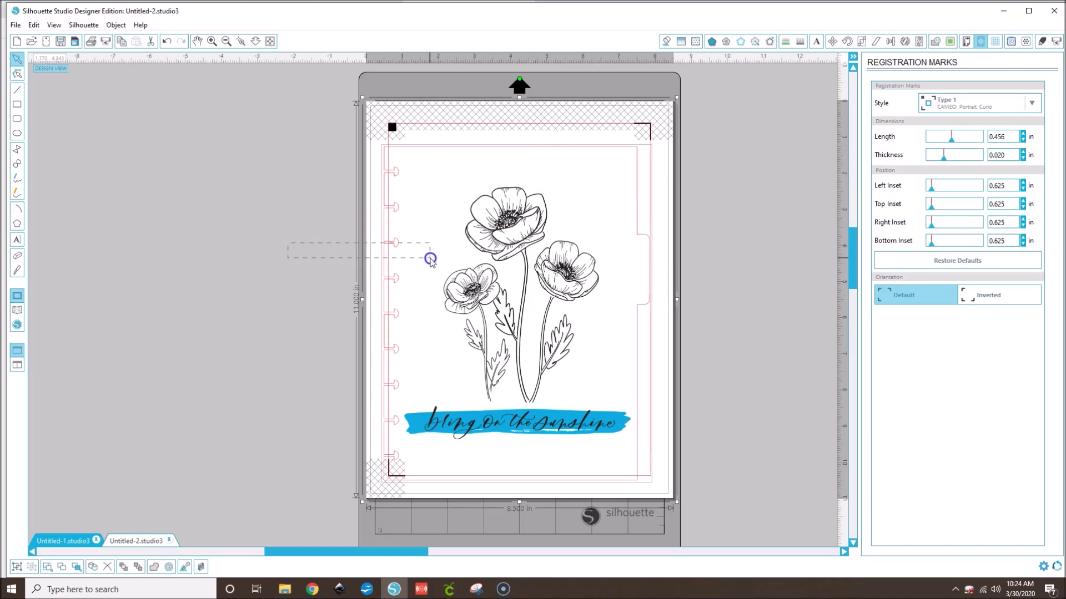
left_click(388, 222)
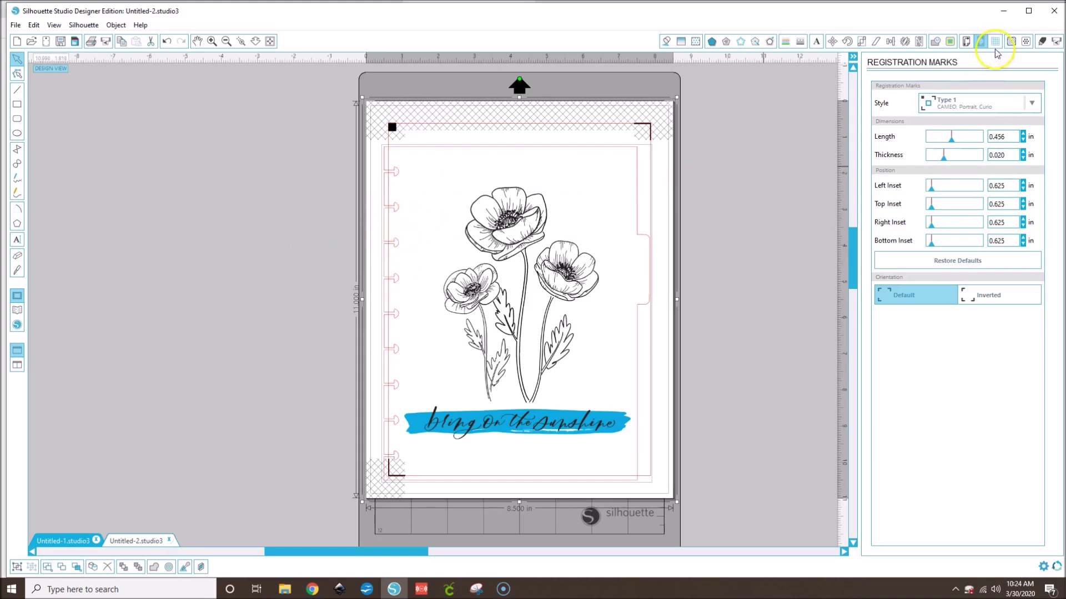
left_click(935, 41)
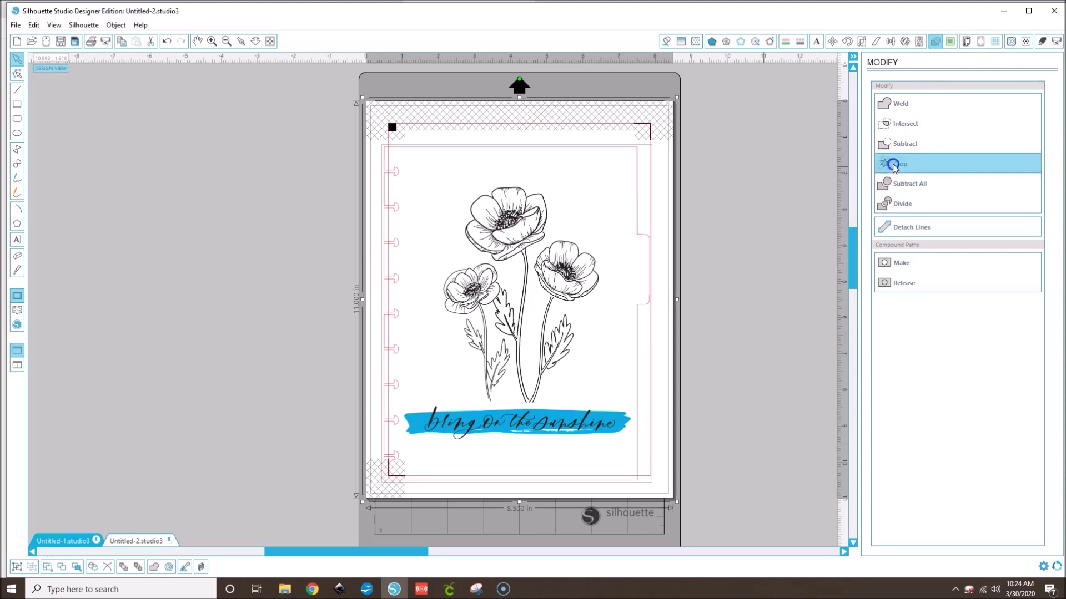
left_click(894, 166)
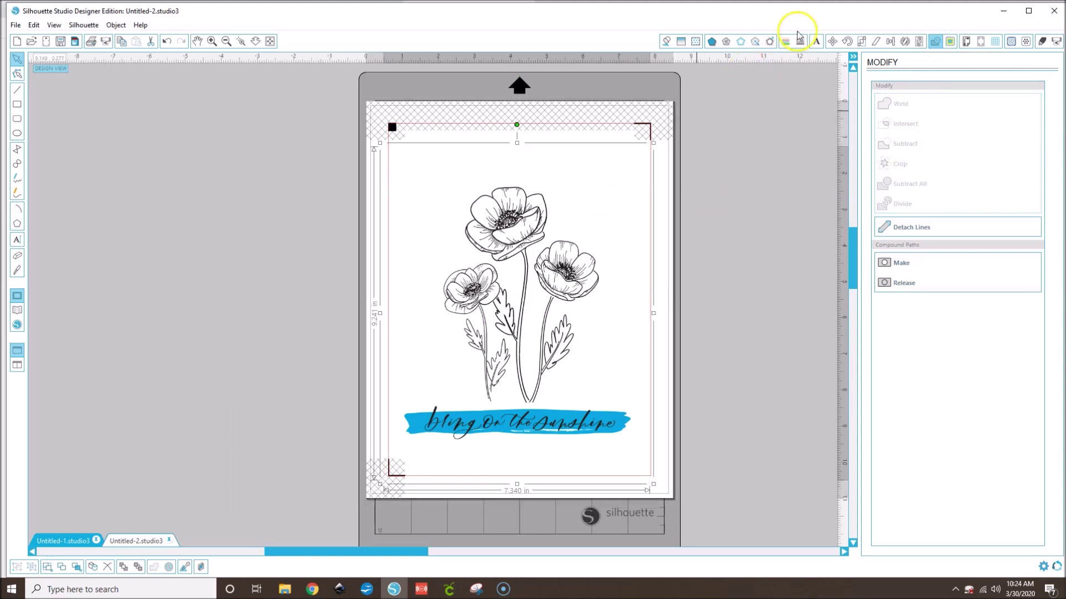
left_click(784, 43)
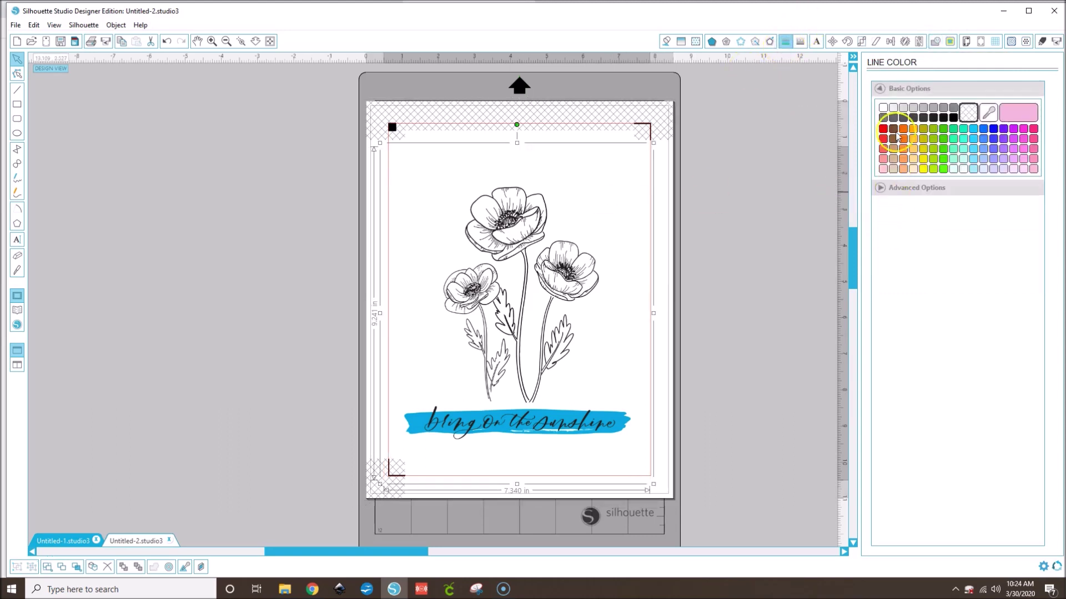
left_click(888, 134)
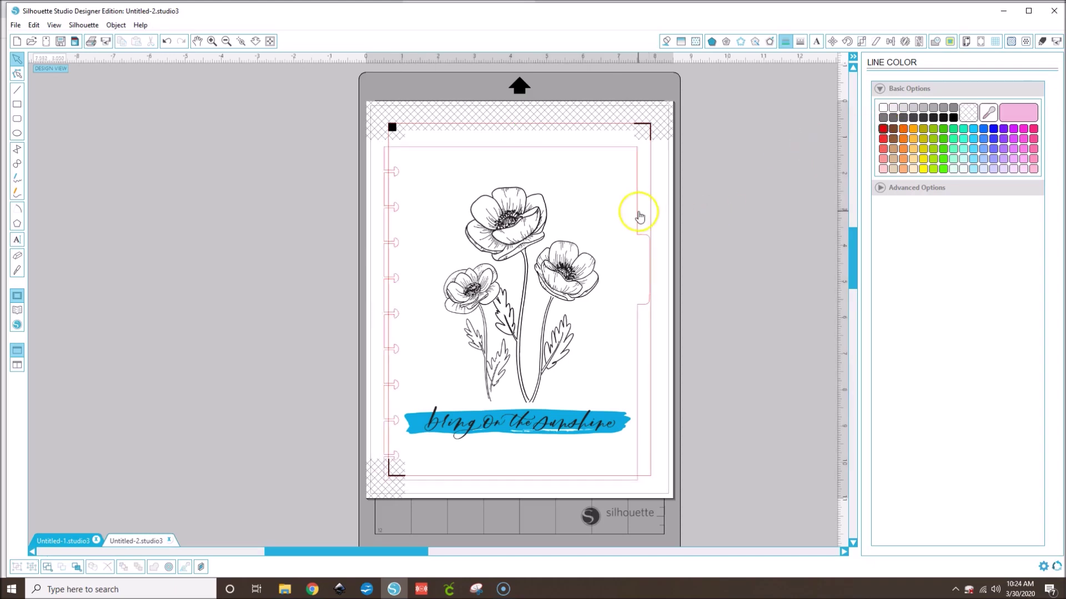
Center the cropped divider to the page and reduce all four registration mark insets to 0.394 in.
left_click(892, 44)
left_click(920, 348)
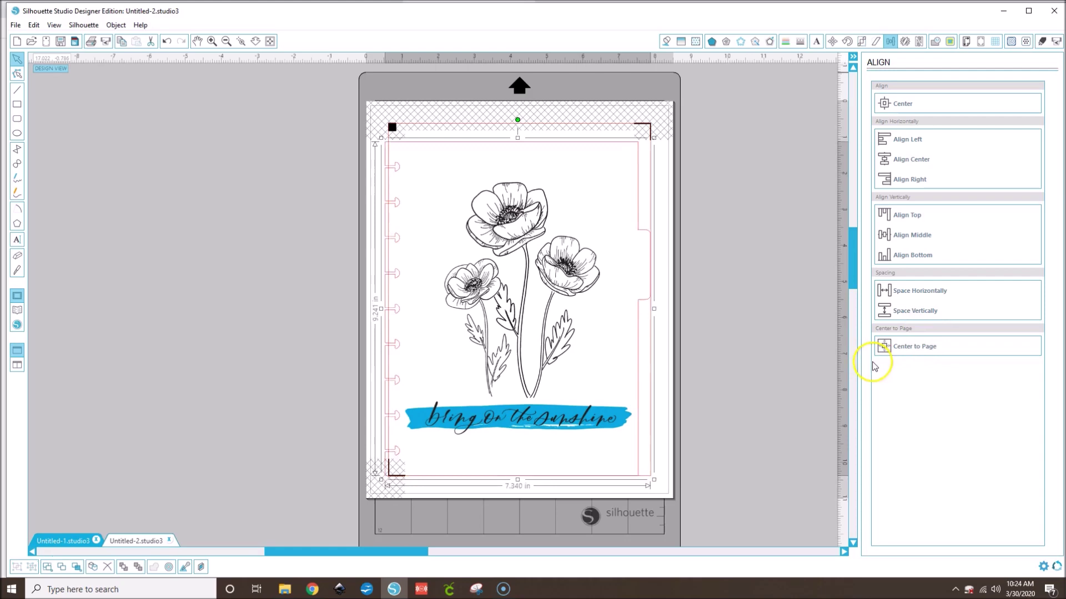
left_click(981, 43)
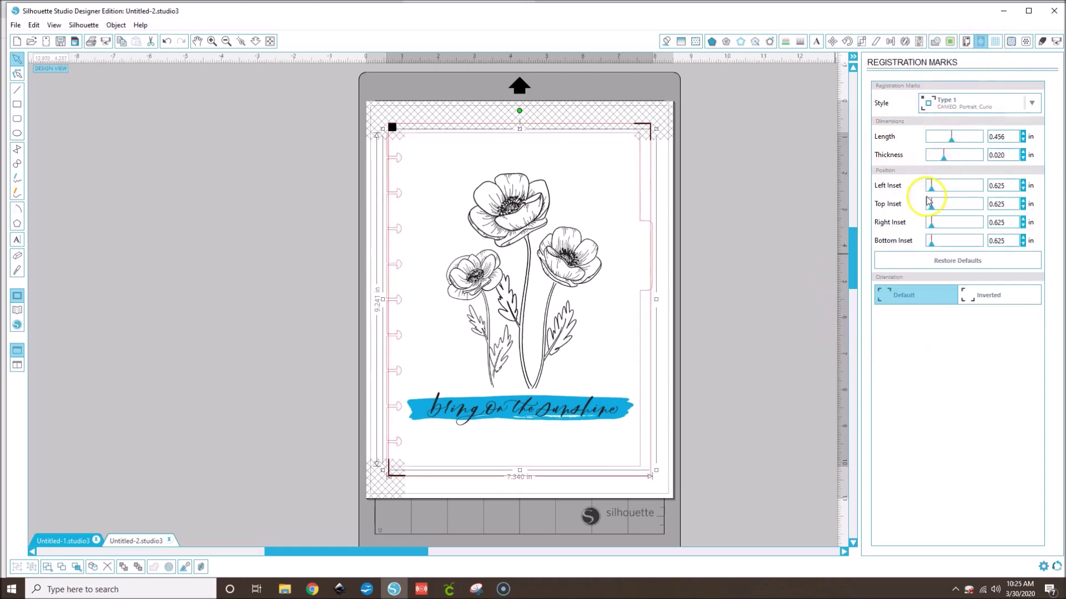
left_click_drag(932, 189, 916, 242)
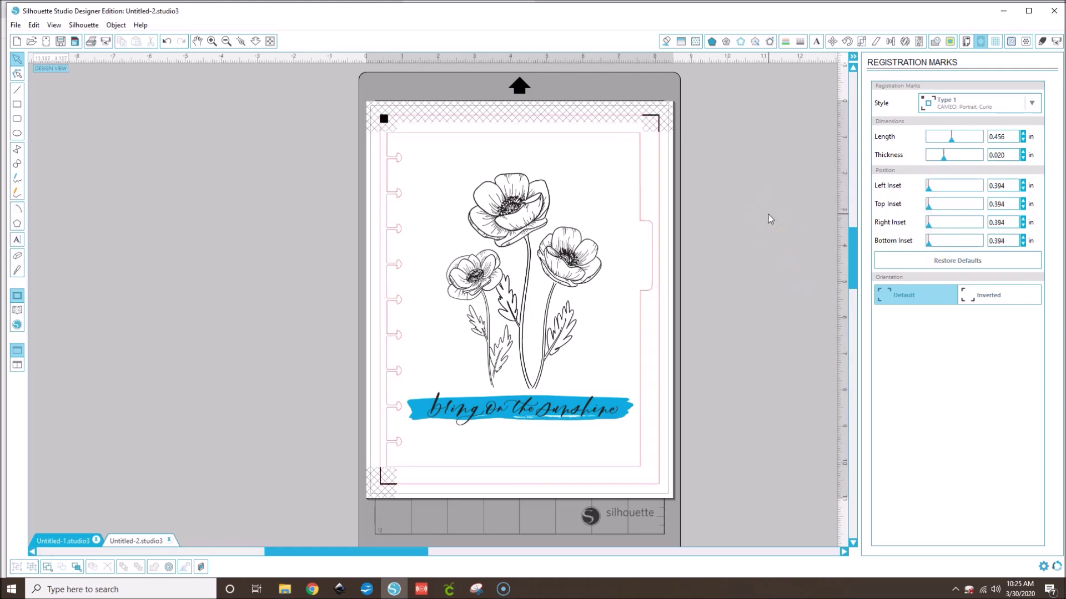
Create another blank design and bring up the Printable_SpringColoringSheets folder for the third divider.
left_click(17, 43)
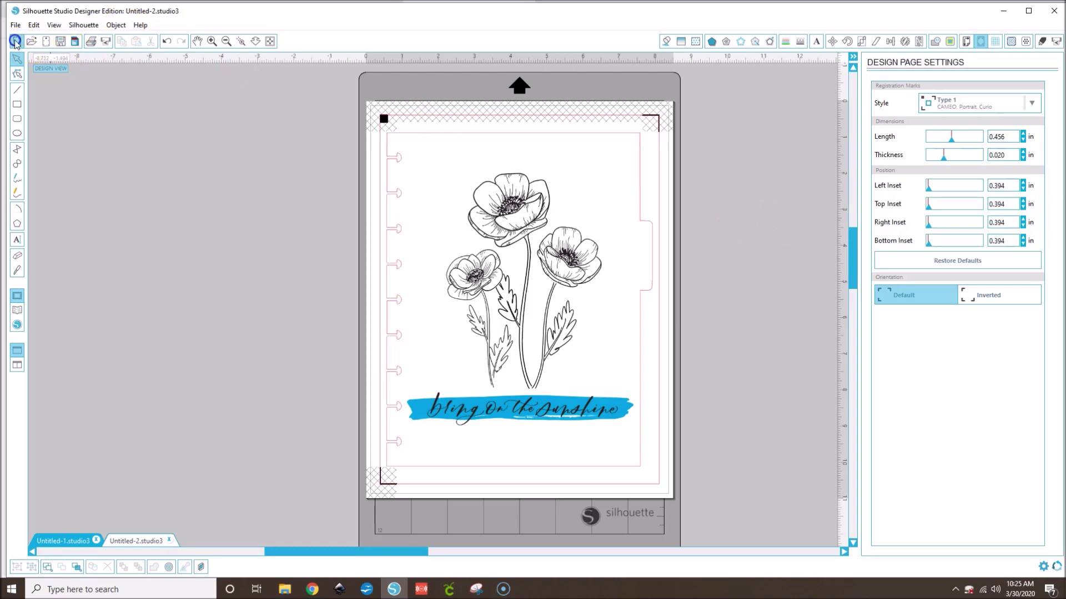
mouse_move(289, 591)
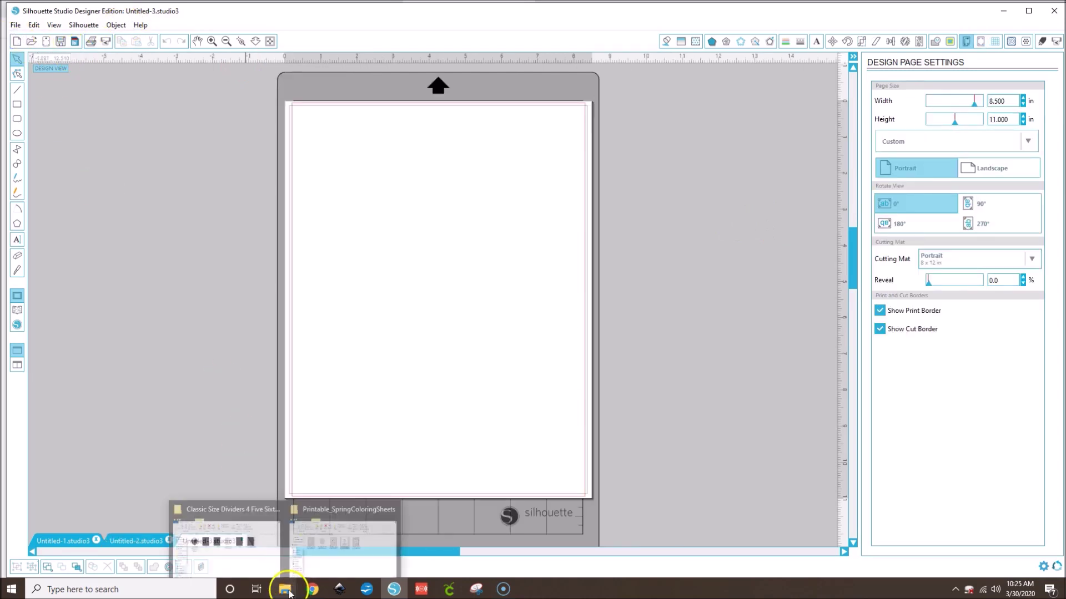
left_click(308, 527)
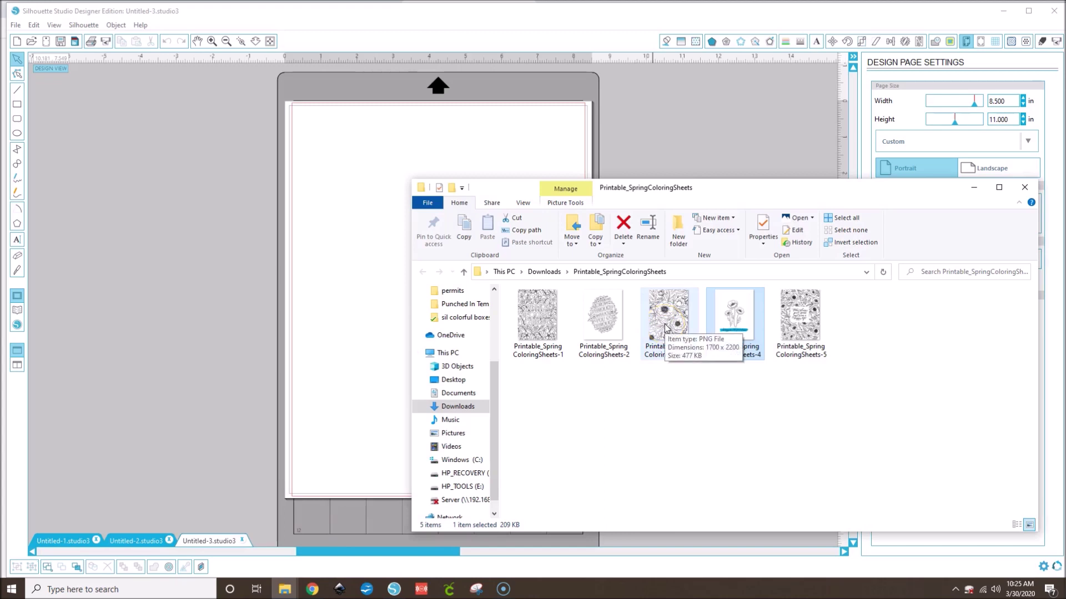
Add Printable_SpringColoringSheets-3 to the blank design, scale it to 8.5 in wide with its proportions locked, and center it to the page.
left_click_drag(673, 315, 363, 292)
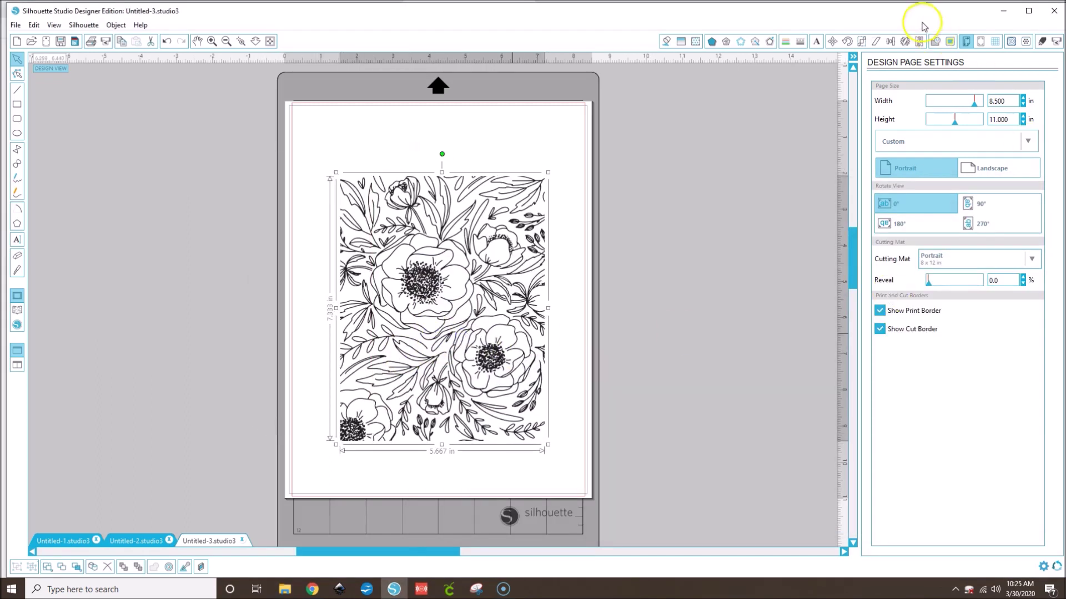
left_click(861, 43)
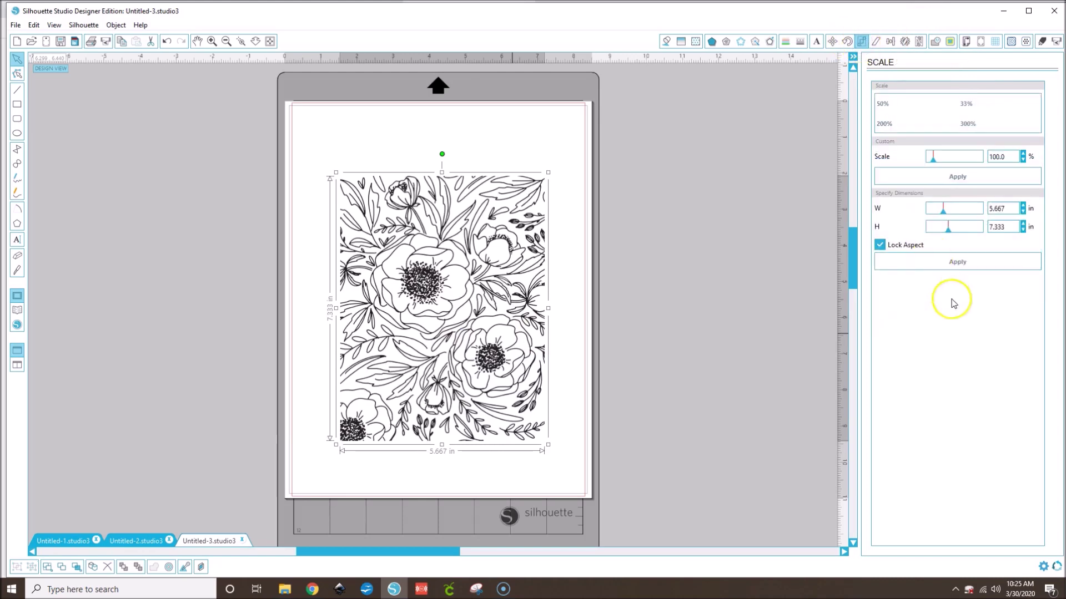
double_click(1007, 210)
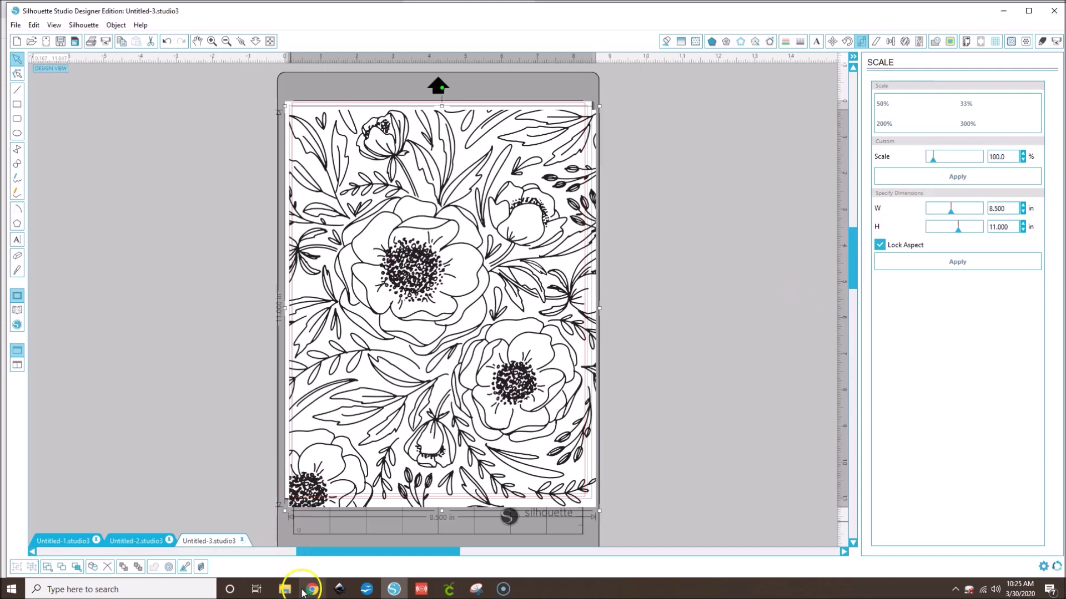
left_click(890, 42)
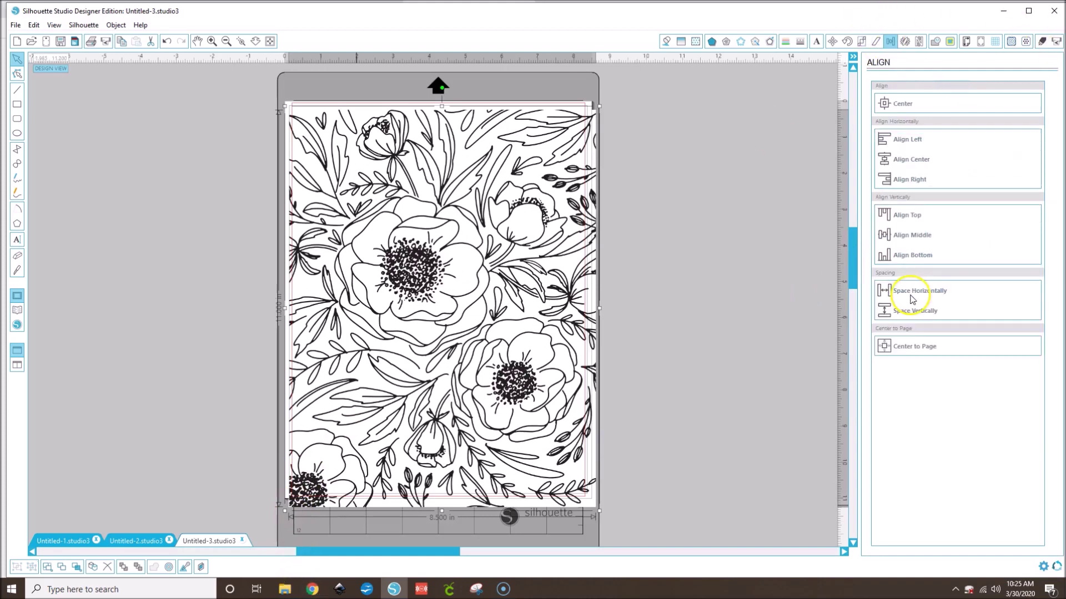
left_click(903, 347)
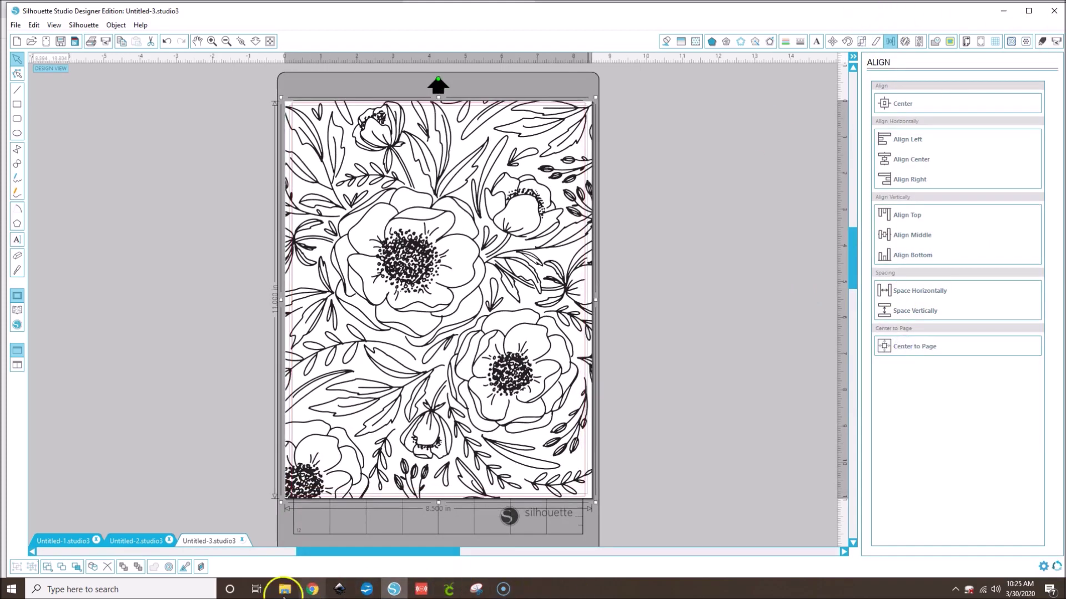
Import the divider template "three" from the Classic Size Dividers folder and place it clear of the page.
mouse_move(285, 589)
left_click(246, 549)
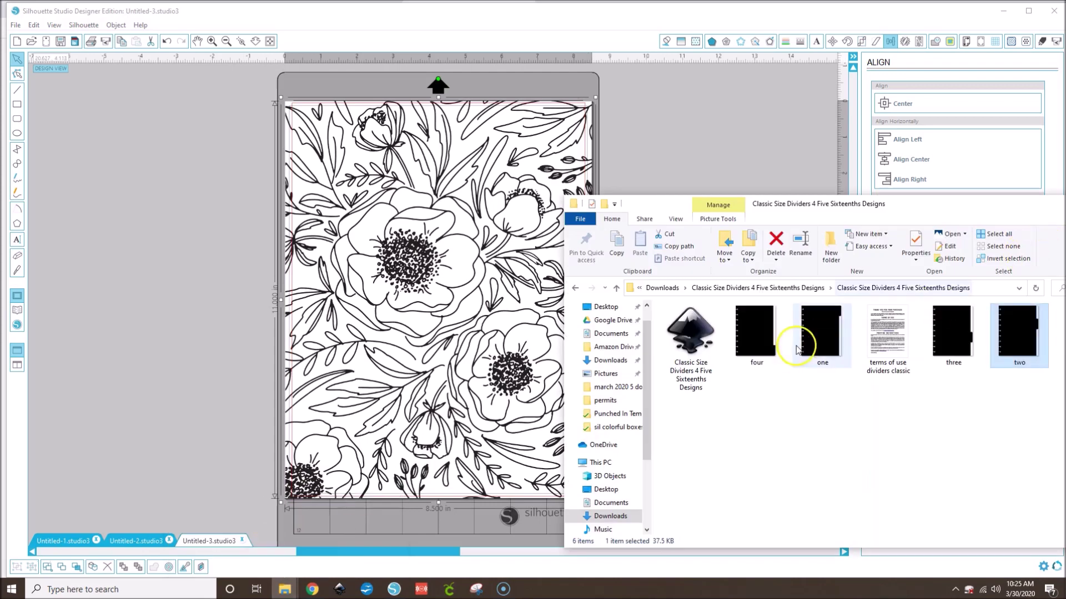
left_click_drag(962, 333, 174, 241)
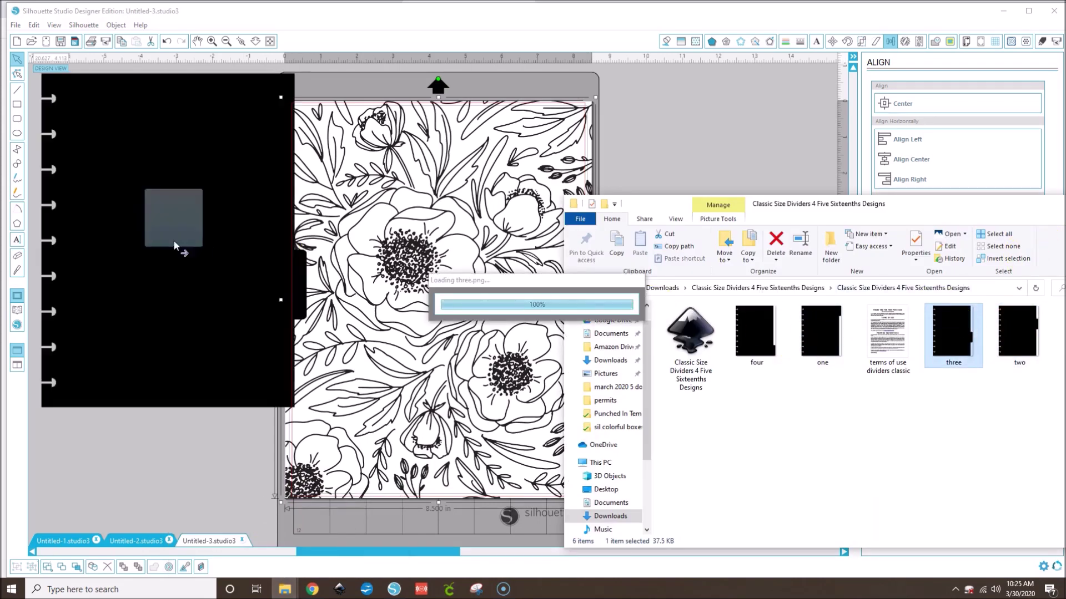
left_click_drag(355, 556, 286, 554)
left_click(299, 272)
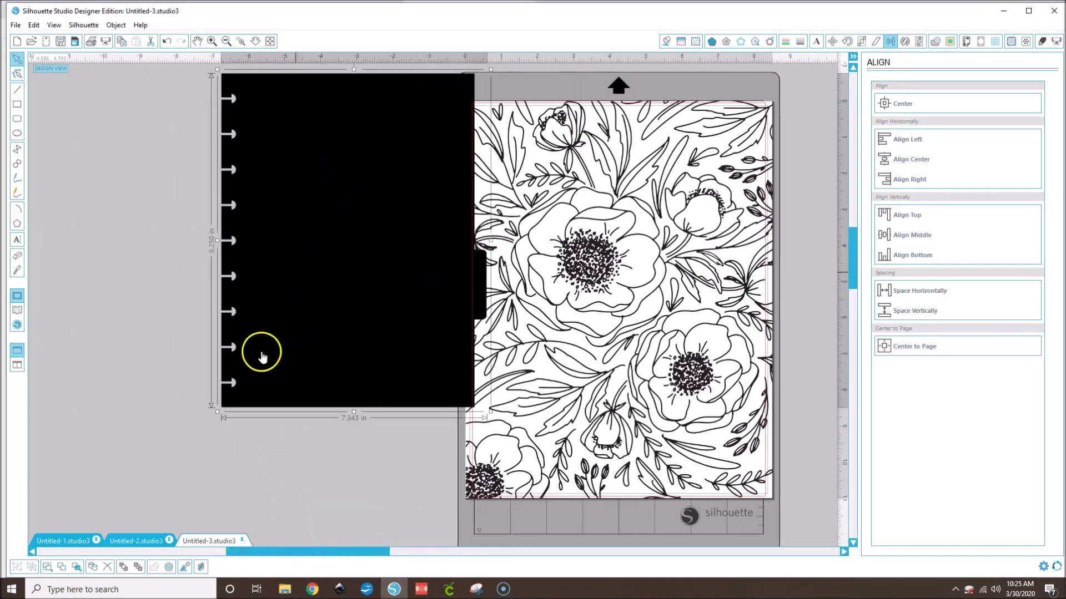
left_click_drag(307, 202, 261, 278)
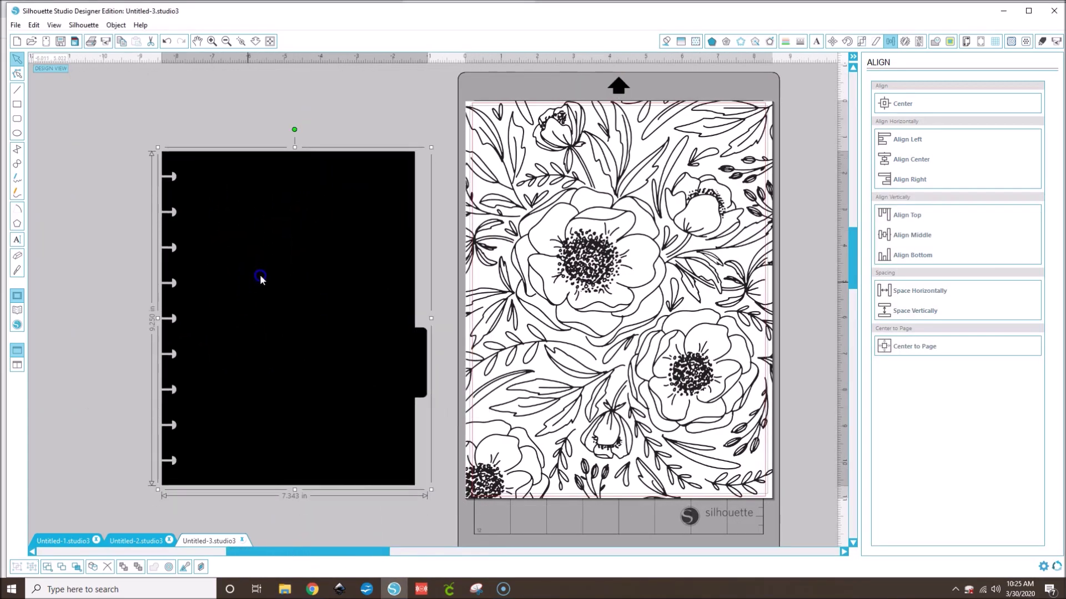
Trace the outer edge of the black divider template and delete the template image, keeping only the traced outline.
left_click(951, 40)
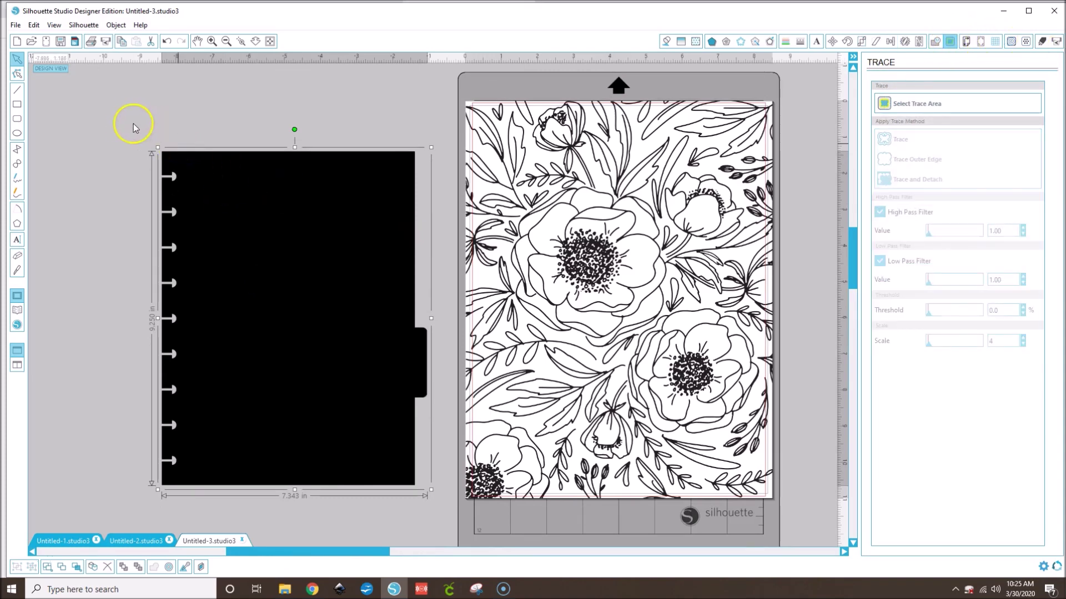
left_click(888, 104)
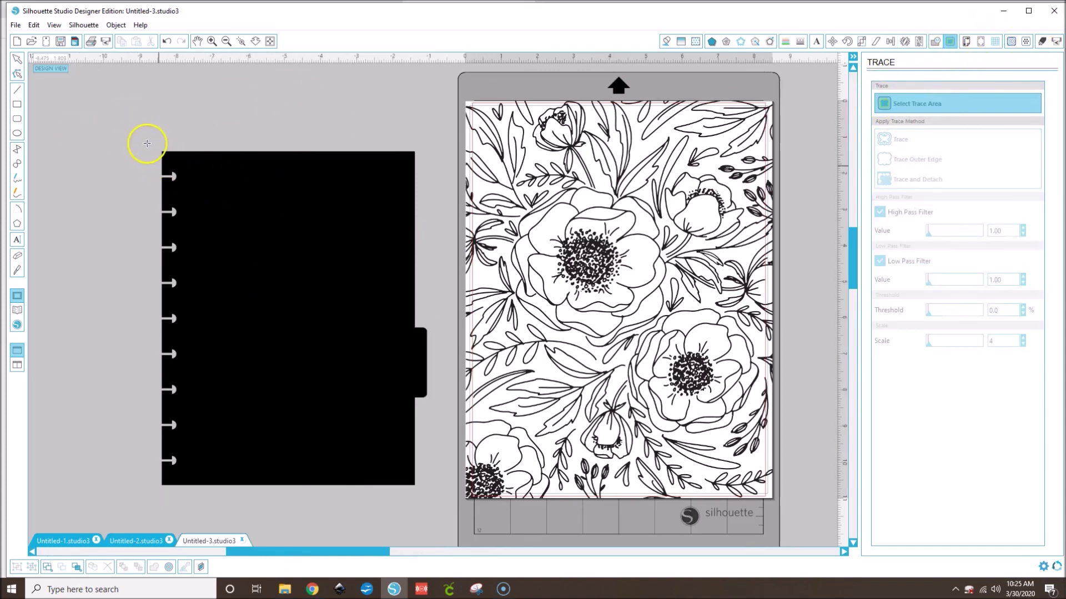
left_click_drag(151, 140, 430, 505)
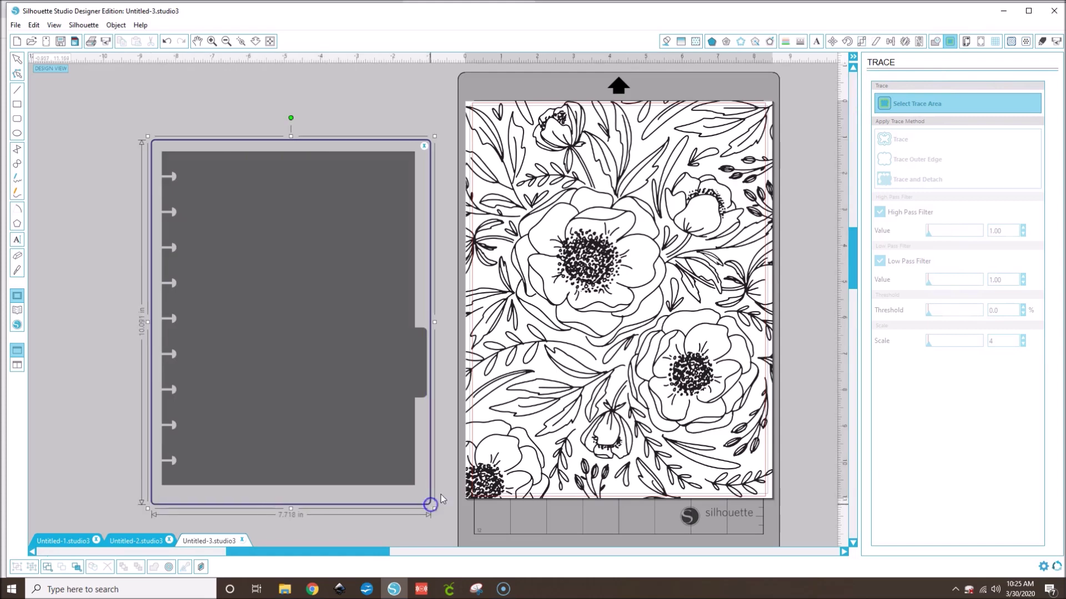
left_click(915, 160)
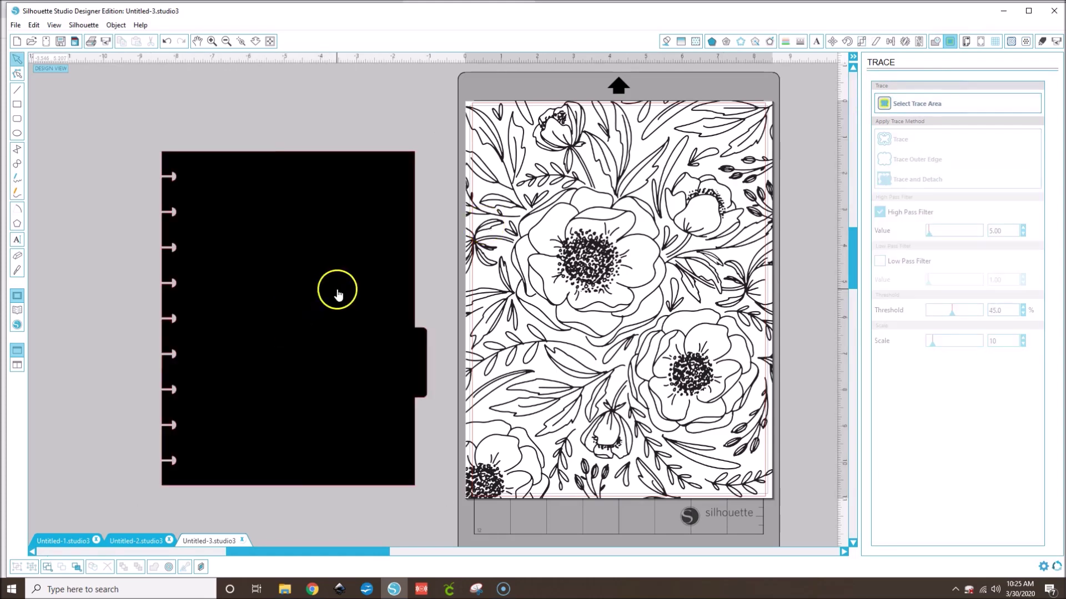
key("Delete")
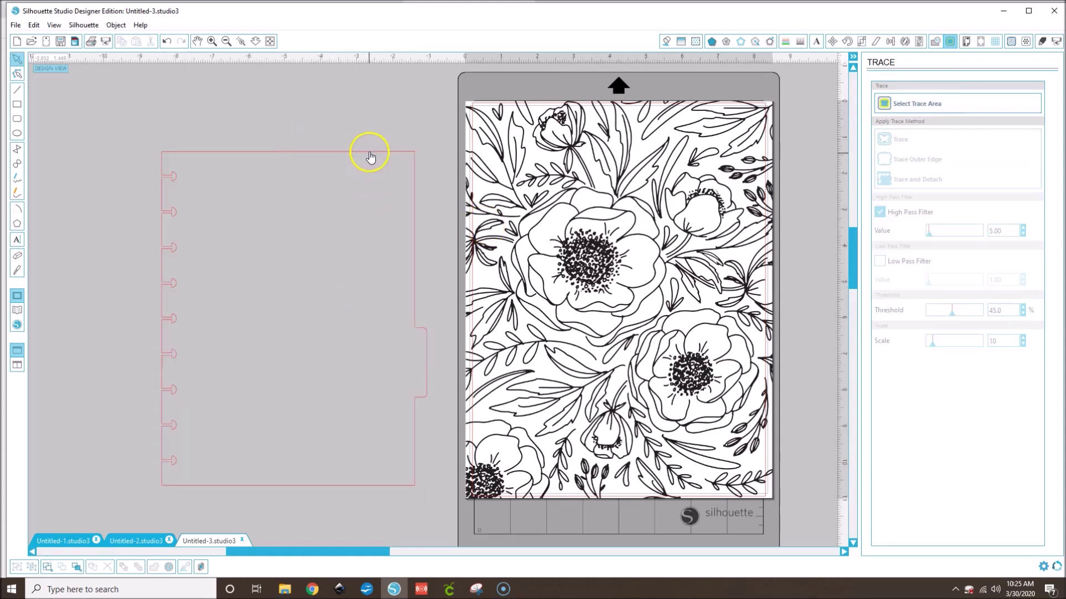
Center the traced divider outline to the page over the floral coloring sheet.
left_click(890, 41)
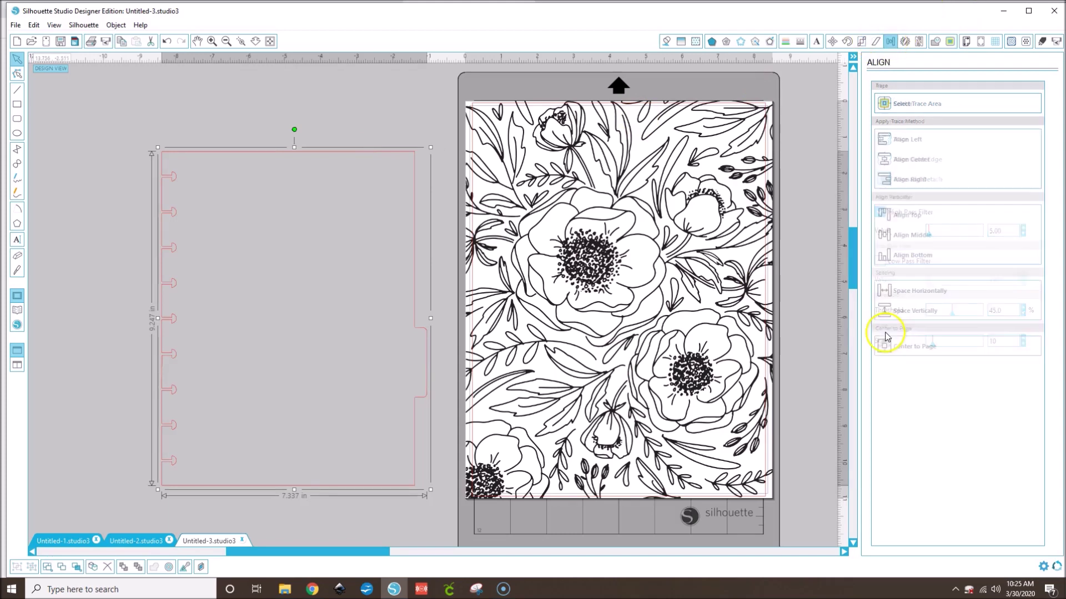
left_click(891, 352)
left_click(390, 553)
left_click_drag(390, 554, 421, 556)
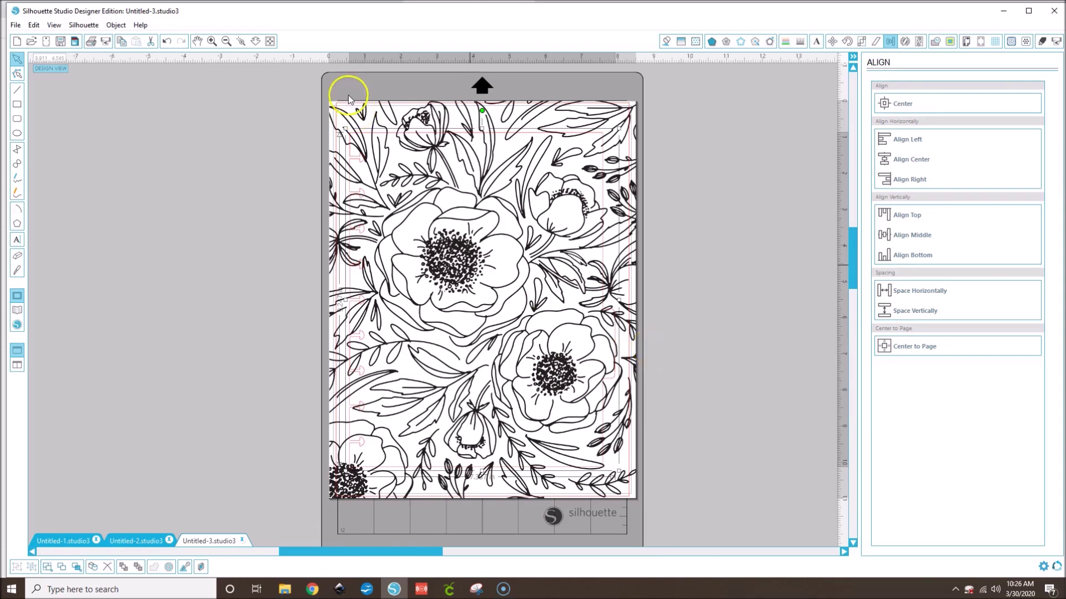
Crop the floral coloring sheet to the divider outline and set the cropped shape's line color to red.
left_click_drag(288, 219, 444, 243)
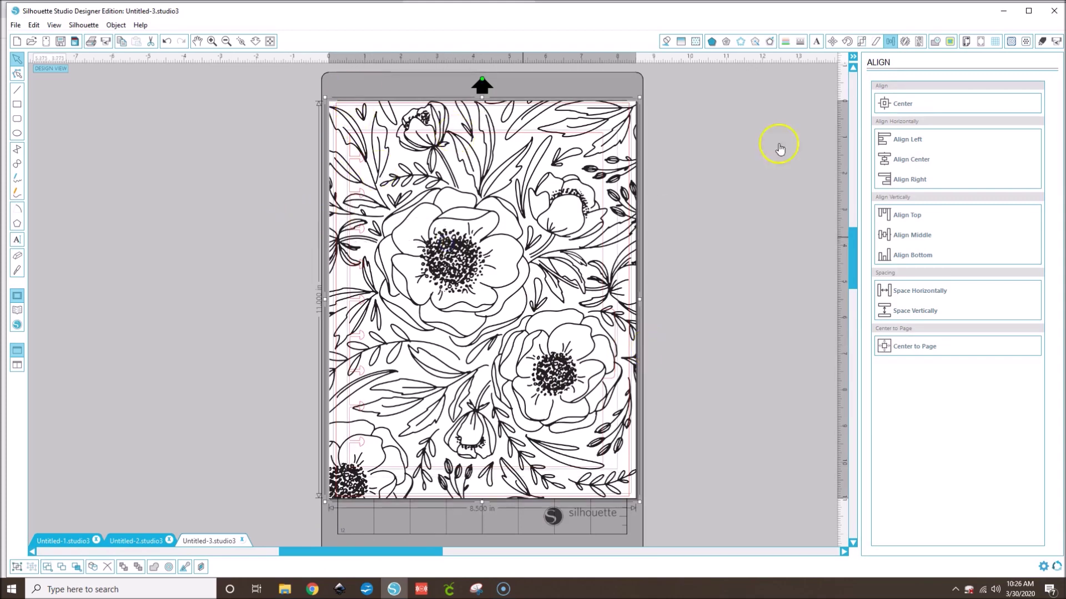
left_click(935, 41)
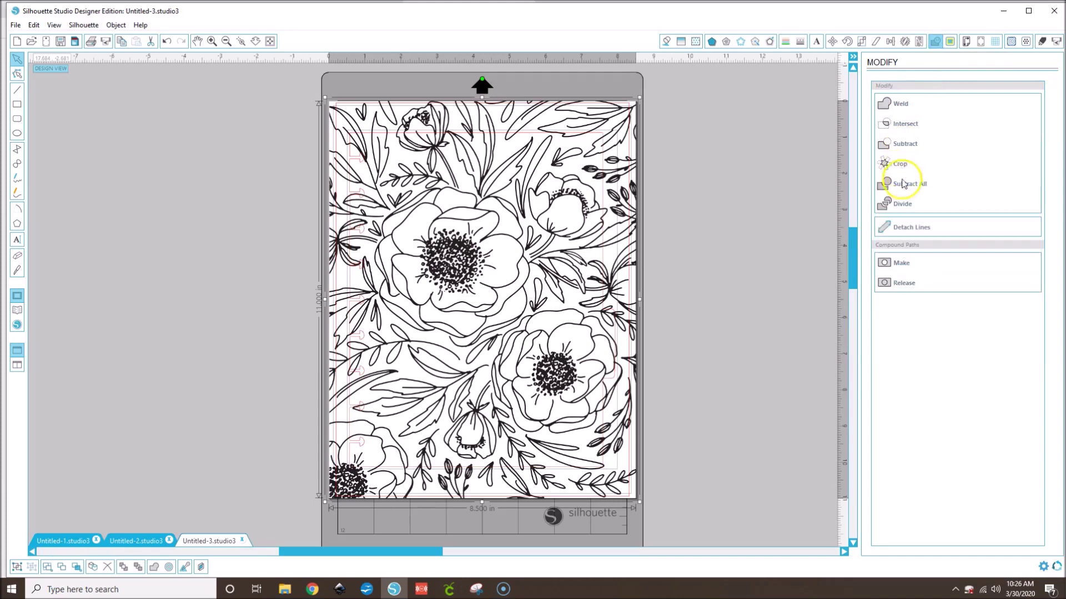
left_click(903, 164)
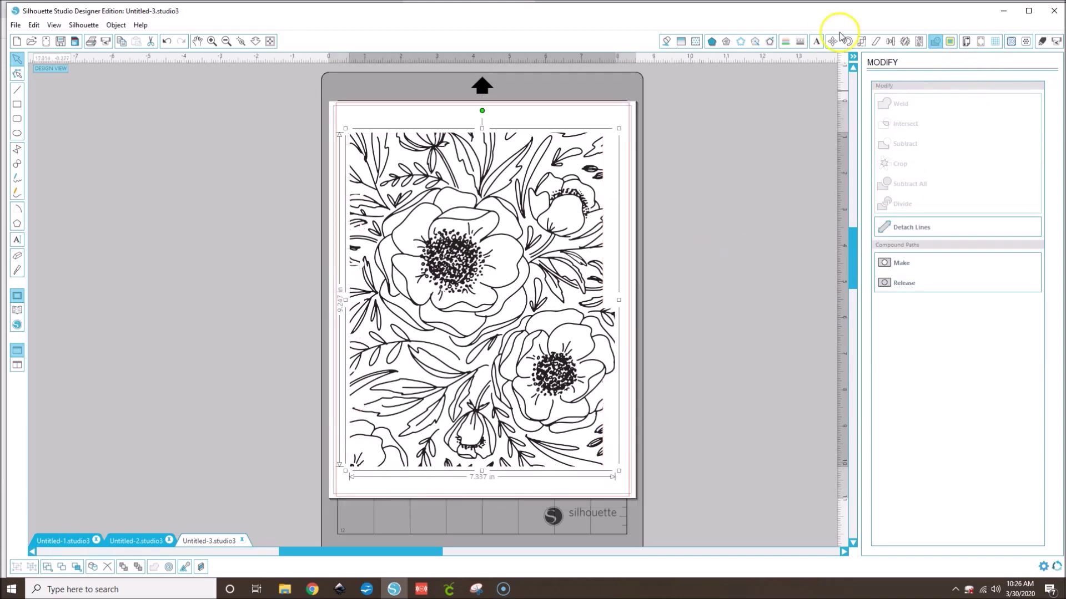
left_click(784, 41)
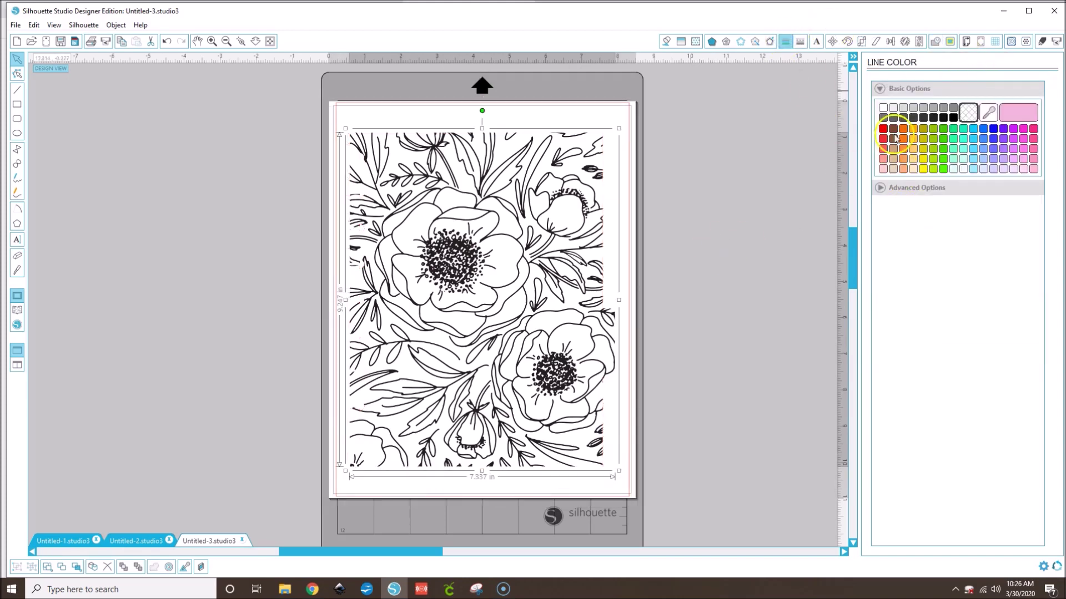
Turn on Type 1 registration marks and reduce the left, top, right and bottom insets to 0.394 in.
left_click(978, 42)
left_click(962, 104)
left_click(965, 143)
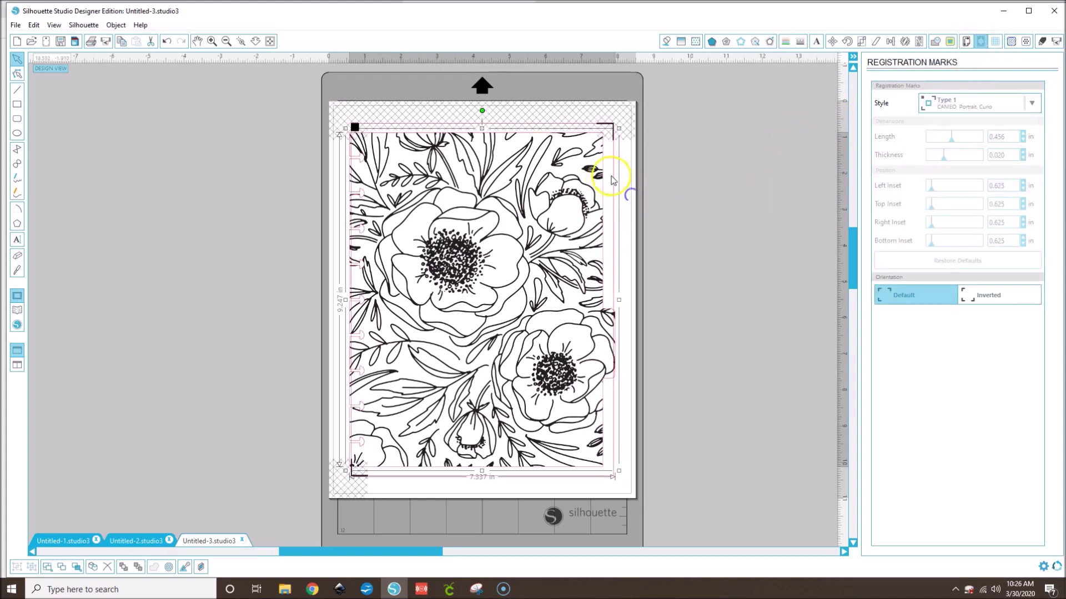
left_click_drag(930, 188, 925, 247)
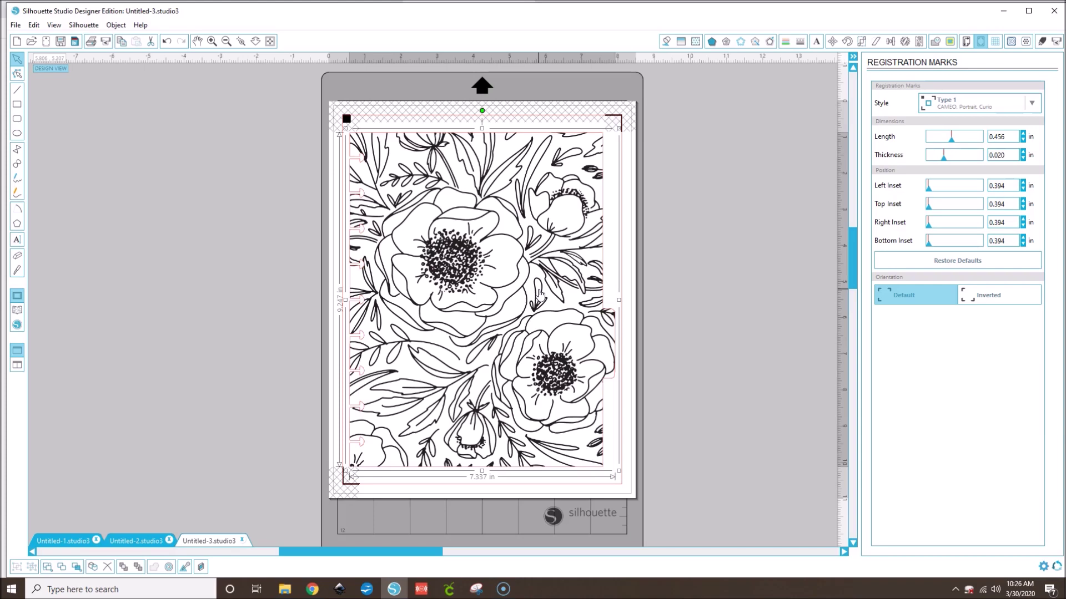
left_click(470, 327)
left_click(745, 207)
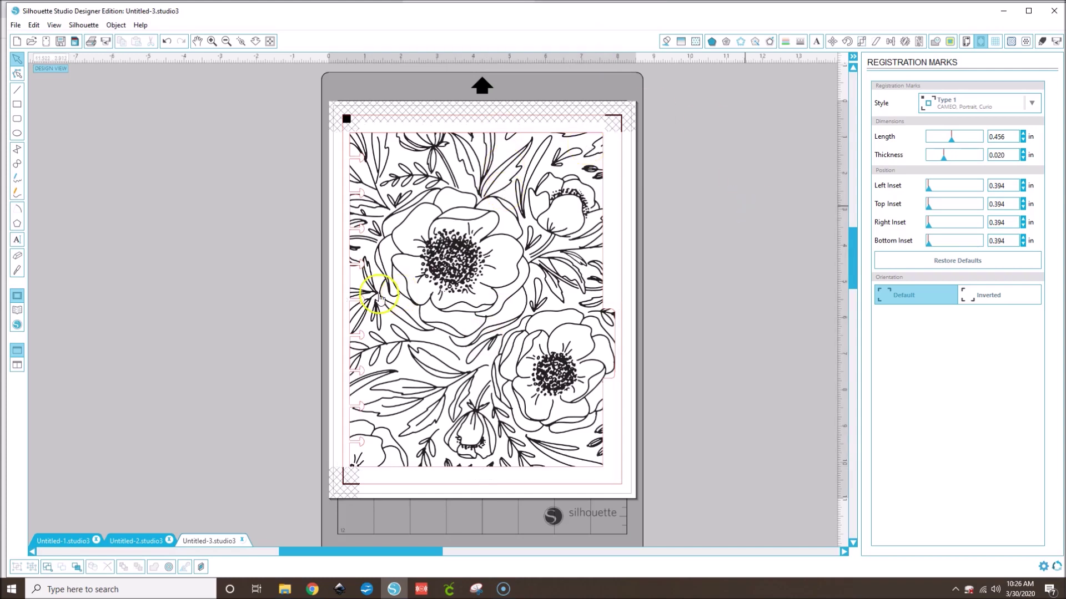
left_click(418, 294)
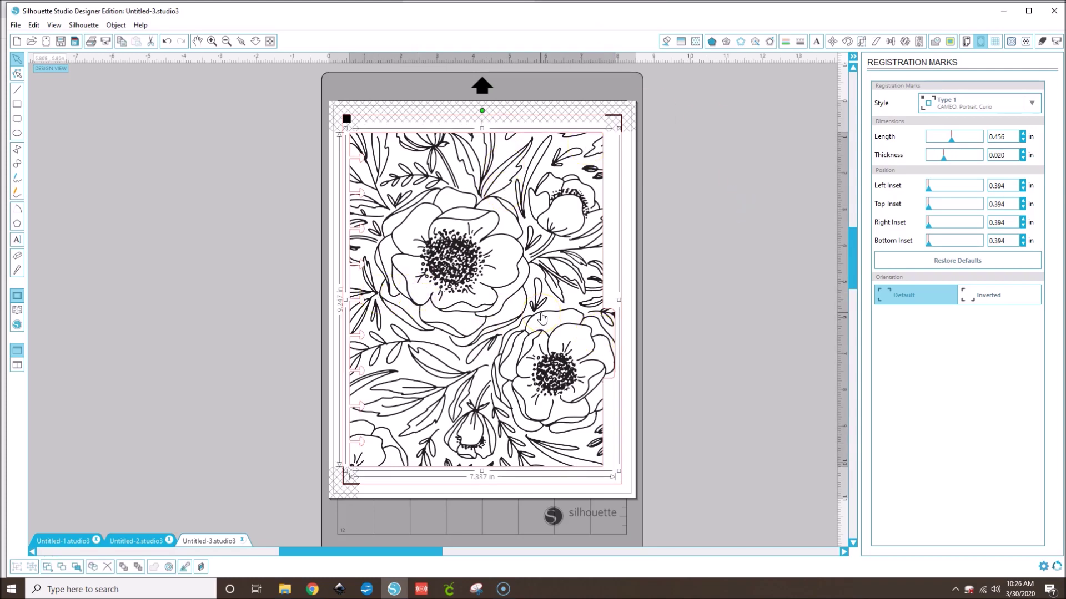
left_click(705, 328)
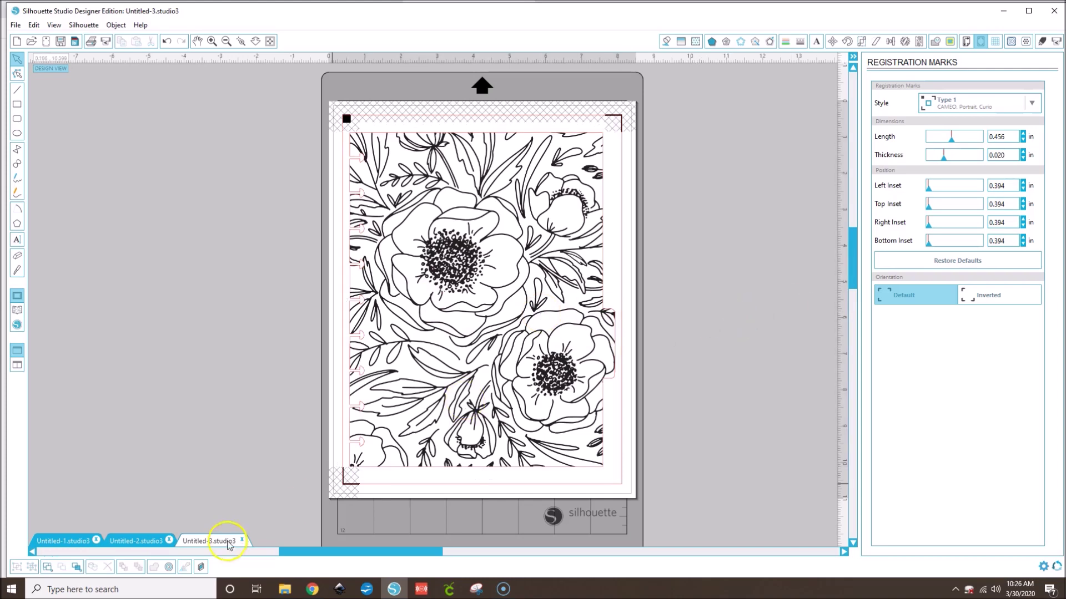
Create another blank design and add Printable_SpringColoringSheets-2 to it for the fourth divider.
left_click(18, 42)
left_click(284, 591)
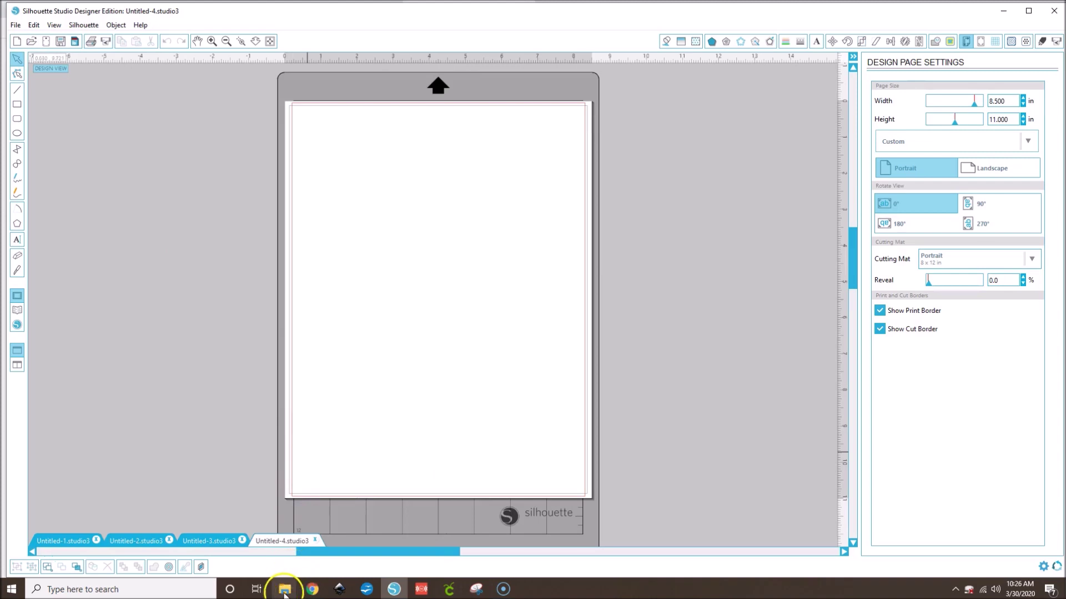
left_click_drag(603, 315, 333, 284)
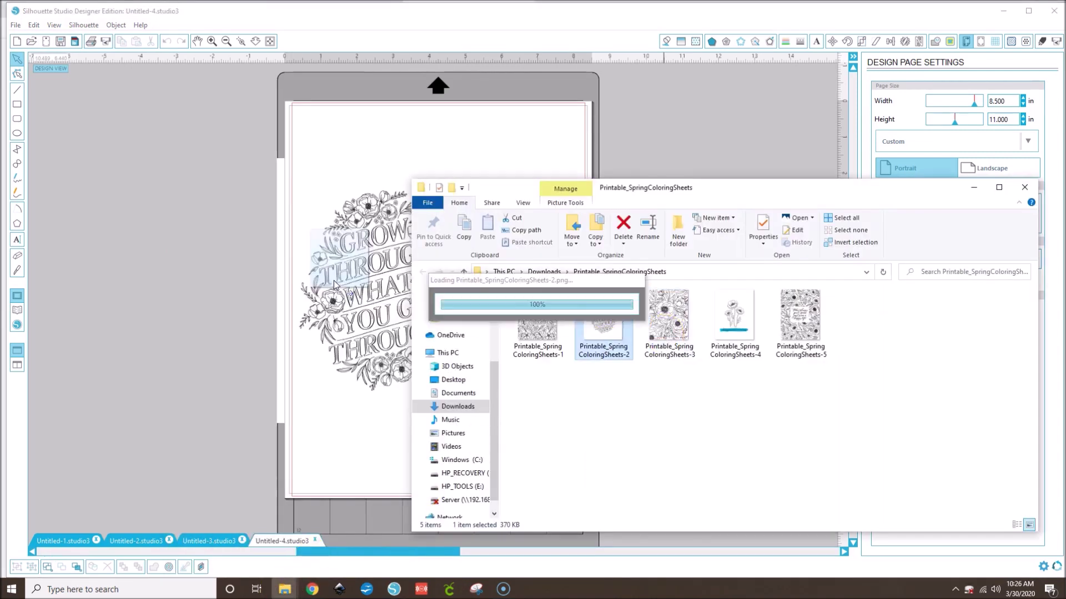
left_click(347, 336)
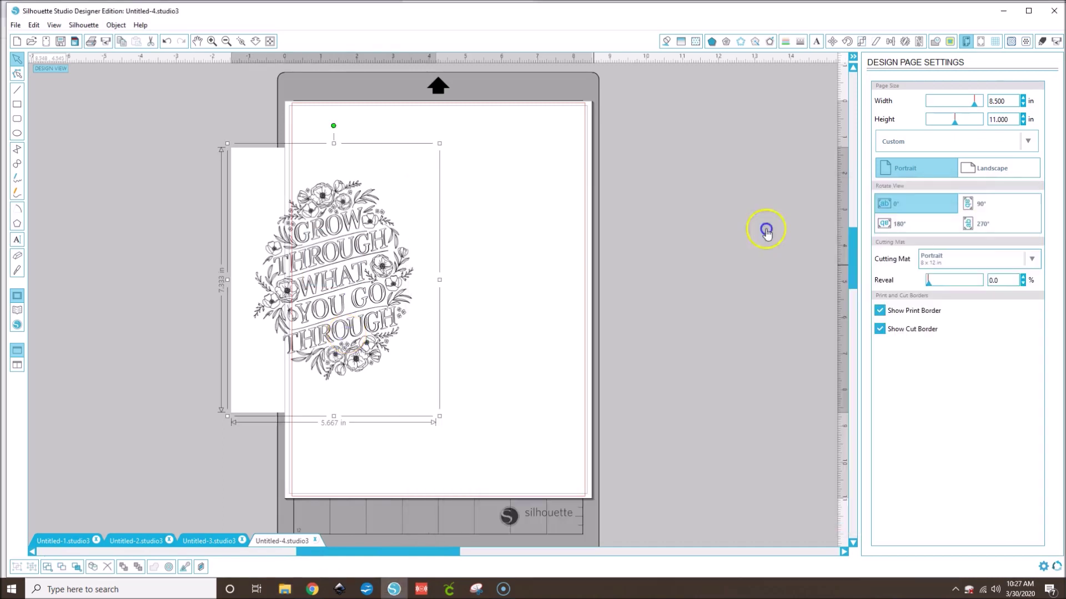
Scale the "Grow through what you go through" sheet to 8.5 in wide with locked proportions and center it to the page.
left_click(861, 41)
double_click(1004, 210)
type("8.5")
key("Return")
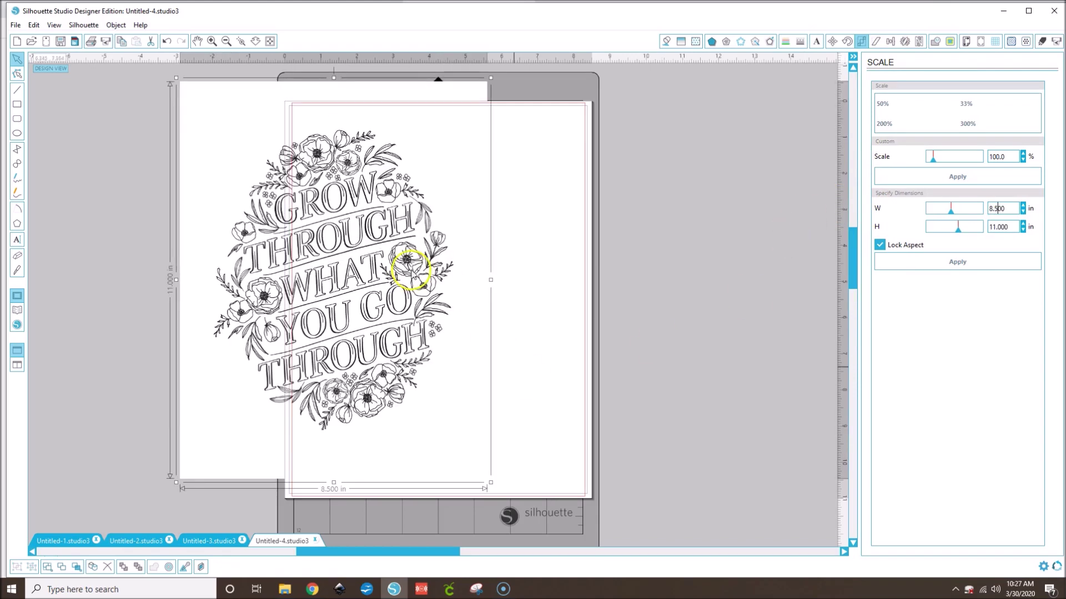
left_click(890, 42)
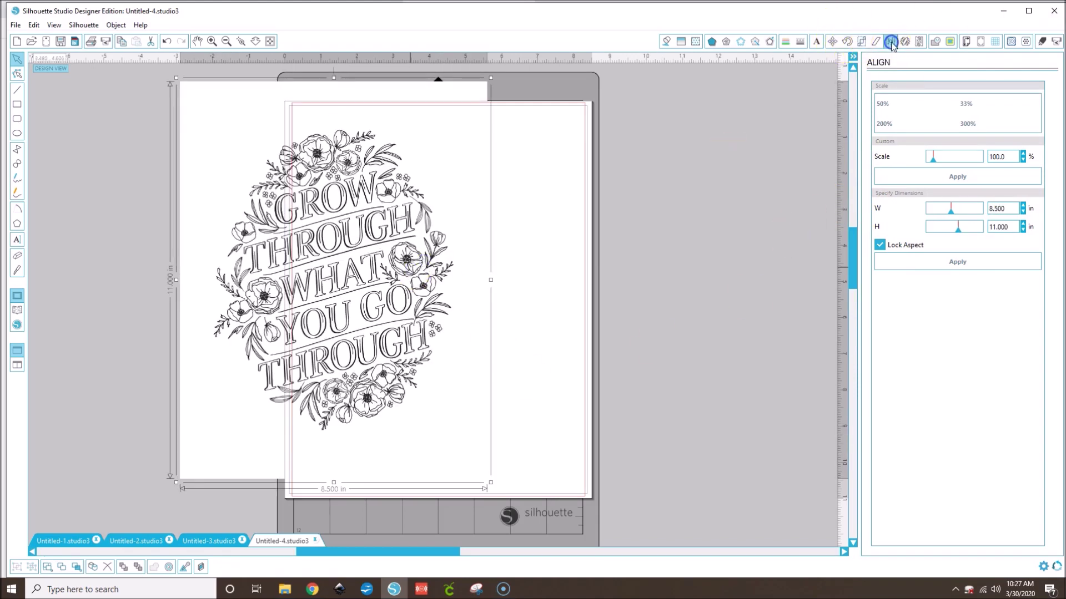
left_click(903, 347)
Import the divider template "four" from the Classic Size Dividers folder and place it beside the page.
mouse_move(282, 580)
left_click(377, 502)
left_click_drag(756, 333, 326, 548)
left_click_drag(414, 321, 285, 288)
Trace the outer edge of the fourth divider template and delete its black image, leaving just the outline.
left_click(950, 39)
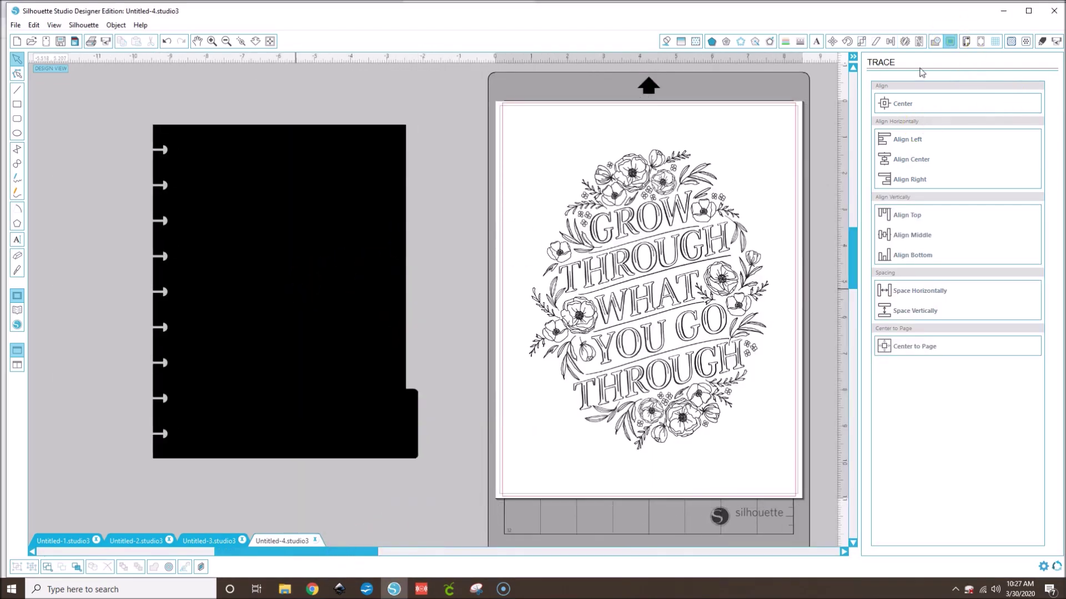
left_click(936, 103)
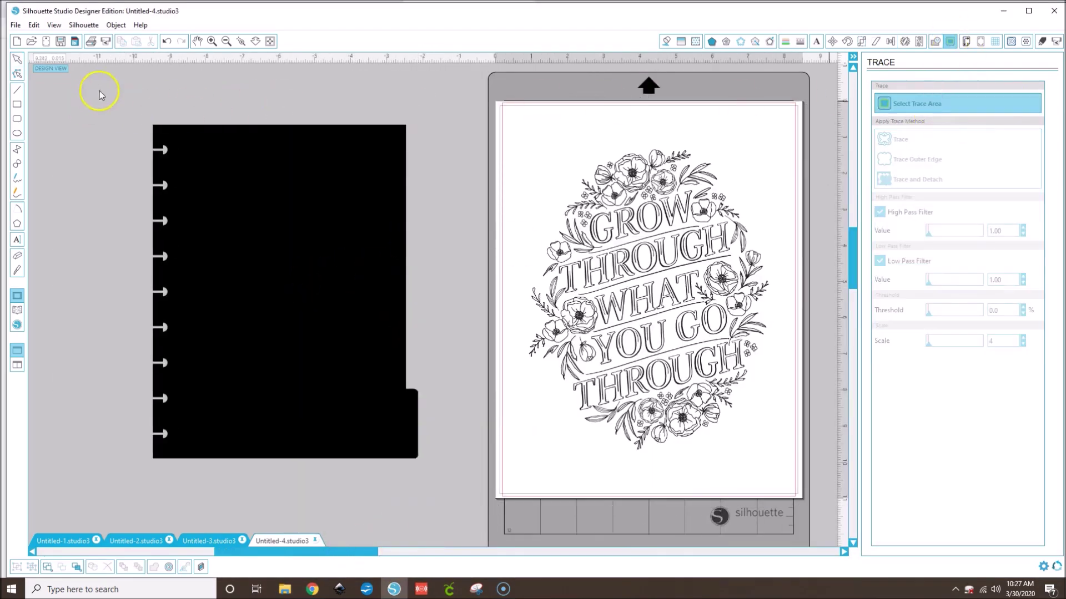
left_click_drag(138, 112, 430, 482)
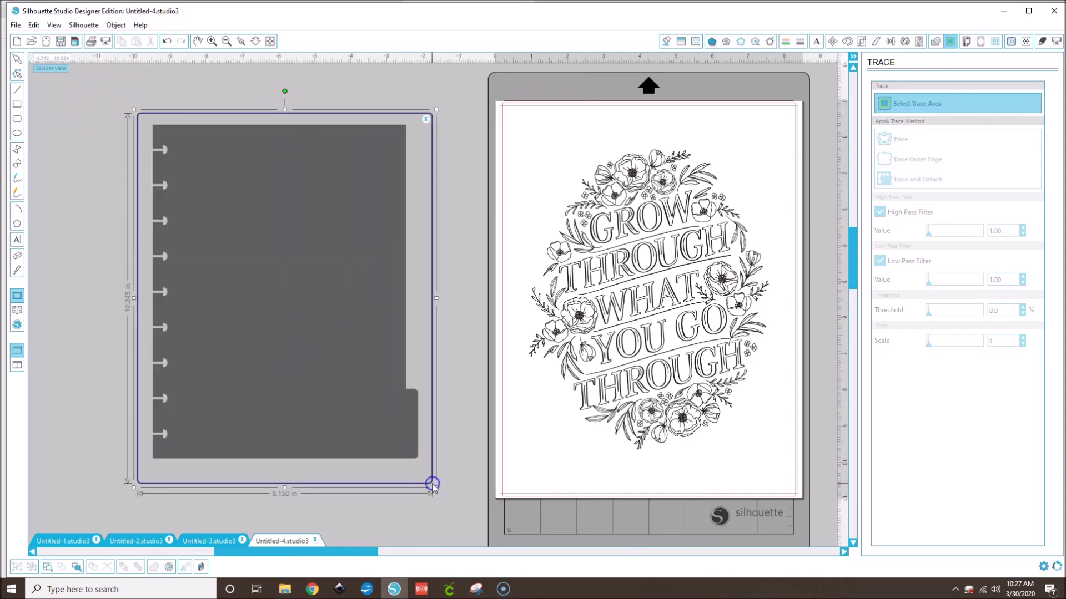
left_click(915, 161)
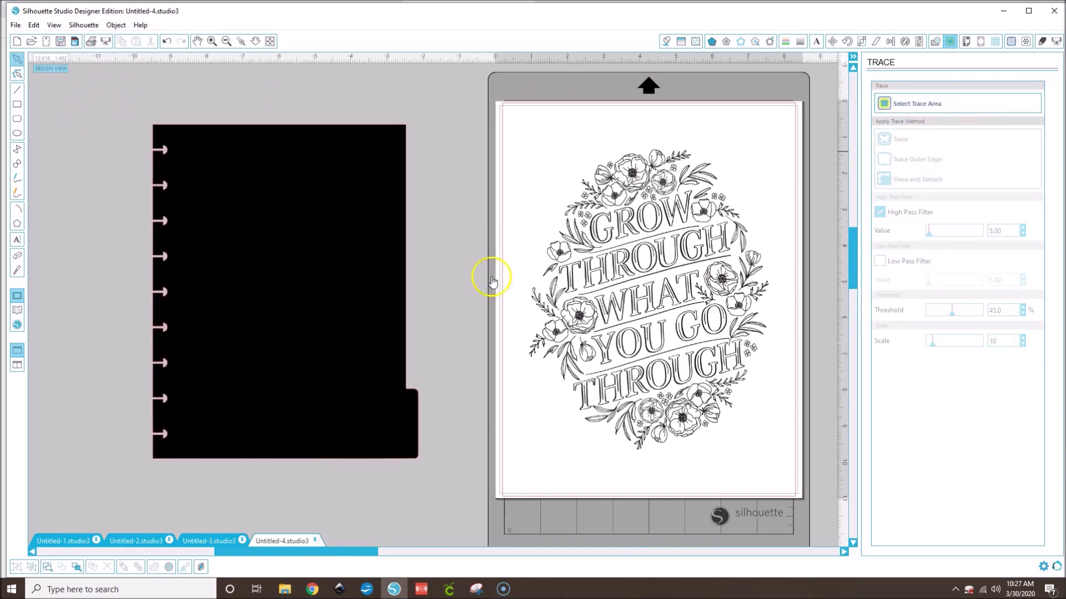
left_click(293, 293)
key("Delete")
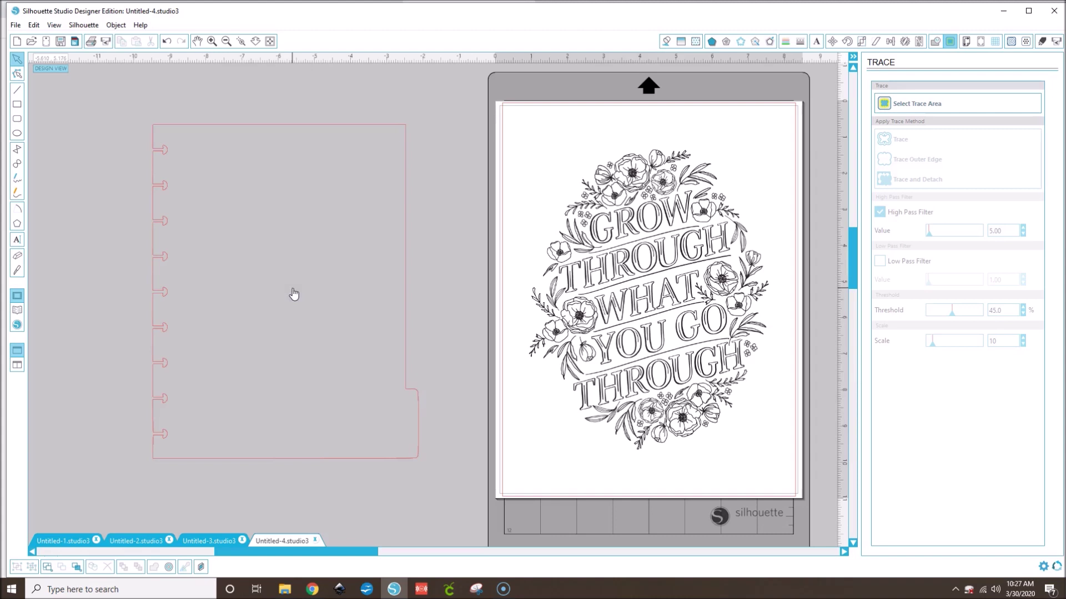
Center the traced fourth divider outline to the page, over the "Grow through what you go through" sheet.
left_click(404, 262)
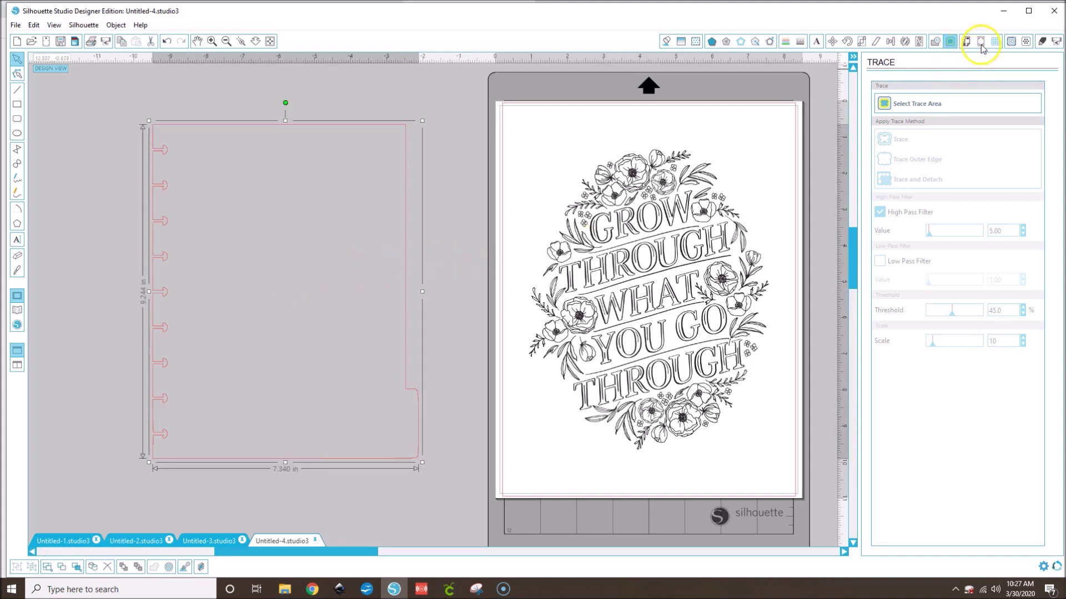
left_click(891, 41)
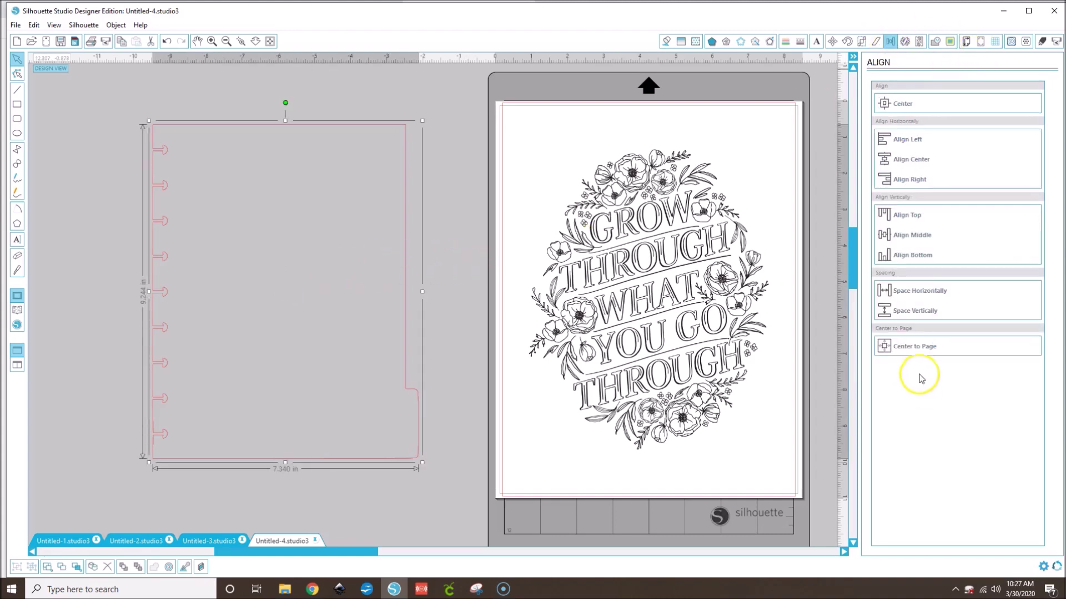
left_click(918, 347)
left_click_drag(365, 549, 402, 550)
left_click(643, 468)
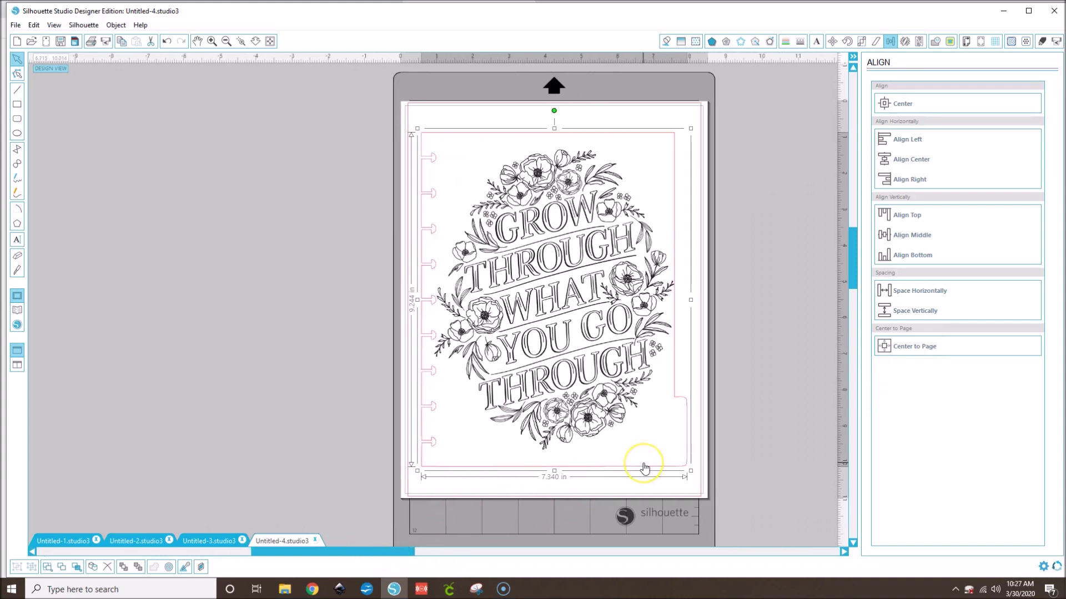
Shrink the coloring sheet proportionally to about 7.67 in wide and position its artwork inside the divider outline.
left_click(685, 113)
left_click_drag(710, 97, 678, 111)
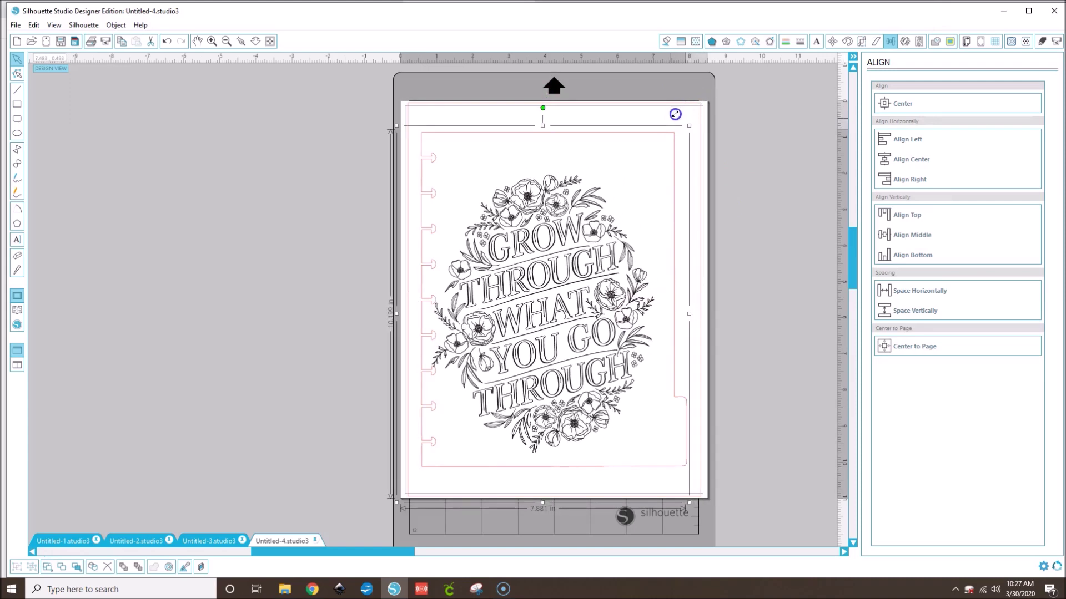
left_click_drag(591, 230, 593, 223)
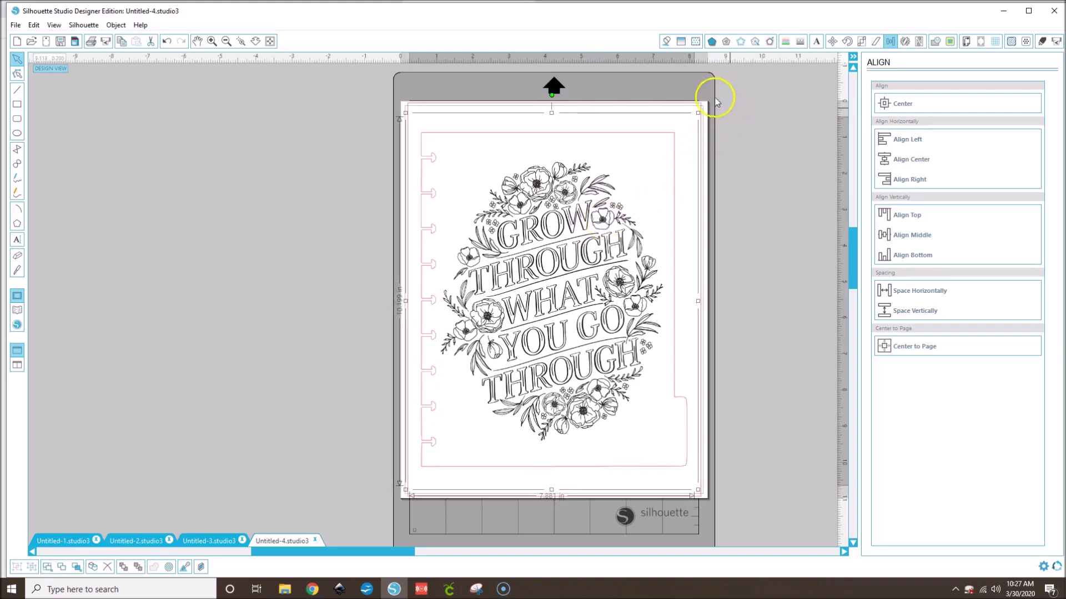
left_click_drag(689, 118, 686, 121)
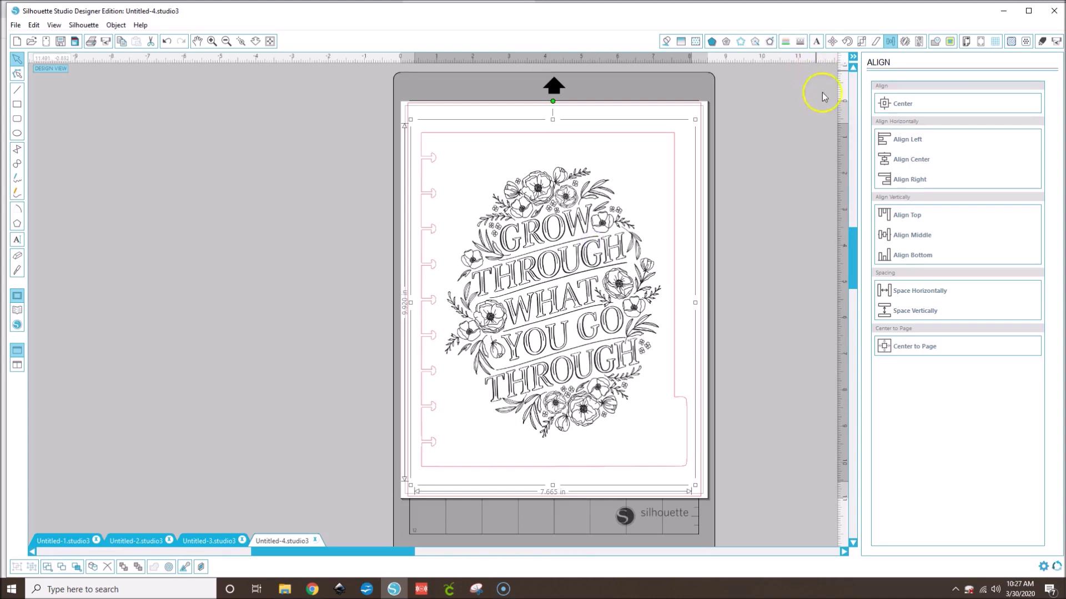
Crop the coloring sheet to the divider outline and give the cropped divider a red line color.
left_click(801, 71)
left_click(799, 232)
left_click(572, 310)
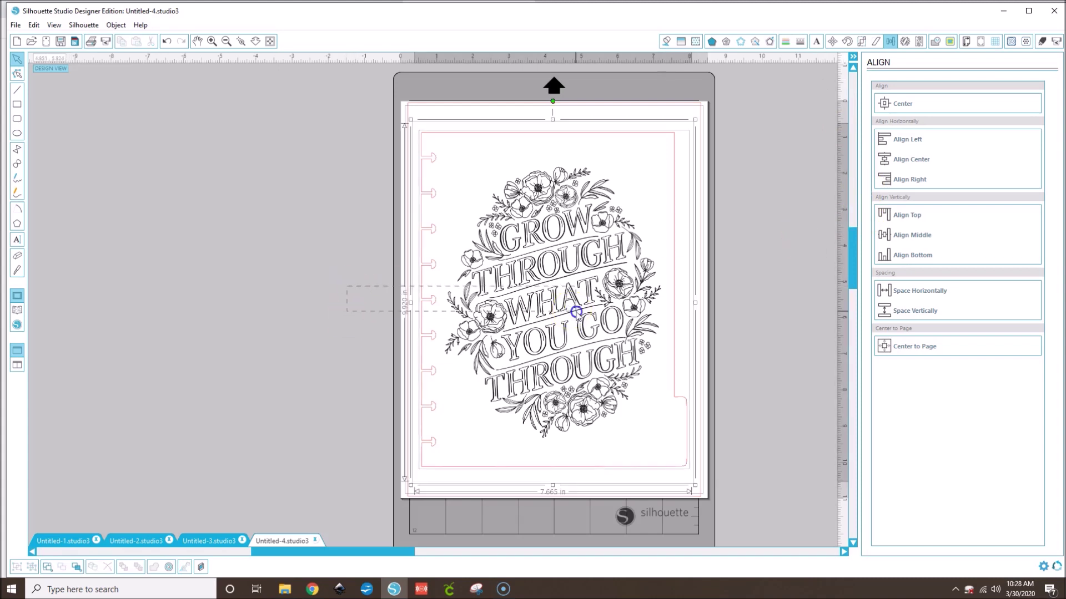
left_click(934, 42)
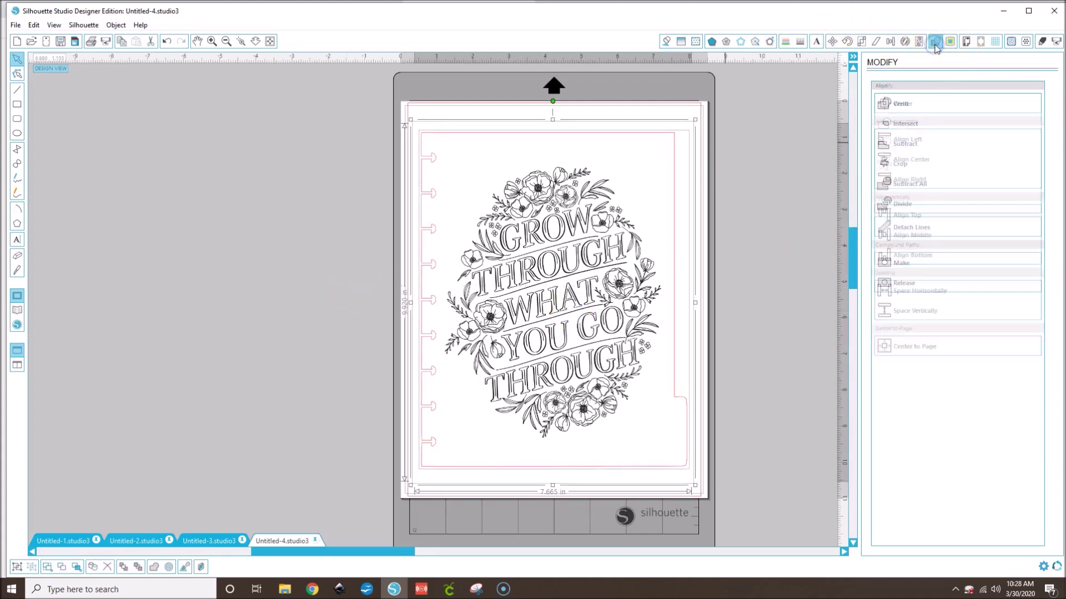
left_click(898, 163)
left_click(785, 42)
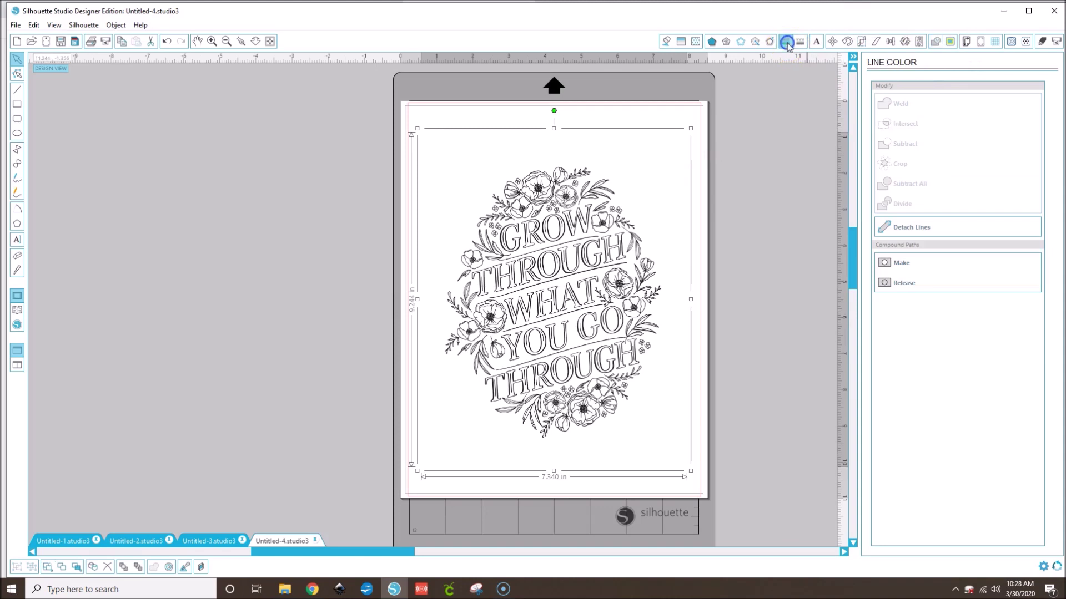
left_click(884, 135)
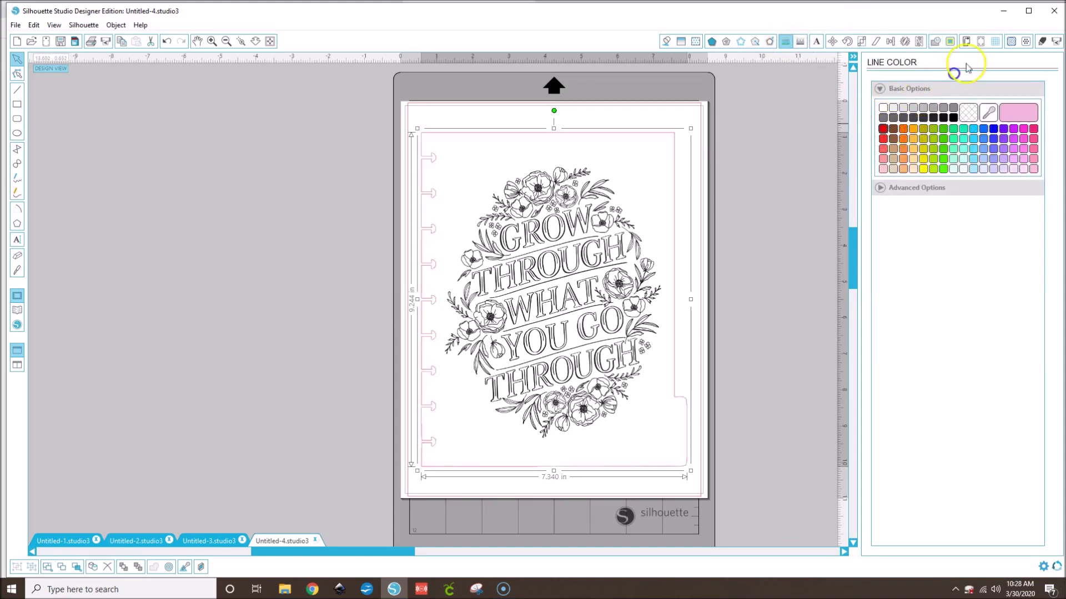
Add Type 1 (CAMEO, Portrait, Curio) registration marks to the fourth divider's page.
left_click(979, 42)
left_click(957, 109)
left_click(951, 140)
left_click_drag(931, 189, 918, 242)
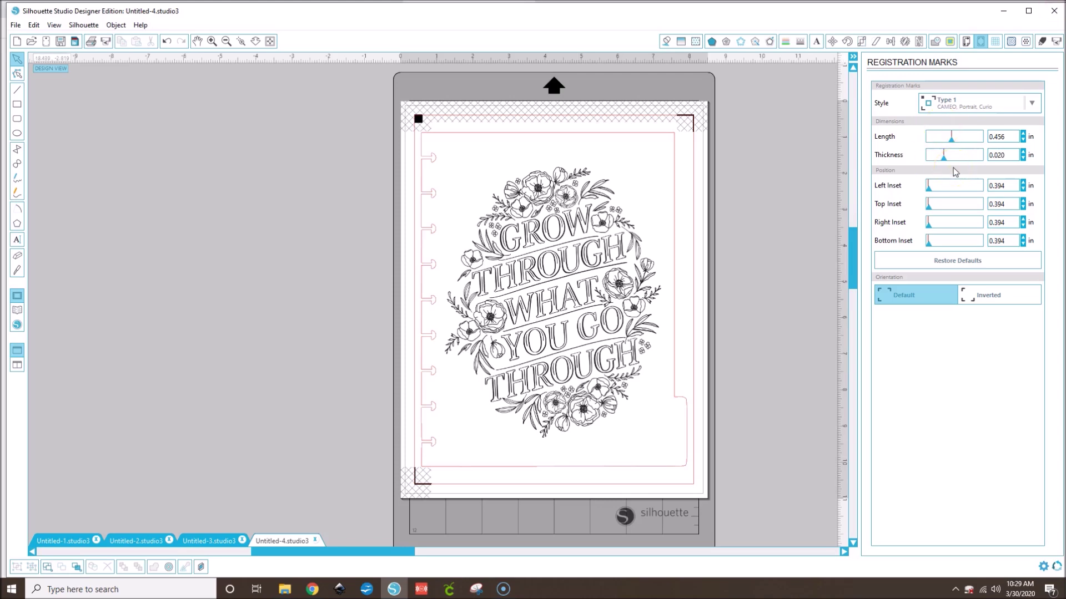
Open the cut settings for the fourth divider.
left_click(1041, 41)
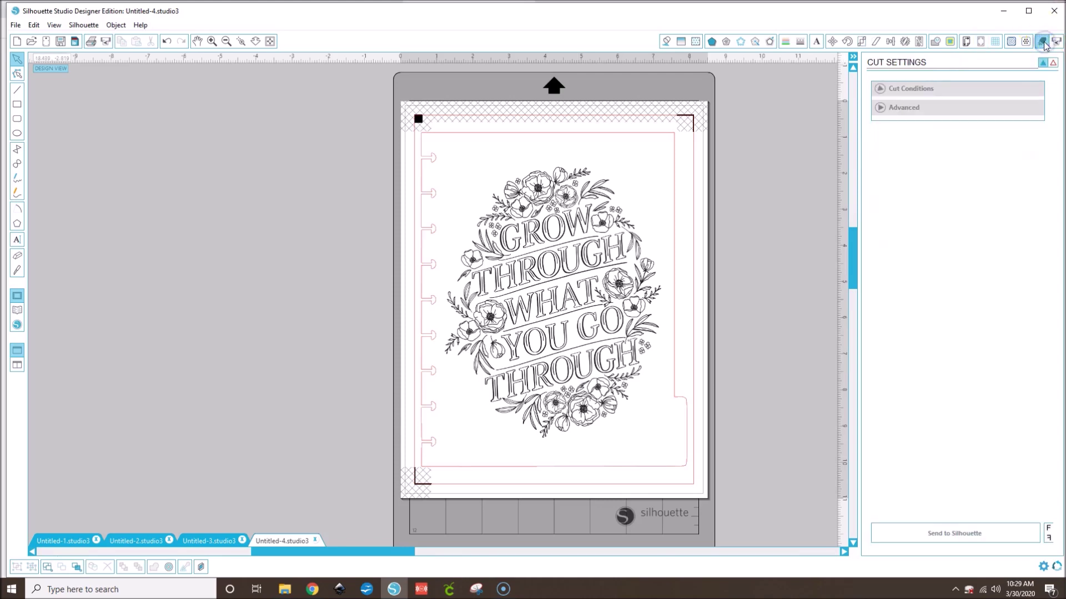